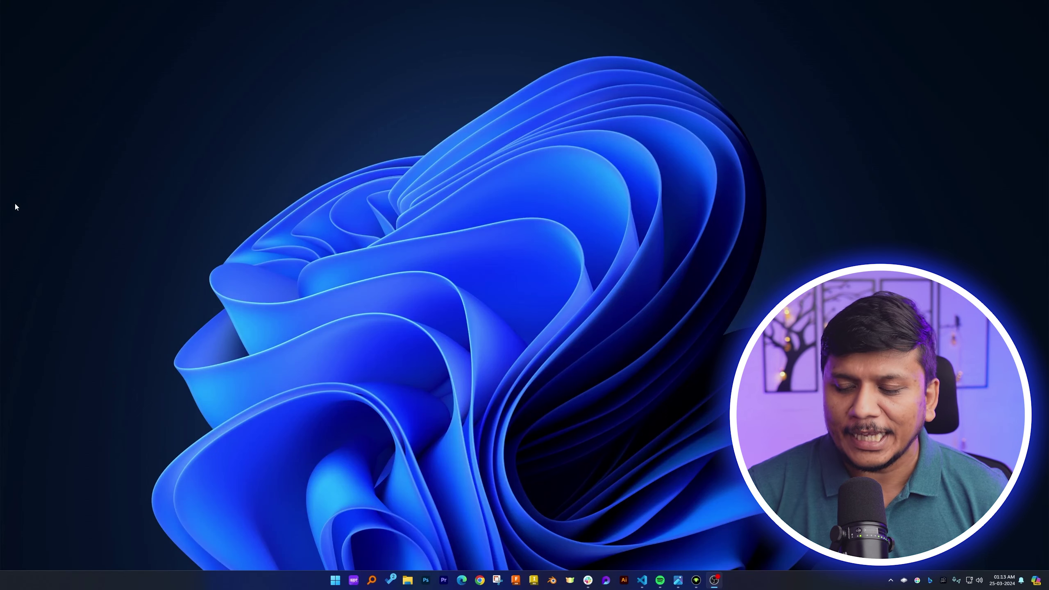
In Edge, search Bing for 'office customization tool' and open the Microsoft 365 Apps admin center result.
{"action": "left_click", "coordinate": [468, 583]}
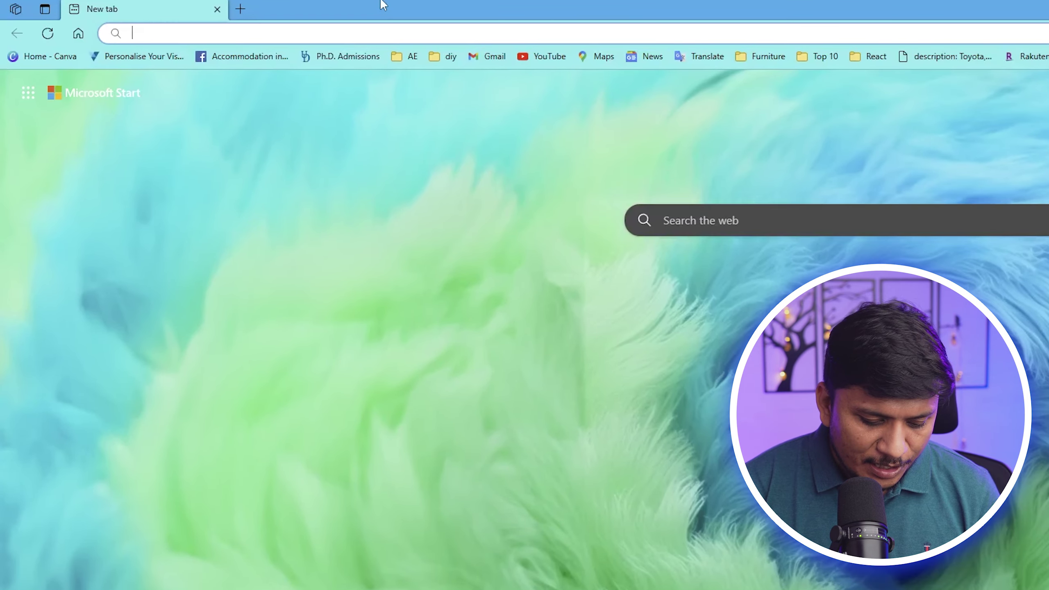
{"action": "type", "text": "office customization tool"}
{"action": "key", "text": "Return"}
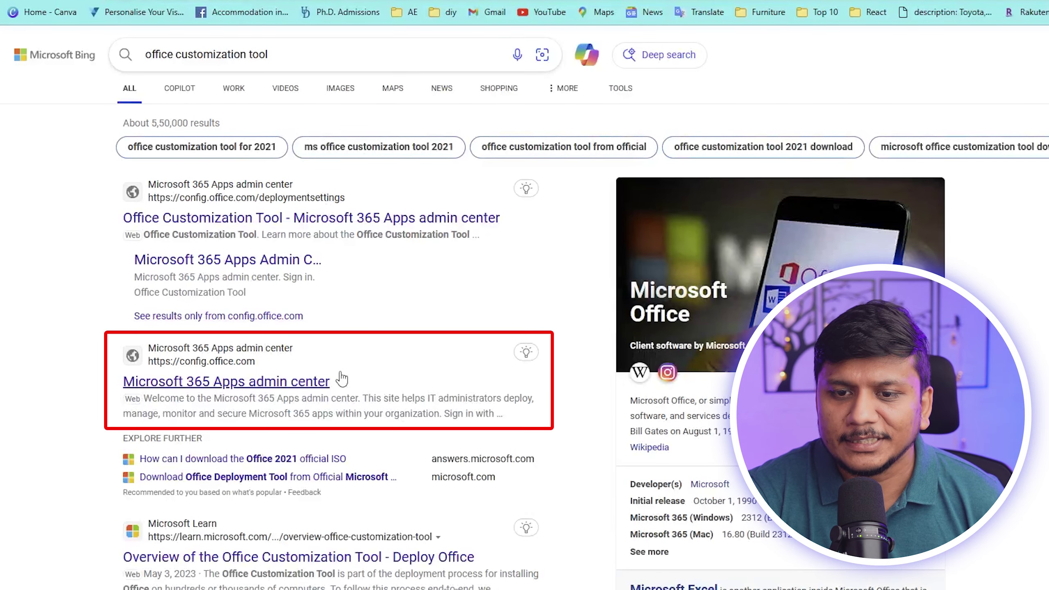
{"action": "left_click", "coordinate": [301, 382]}
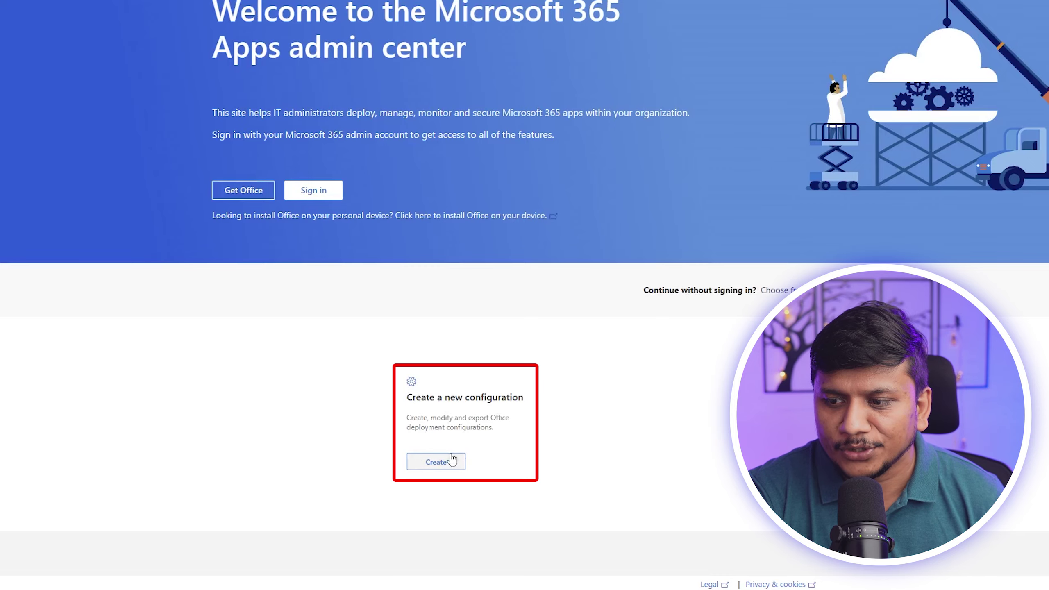
Create a new configuration and choose Microsoft 365 Apps for business as the Office suite.
{"action": "left_click", "coordinate": [447, 461]}
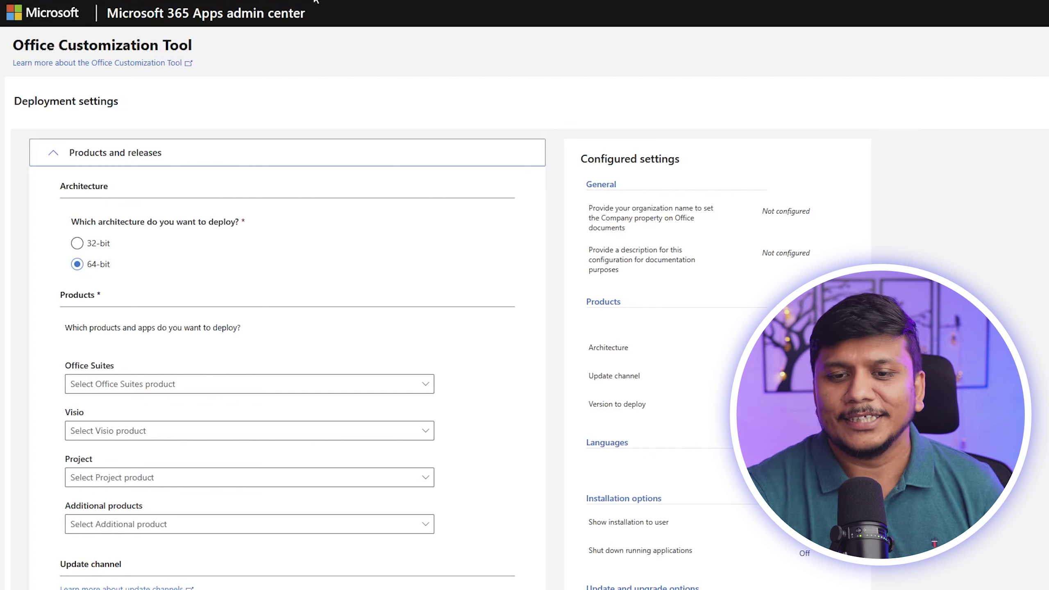
{"action": "scroll", "coordinate": [240, 282], "scroll_direction": "down", "scroll_amount": 5}
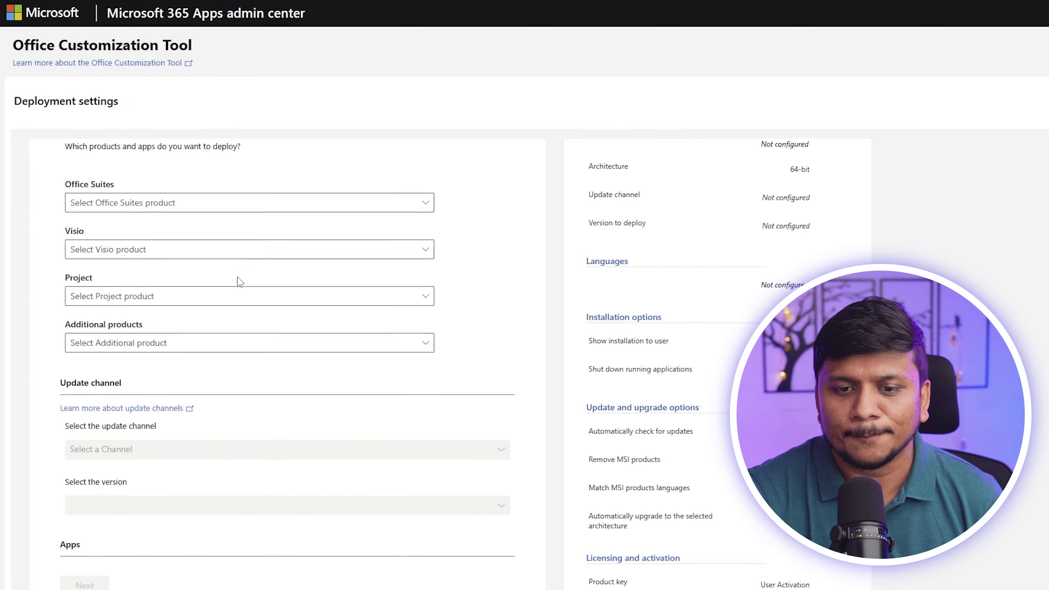
{"action": "scroll", "coordinate": [191, 312], "scroll_direction": "up", "scroll_amount": 5}
{"action": "scroll", "coordinate": [187, 312], "scroll_direction": "down", "scroll_amount": 5}
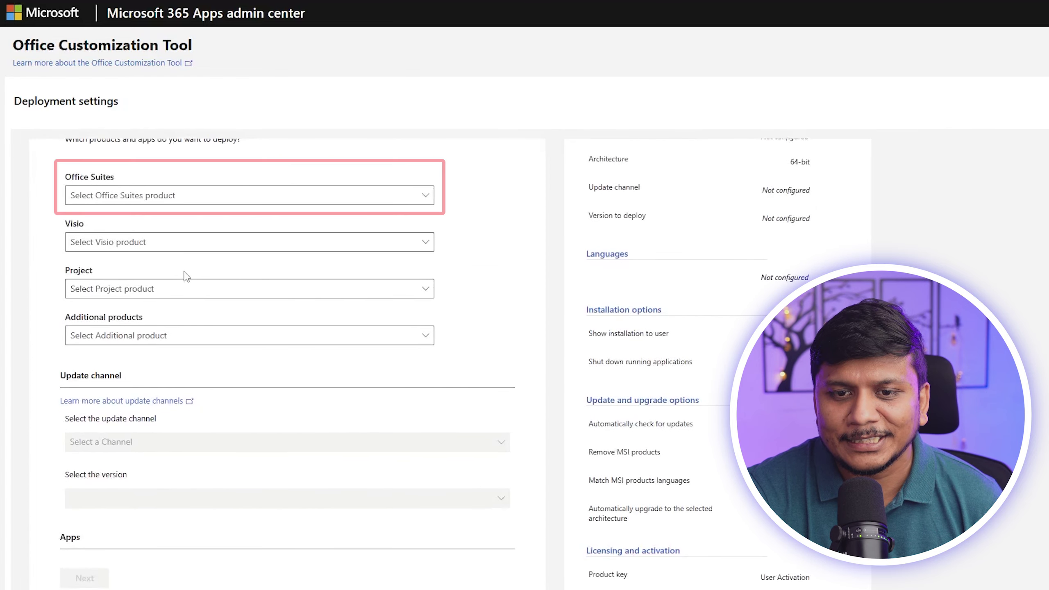
{"action": "left_click", "coordinate": [197, 195]}
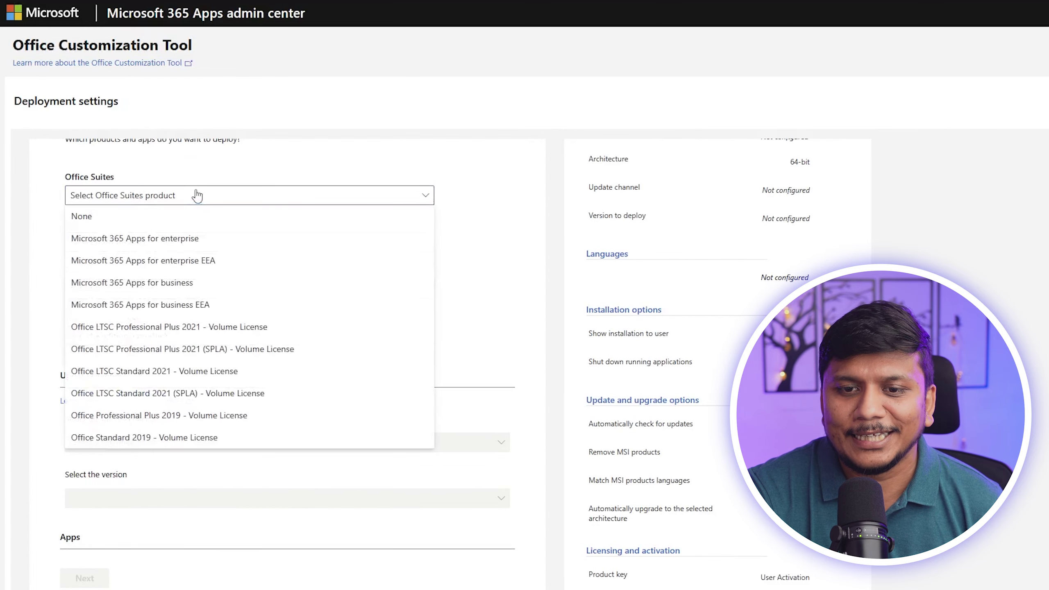
{"action": "left_click", "coordinate": [197, 195]}
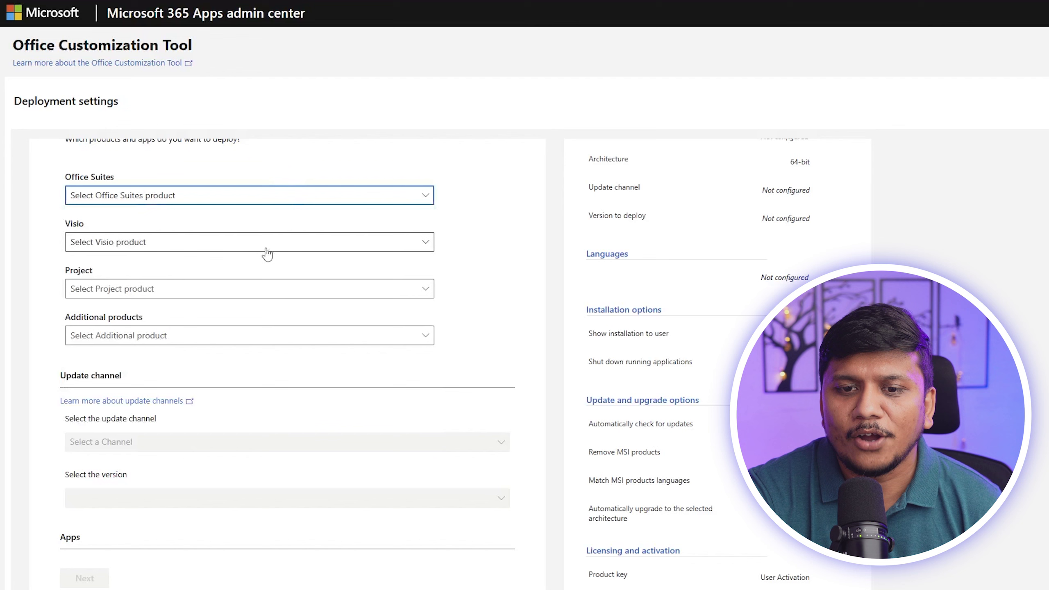
{"action": "left_click", "coordinate": [266, 197]}
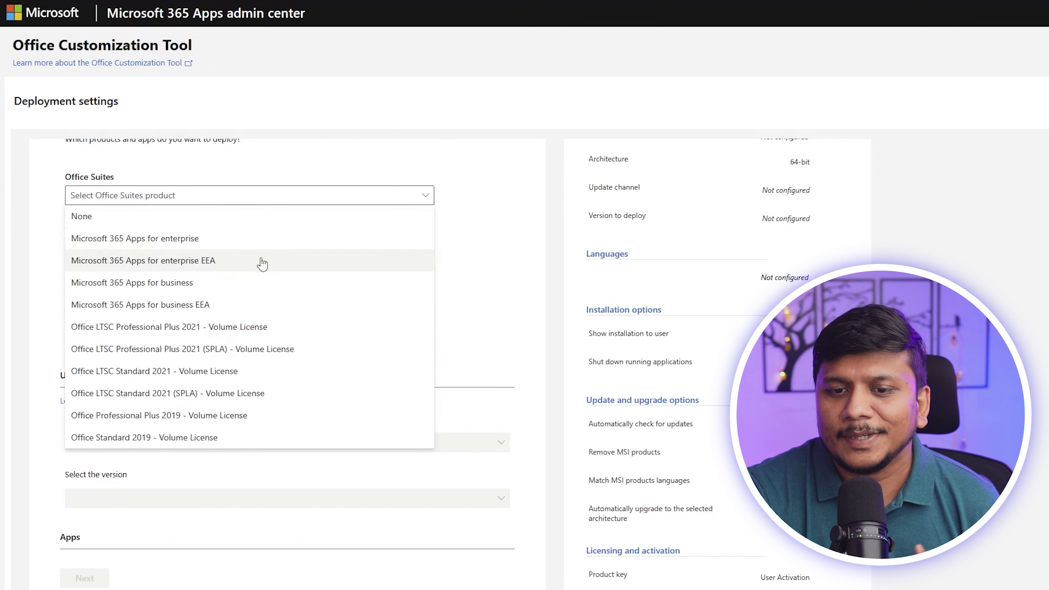
{"action": "left_click", "coordinate": [171, 283]}
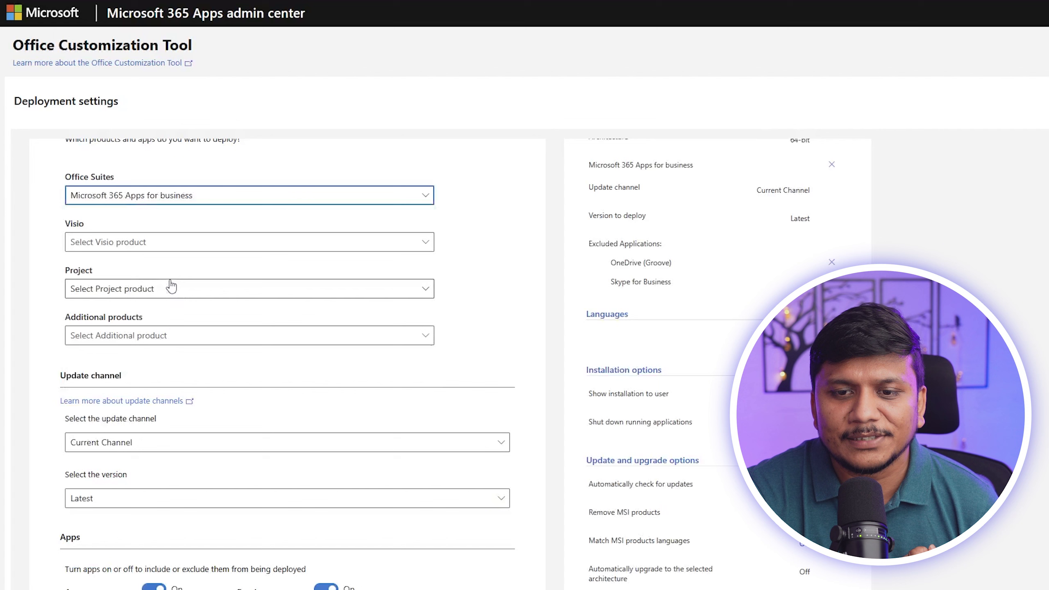
Set Visio to None after briefly picking Plan 2, then bring up the Project product choices.
{"action": "left_click", "coordinate": [208, 243]}
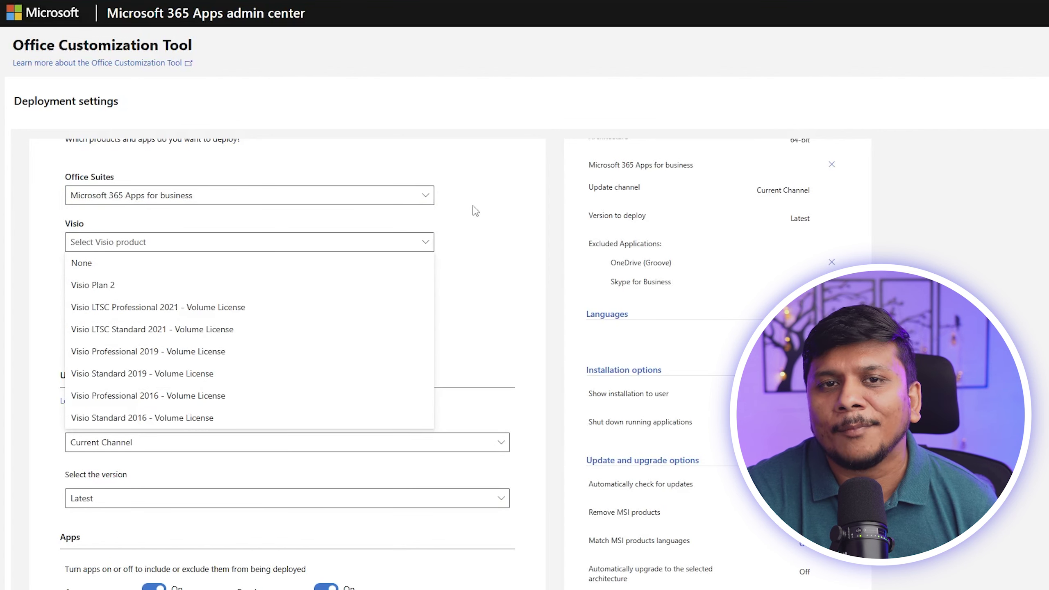
{"action": "left_click", "coordinate": [285, 285]}
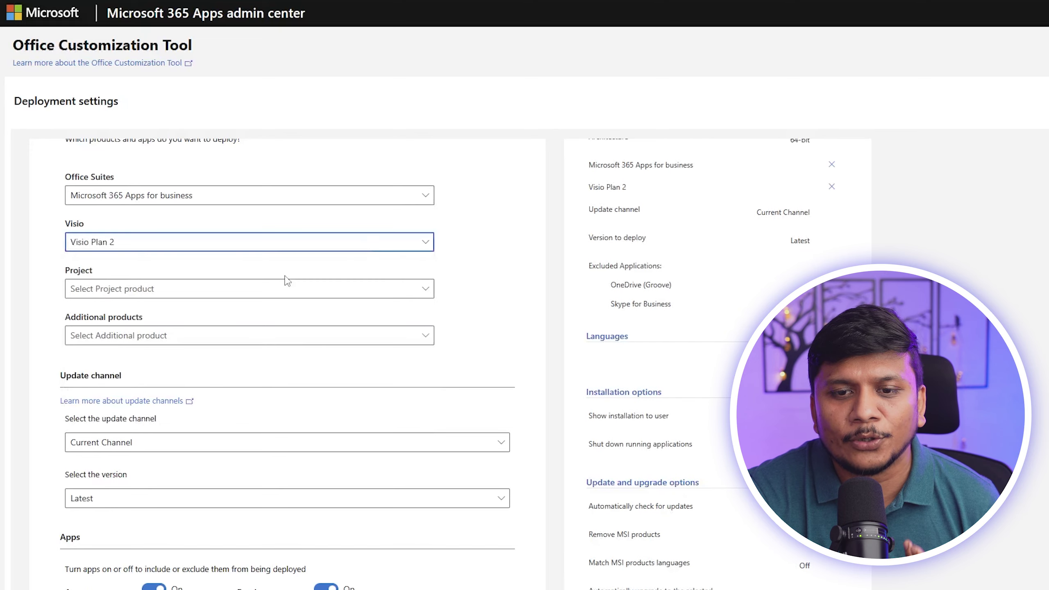
{"action": "left_click", "coordinate": [369, 249]}
{"action": "left_click", "coordinate": [265, 260]}
{"action": "scroll", "coordinate": [490, 244], "scroll_direction": "down", "scroll_amount": 4}
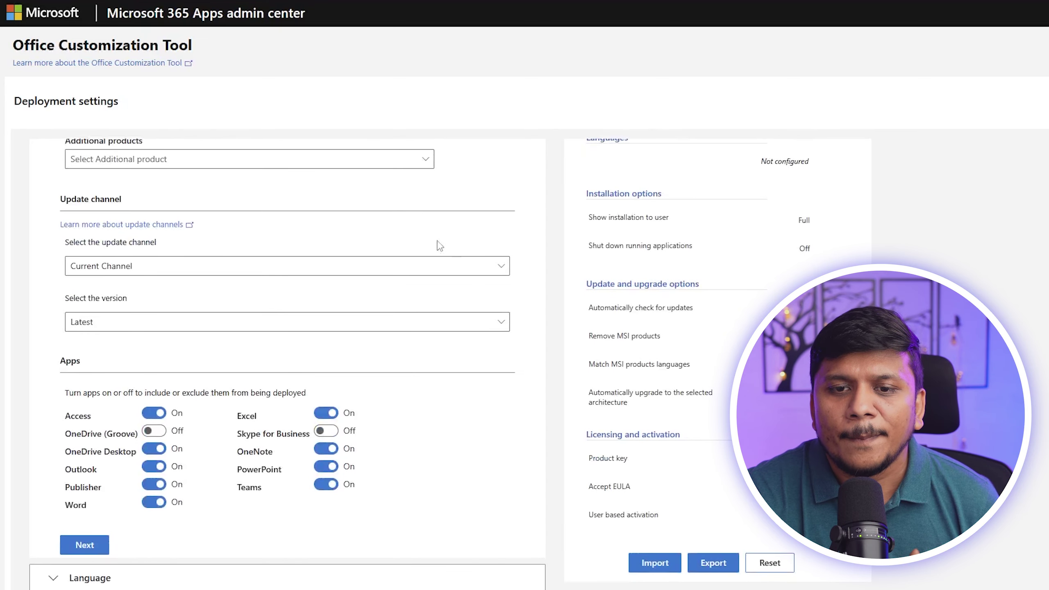
{"action": "scroll", "coordinate": [439, 245], "scroll_direction": "up", "scroll_amount": 2}
{"action": "left_click", "coordinate": [368, 211]}
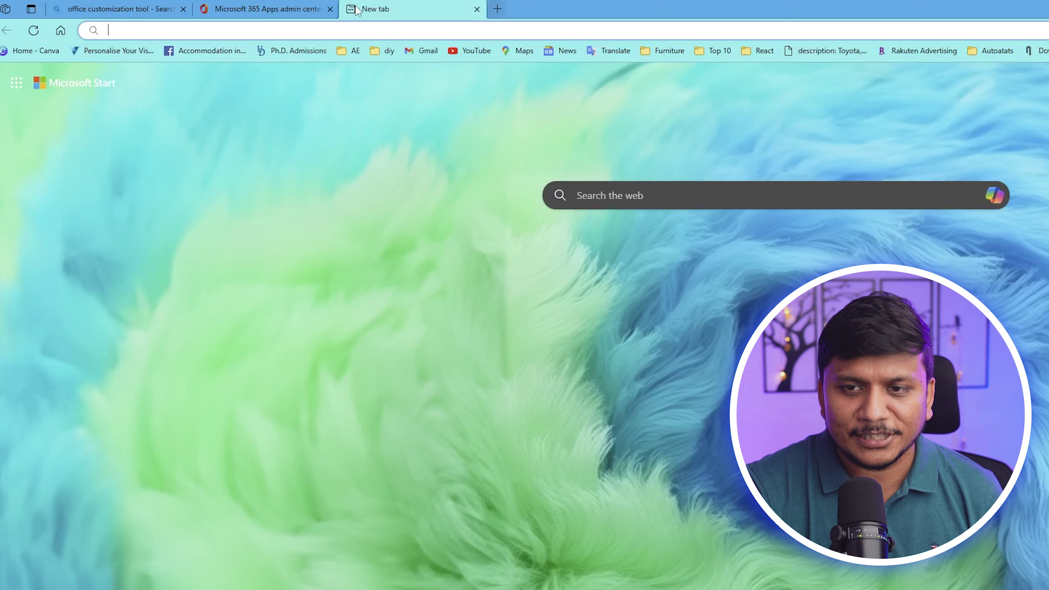
Search Bing for Microsoft Project and open the official site's Project plans and pricing page.
{"action": "type", "text": "m"}
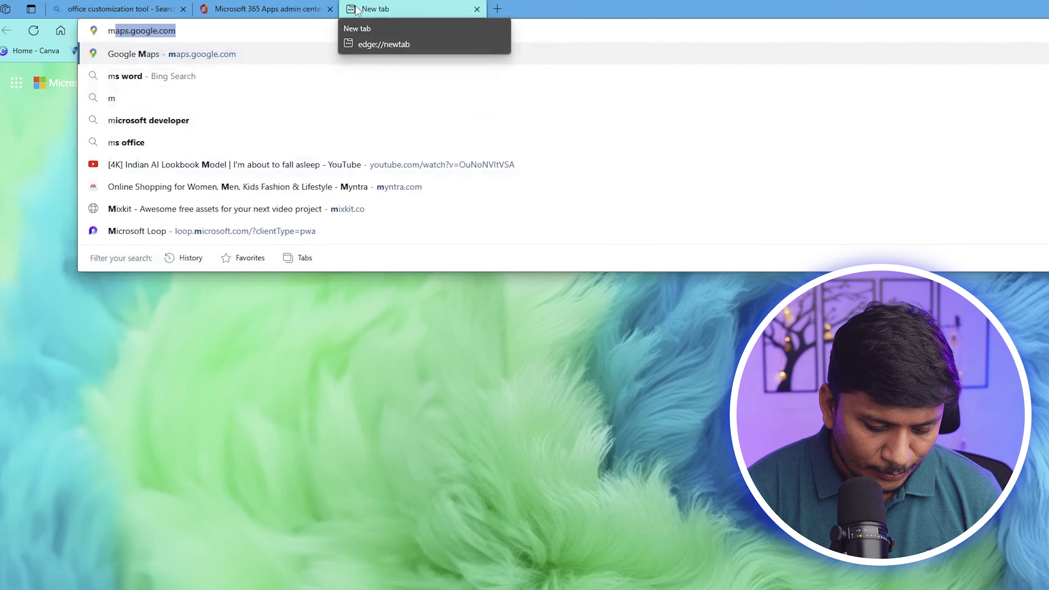
{"action": "type", "text": "isrosof"}
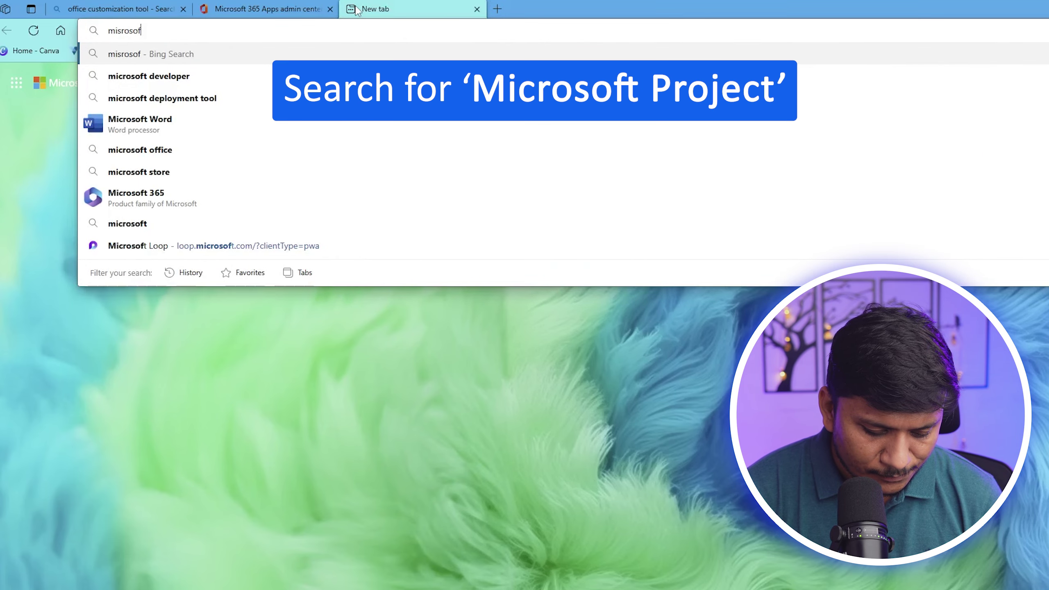
{"action": "type", "text": "t "}
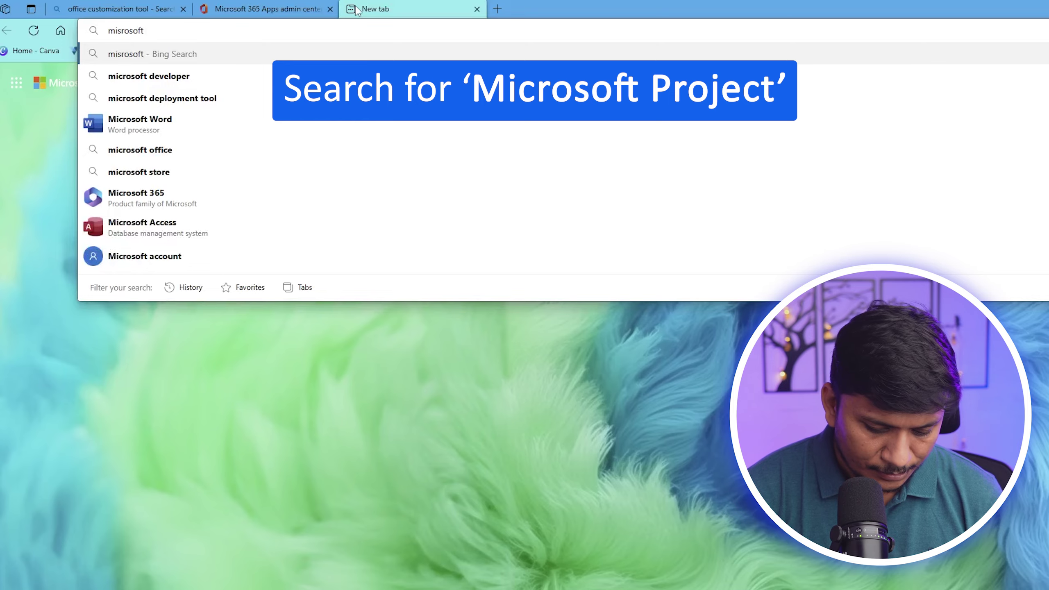
{"action": "type", "text": "project"}
{"action": "key", "text": "Return"}
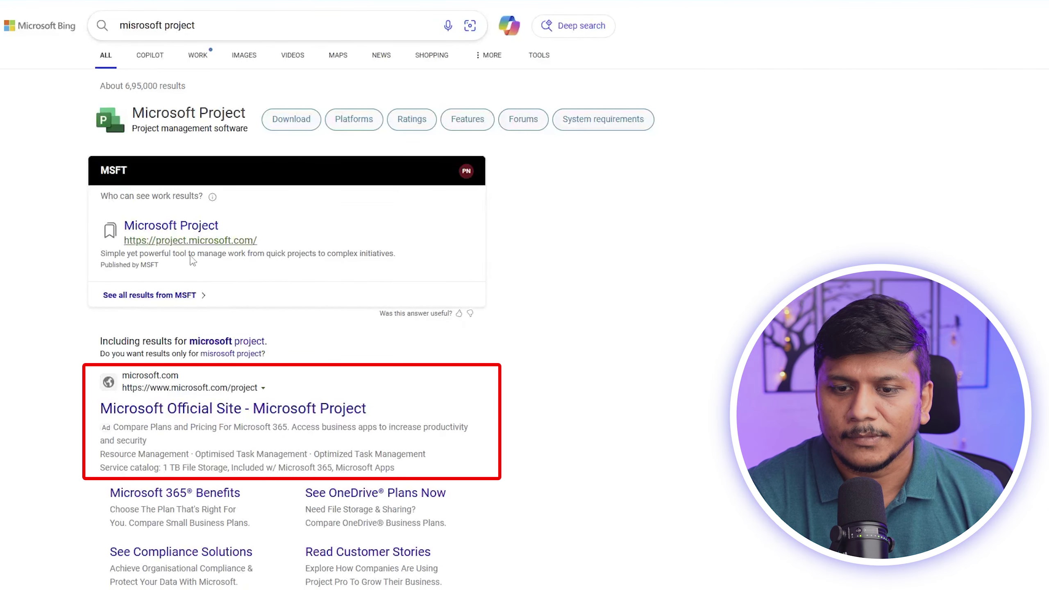
{"action": "left_click", "coordinate": [248, 409]}
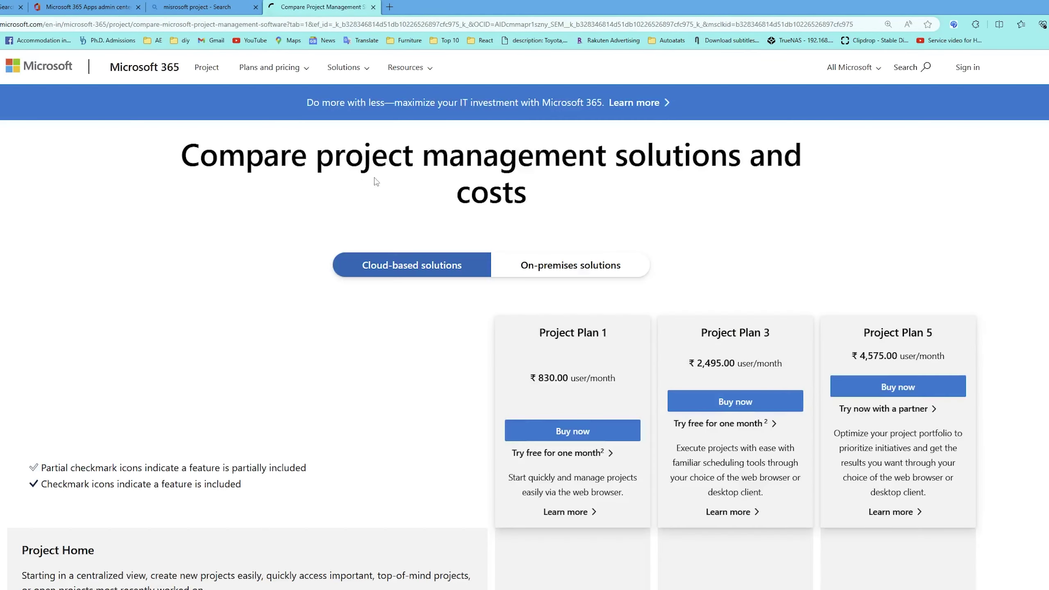
{"action": "scroll", "coordinate": [413, 232], "scroll_direction": "down", "scroll_amount": 7}
{"action": "scroll", "coordinate": [347, 212], "scroll_direction": "up", "scroll_amount": 5}
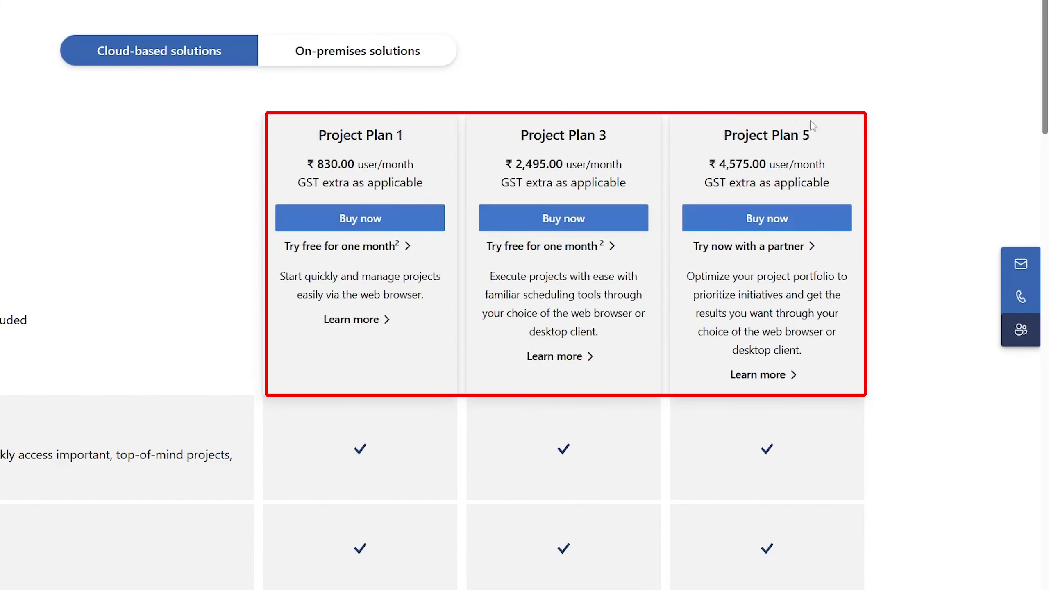
Review the on-premises Project Standard 2021 and Project Professional 2021 editions.
{"action": "left_click", "coordinate": [364, 62]}
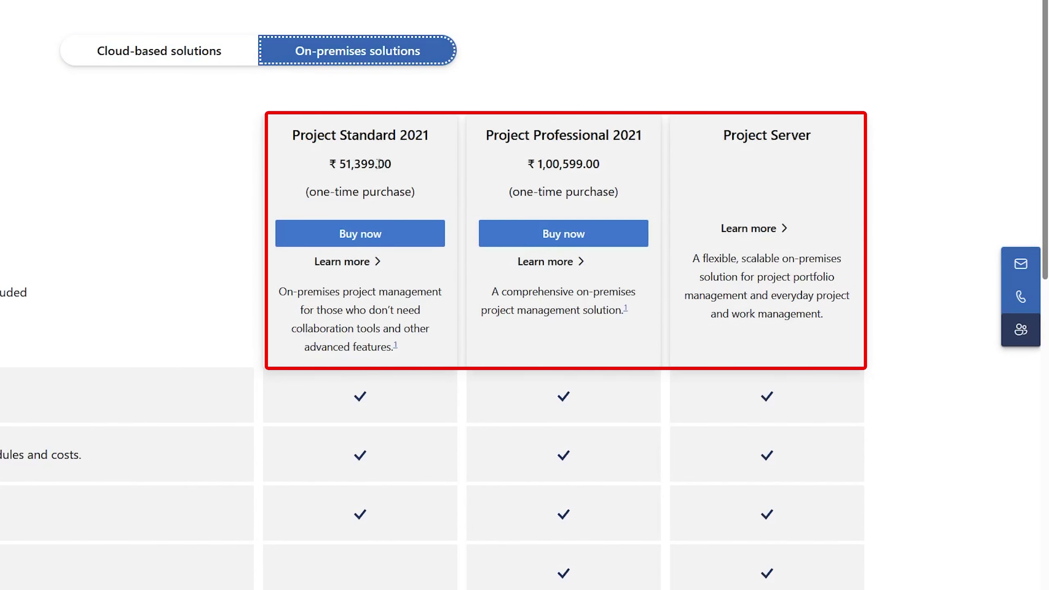
{"action": "double_click", "coordinate": [401, 137]}
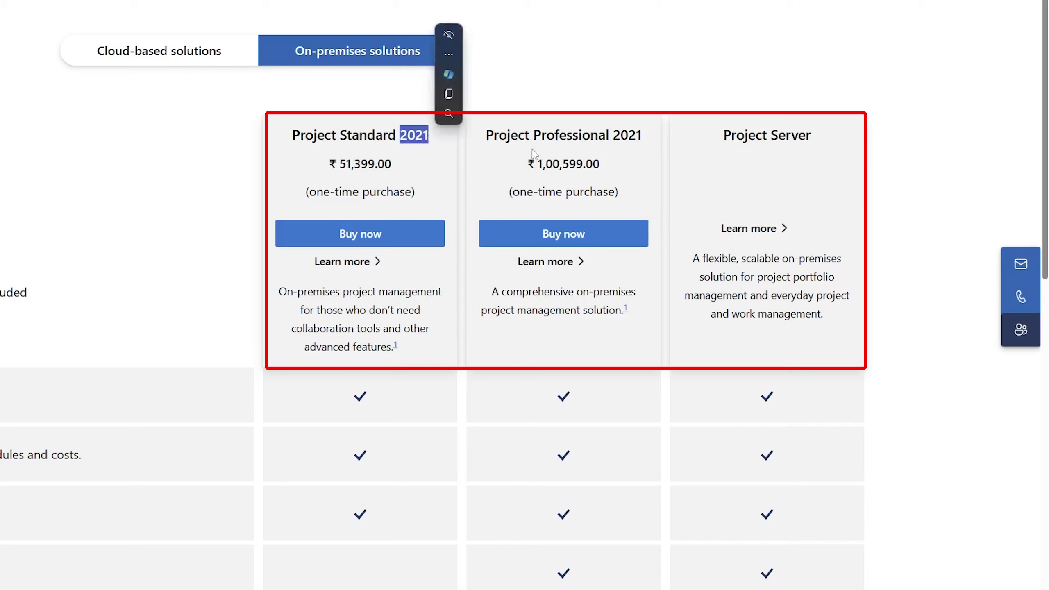
{"action": "left_click", "coordinate": [617, 130]}
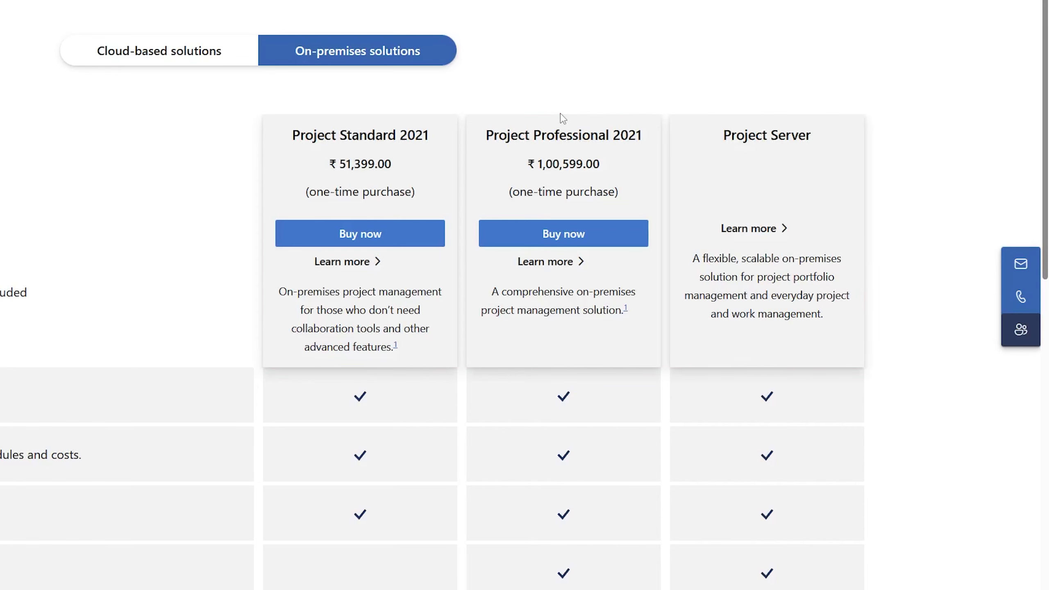
Return to the cloud plans and scroll to the Desktop client row, included only in Plans 3 and 5.
{"action": "left_click", "coordinate": [247, 60]}
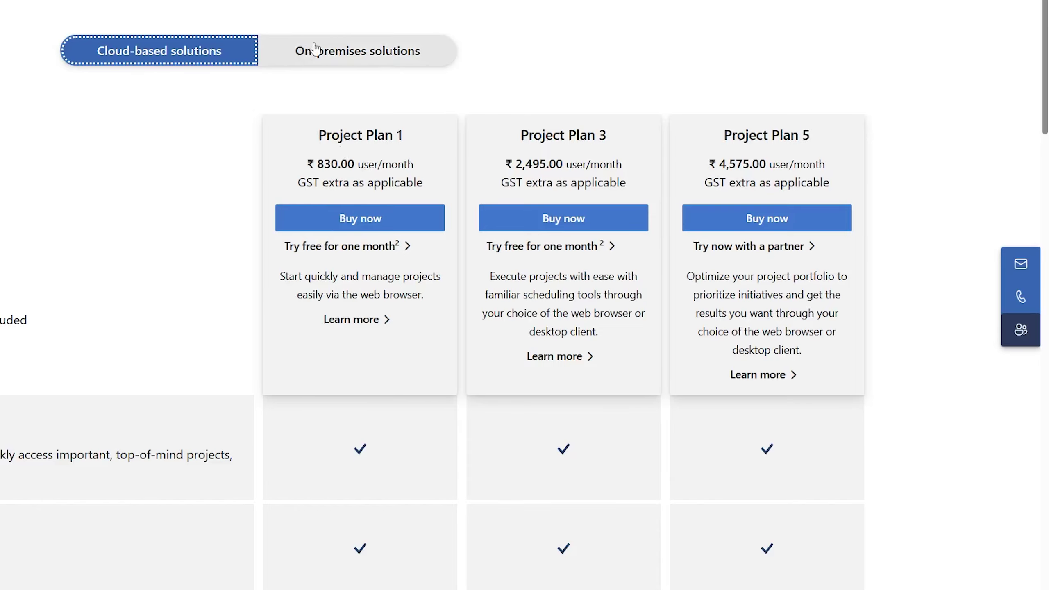
{"action": "scroll", "coordinate": [177, 154], "scroll_direction": "up", "scroll_amount": 3}
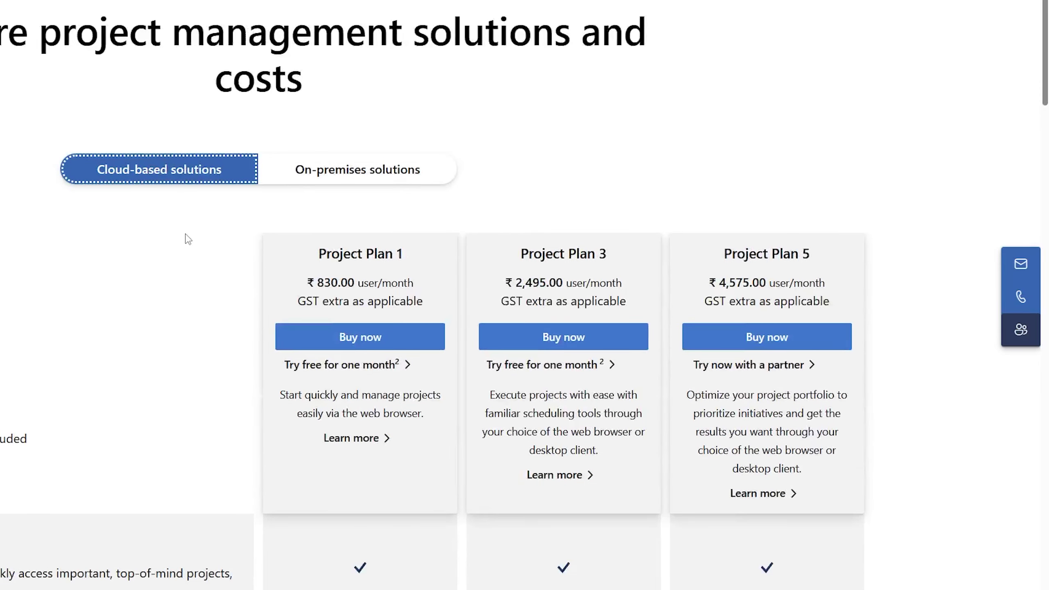
{"action": "scroll", "coordinate": [189, 239], "scroll_direction": "down", "scroll_amount": 6}
{"action": "scroll", "coordinate": [403, 132], "scroll_direction": "up", "scroll_amount": 6}
{"action": "left_click_drag", "start_coordinate": [611, 255], "coordinate": [533, 254]}
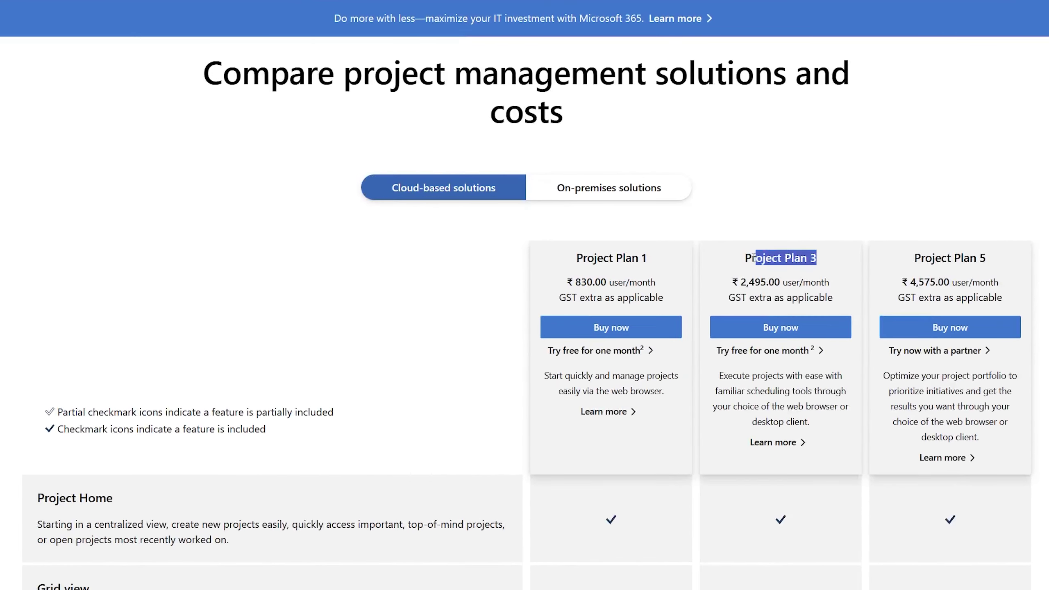
{"action": "scroll", "coordinate": [649, 239], "scroll_direction": "down", "scroll_amount": 9}
{"action": "scroll", "coordinate": [648, 238], "scroll_direction": "up", "scroll_amount": 5}
{"action": "left_click", "coordinate": [649, 60]}
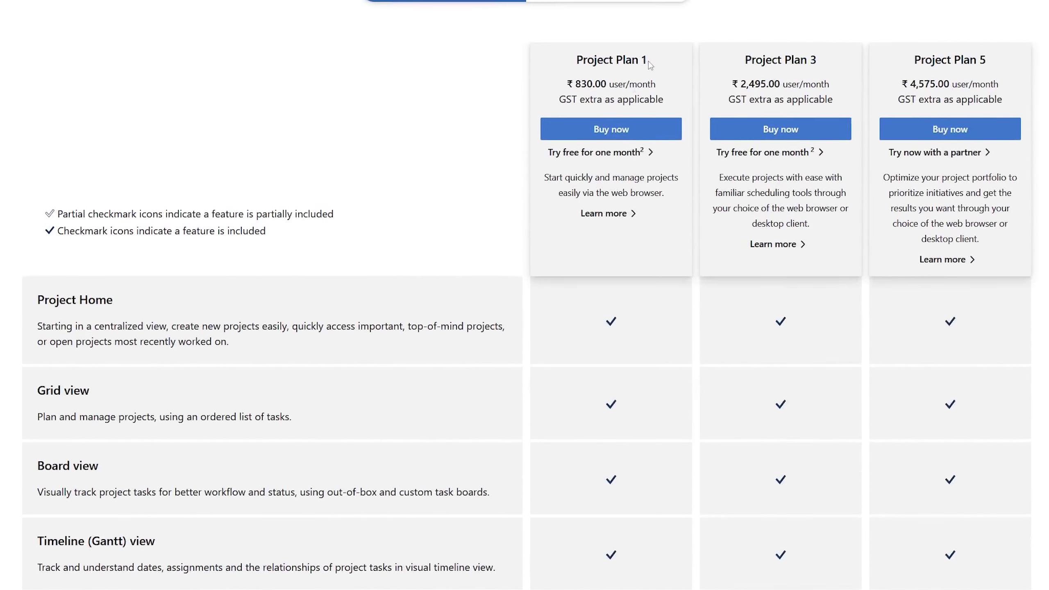
{"action": "scroll", "coordinate": [586, 280], "scroll_direction": "down", "scroll_amount": 19}
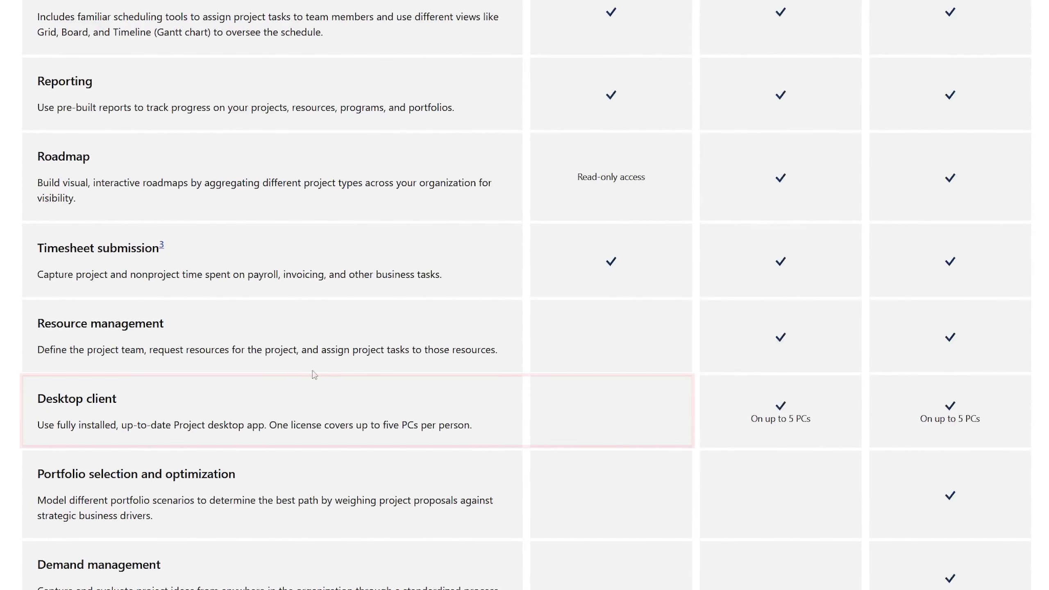
Highlight the Desktop client feature and the Project Plan 3 and Plan 5 names.
{"action": "left_click_drag", "start_coordinate": [58, 399], "coordinate": [177, 396]}
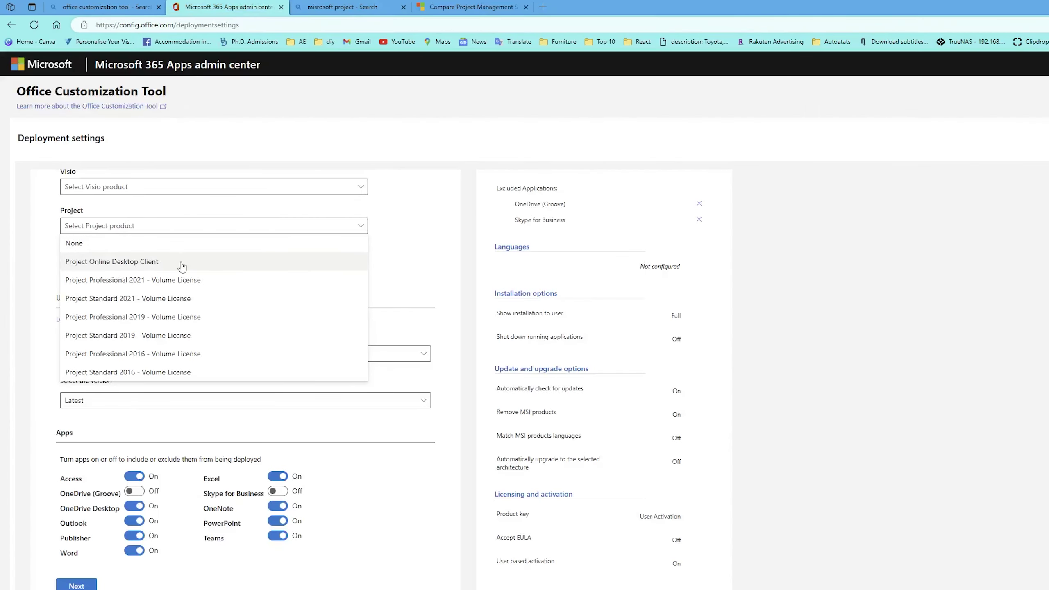
{"action": "left_click", "coordinate": [453, 5]}
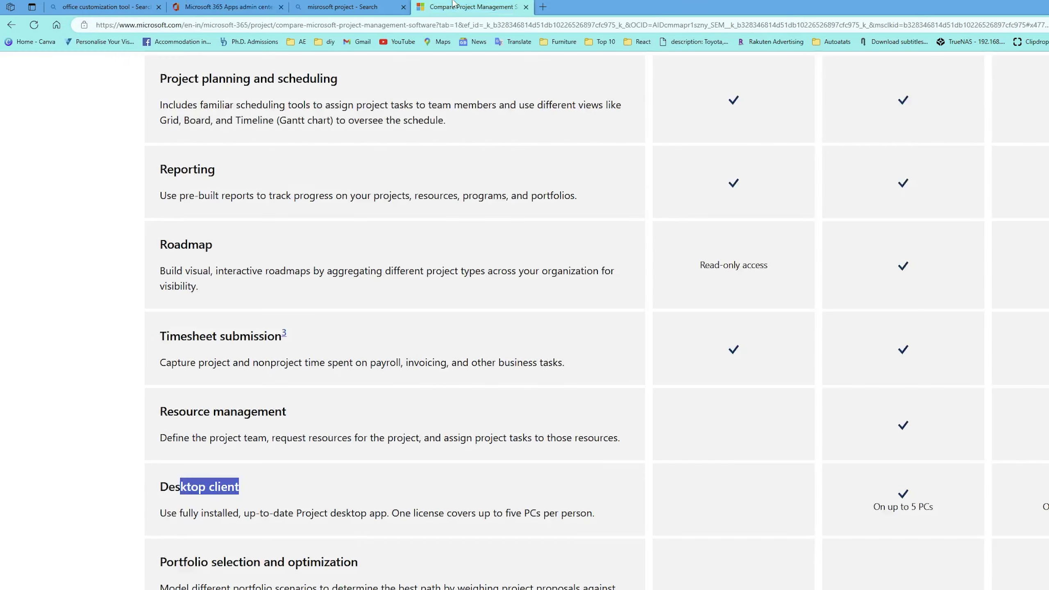
{"action": "scroll", "coordinate": [777, 513], "scroll_direction": "up", "scroll_amount": 20}
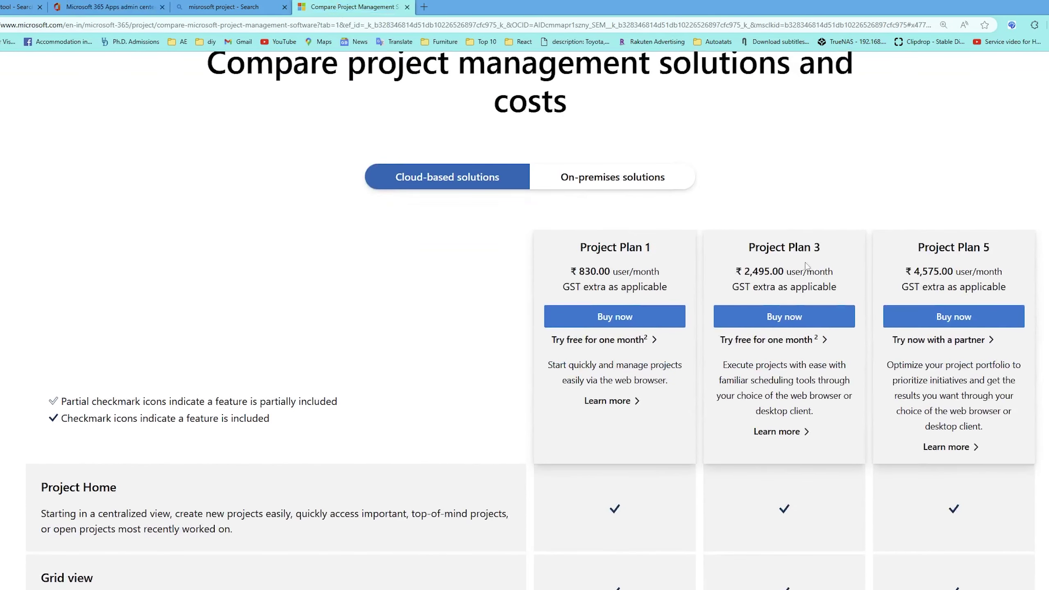
{"action": "left_click_drag", "start_coordinate": [764, 247], "coordinate": [820, 246]}
{"action": "left_click_drag", "start_coordinate": [939, 246], "coordinate": [998, 246]}
{"action": "left_click", "coordinate": [838, 175]}
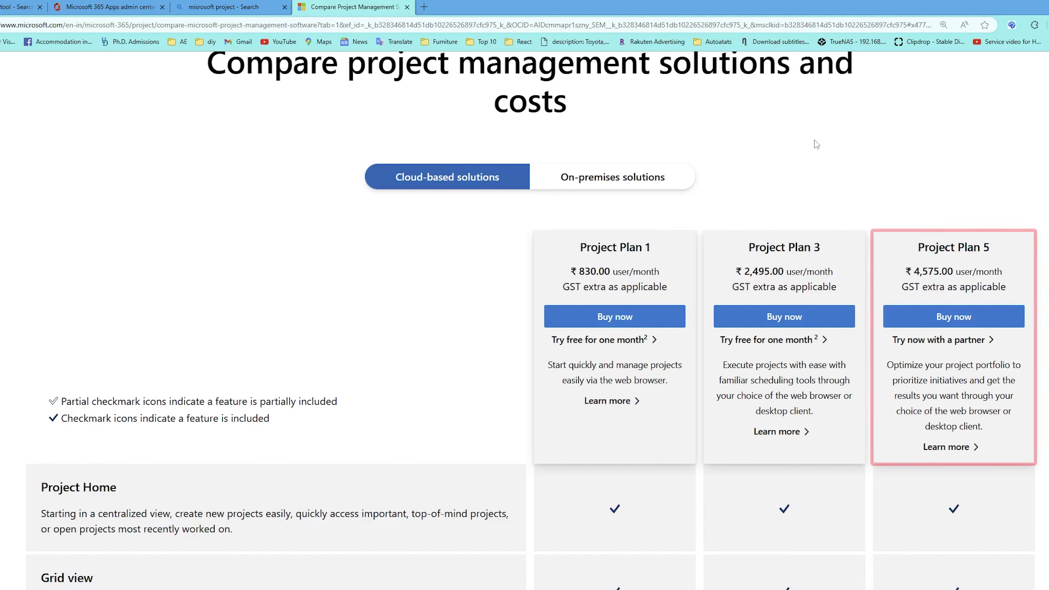
Compare on-premises Project Standard 2021 (₹51,399) and Professional 2021 (₹1,00,599) one-time prices.
{"action": "left_click", "coordinate": [612, 176]}
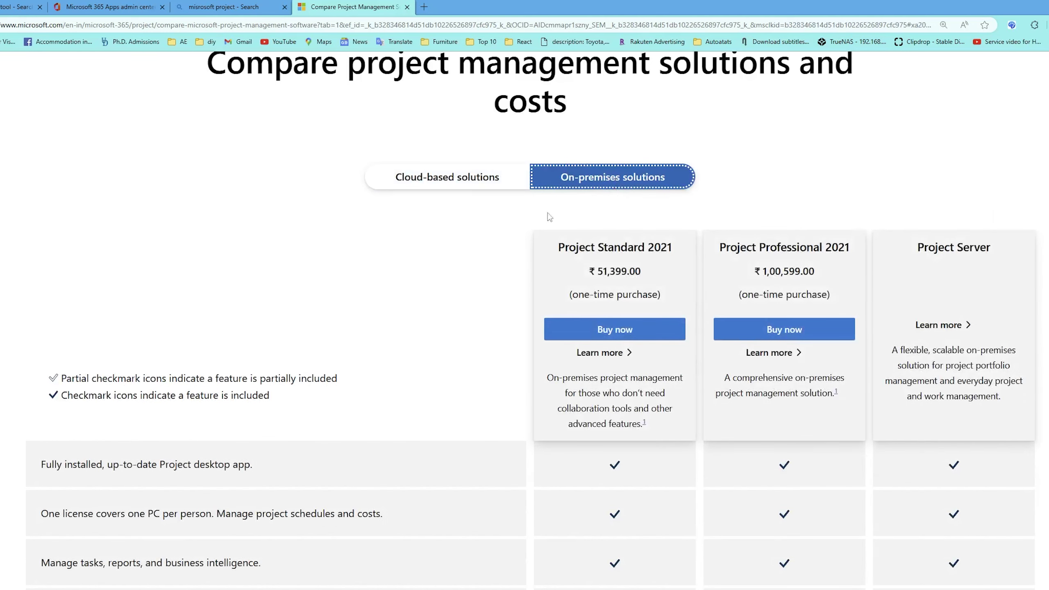
{"action": "left_click_drag", "start_coordinate": [570, 245], "coordinate": [655, 247]}
{"action": "left_click_drag", "start_coordinate": [760, 246], "coordinate": [851, 247]}
{"action": "scroll", "coordinate": [827, 268], "scroll_direction": "down", "scroll_amount": 3}
{"action": "scroll", "coordinate": [818, 284], "scroll_direction": "down", "scroll_amount": 10}
{"action": "scroll", "coordinate": [785, 284], "scroll_direction": "up", "scroll_amount": 15}
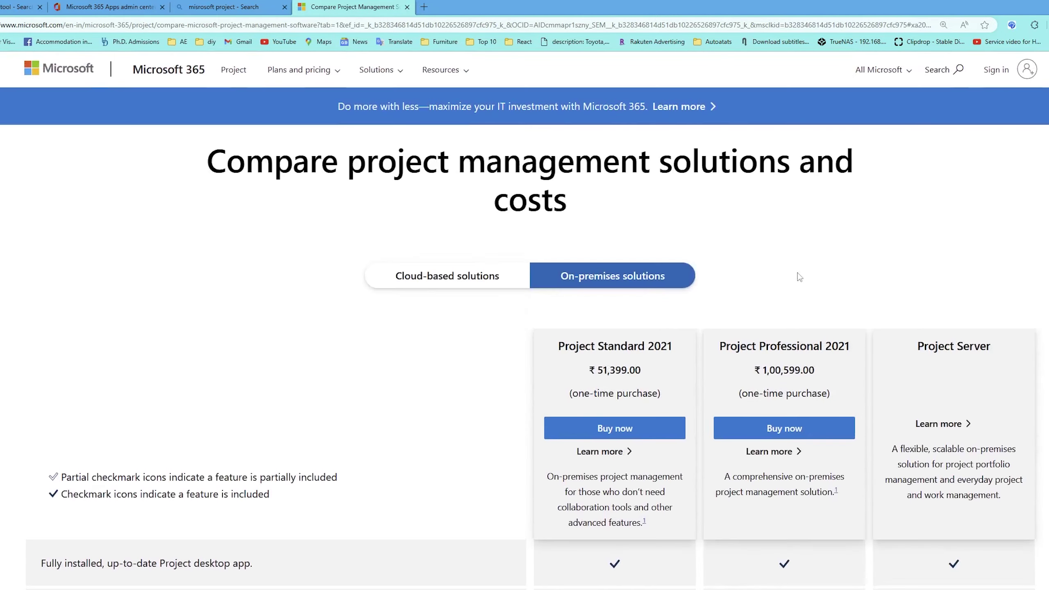
{"action": "scroll", "coordinate": [702, 281], "scroll_direction": "down", "scroll_amount": 4}
{"action": "left_click", "coordinate": [679, 281]}
{"action": "scroll", "coordinate": [681, 283], "scroll_direction": "down", "scroll_amount": 5}
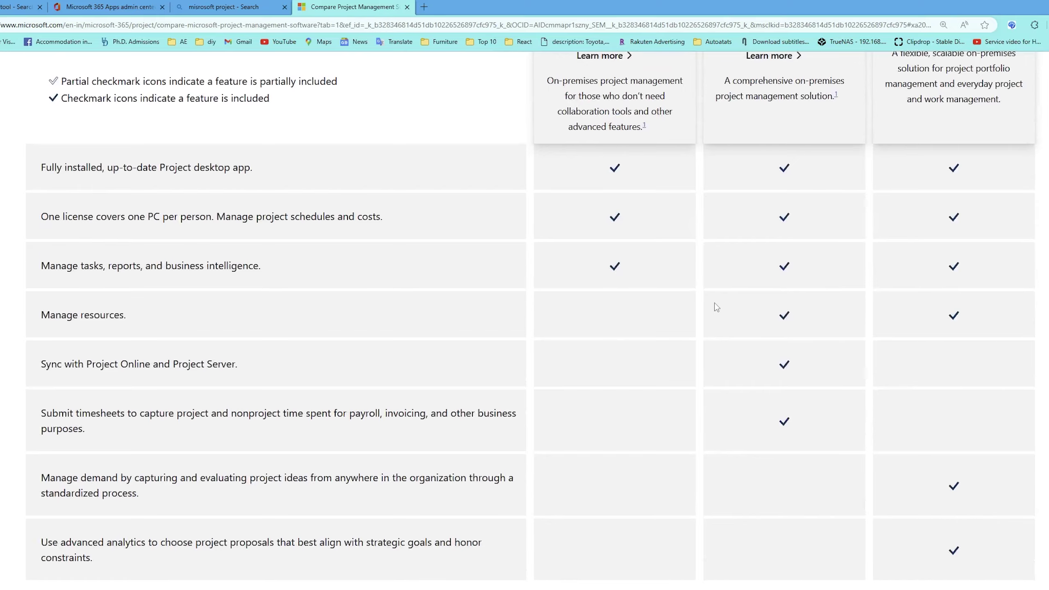
{"action": "scroll", "coordinate": [717, 307], "scroll_direction": "up", "scroll_amount": 5}
{"action": "scroll", "coordinate": [734, 265], "scroll_direction": "down", "scroll_amount": 2}
{"action": "left_click_drag", "start_coordinate": [131, 415], "coordinate": [41, 414]}
{"action": "scroll", "coordinate": [62, 331], "scroll_direction": "up", "scroll_amount": 7}
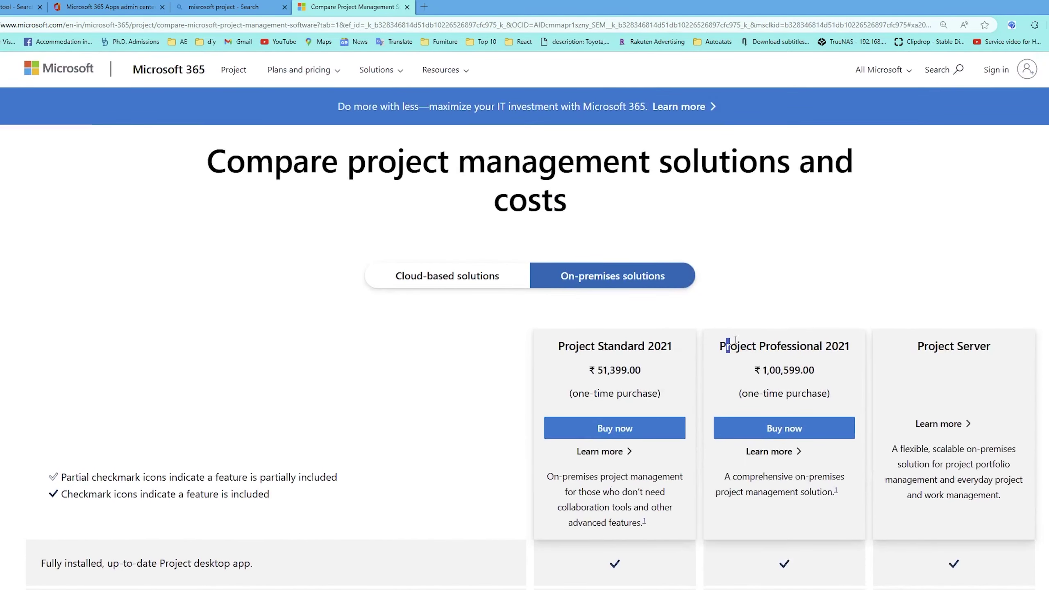
{"action": "left_click_drag", "start_coordinate": [735, 339], "coordinate": [840, 347]}
{"action": "left_click", "coordinate": [870, 355]}
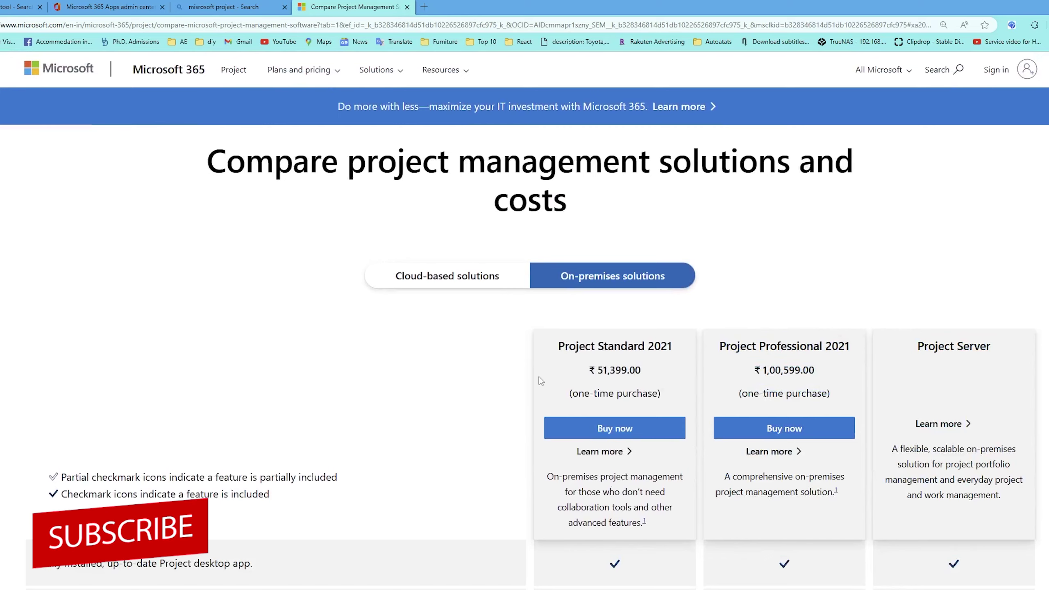
{"action": "left_click_drag", "start_coordinate": [556, 345], "coordinate": [669, 347]}
Show cloud-based Project Plan 1, 3 and 5 at ₹830, ₹2,495 and ₹4,575 per user/month.
{"action": "left_click", "coordinate": [516, 293]}
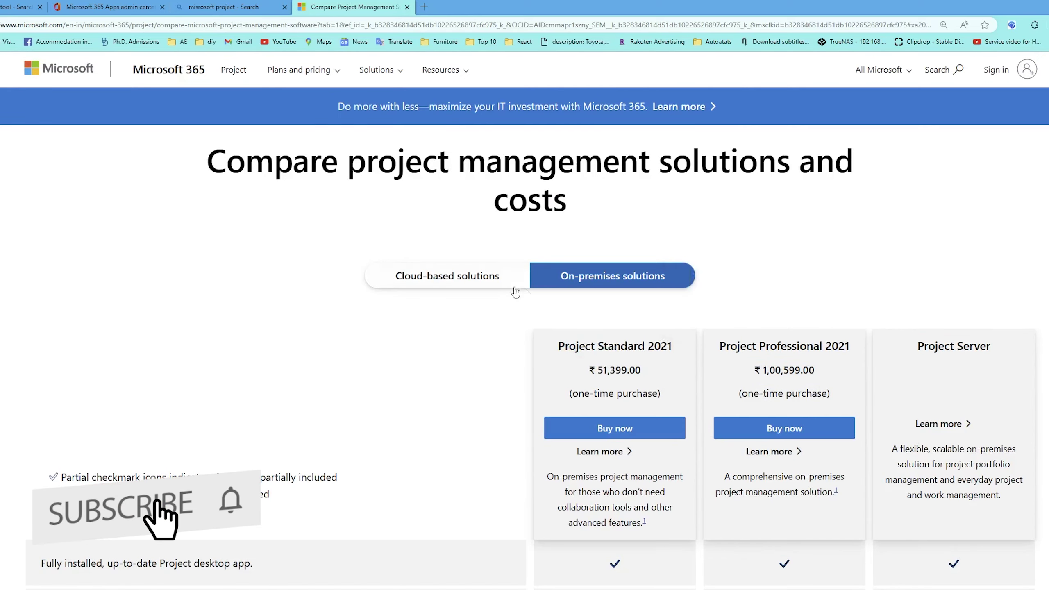
{"action": "left_click", "coordinate": [451, 278]}
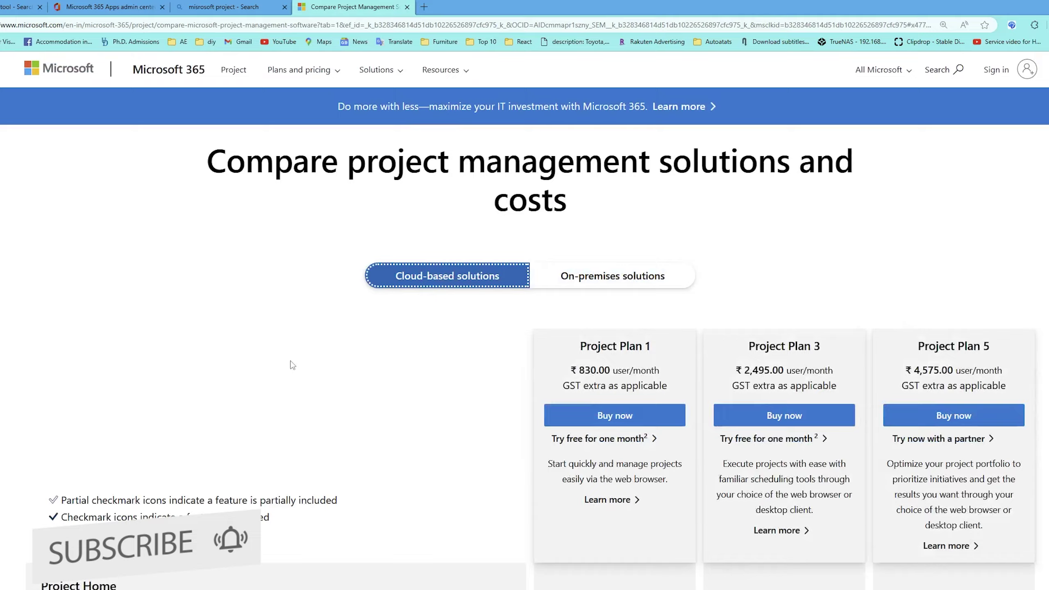
{"action": "scroll", "coordinate": [292, 365], "scroll_direction": "down", "scroll_amount": 10}
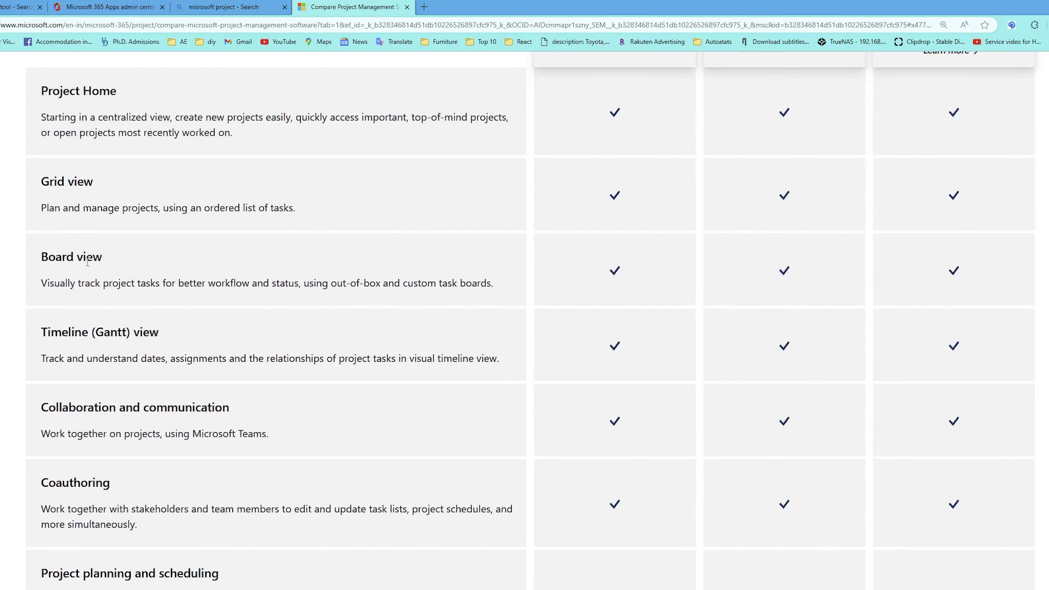
{"action": "scroll", "coordinate": [152, 269], "scroll_direction": "up", "scroll_amount": 8}
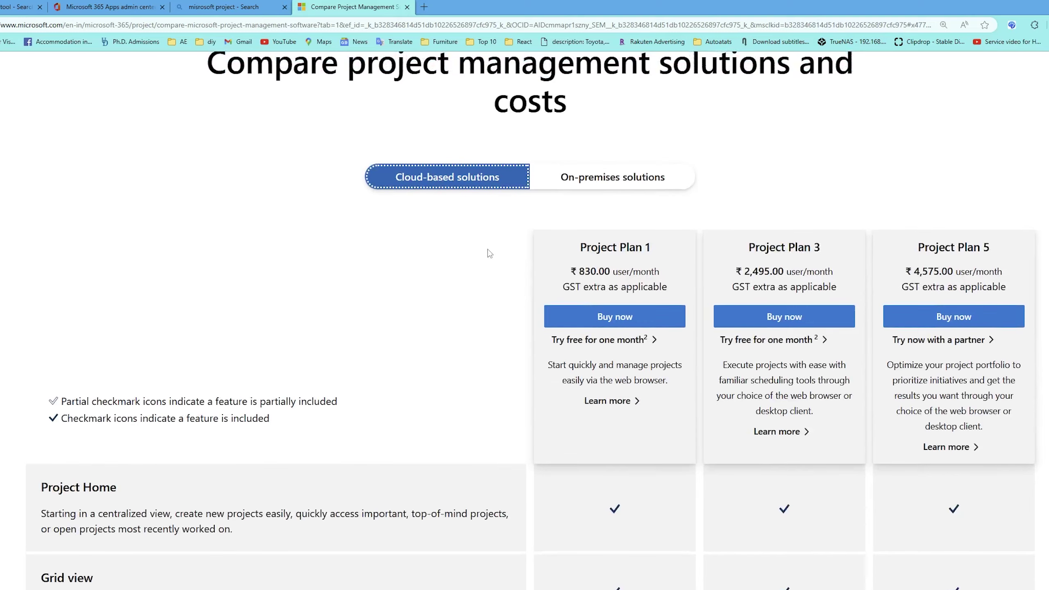
{"action": "scroll", "coordinate": [487, 253], "scroll_direction": "down", "scroll_amount": 4}
{"action": "scroll", "coordinate": [490, 260], "scroll_direction": "down", "scroll_amount": 1}
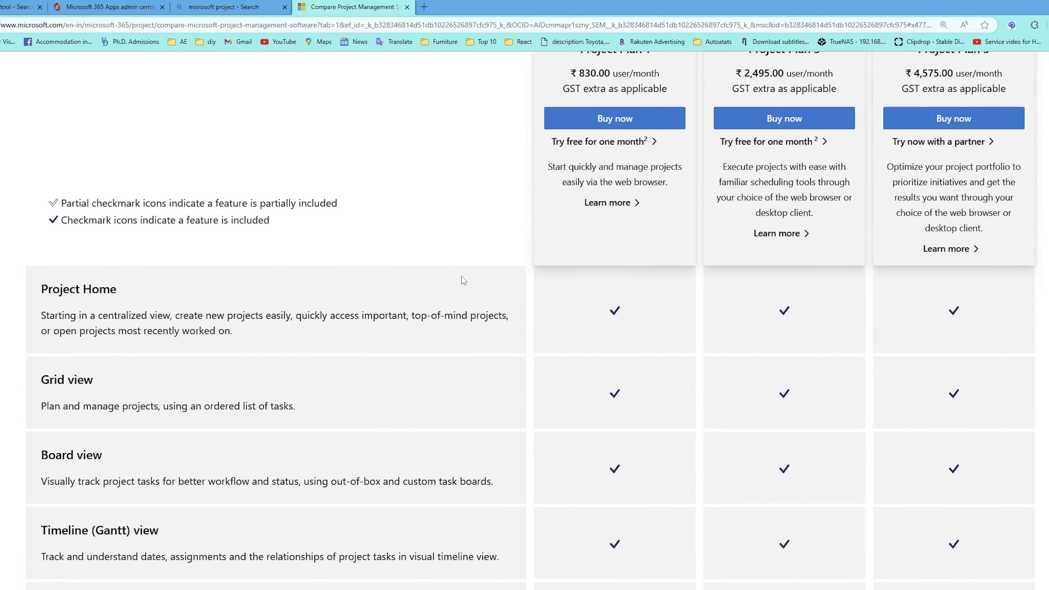
{"action": "scroll", "coordinate": [460, 273], "scroll_direction": "down", "scroll_amount": 5}
{"action": "scroll", "coordinate": [459, 296], "scroll_direction": "down", "scroll_amount": 7}
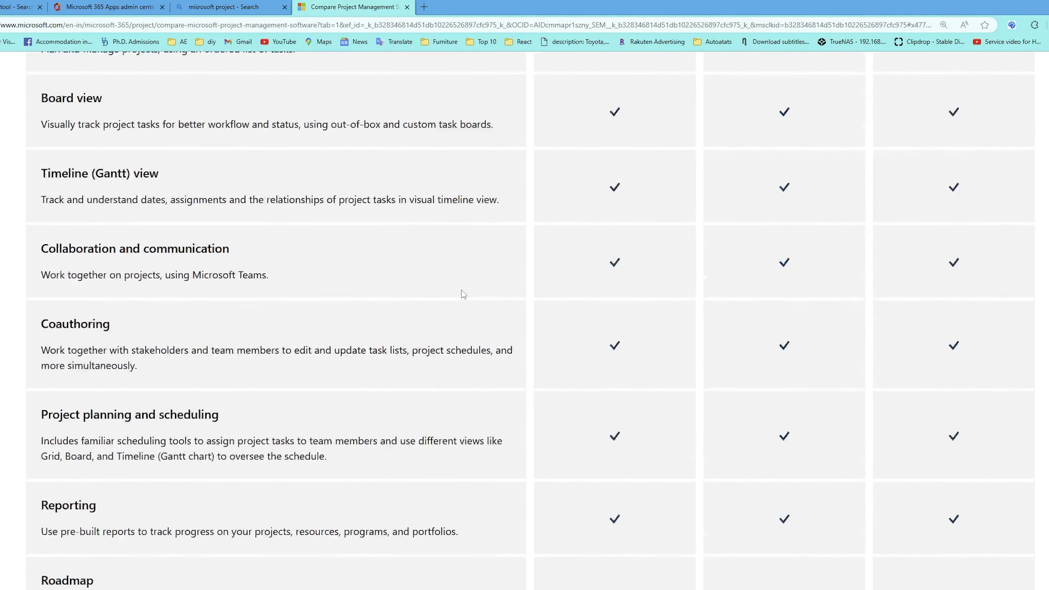
Review feature rows such as Coauthoring and Roadmap, then return to the top of the page.
{"action": "left_click_drag", "start_coordinate": [131, 184], "coordinate": [52, 179]}
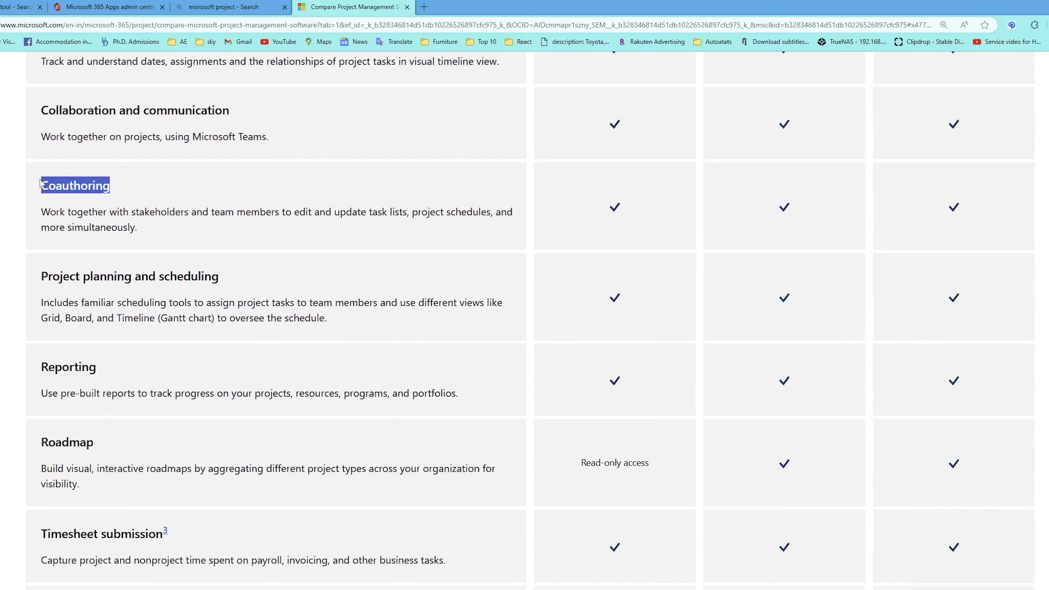
{"action": "left_click", "coordinate": [18, 191]}
{"action": "scroll", "coordinate": [7, 193], "scroll_direction": "down", "scroll_amount": 2}
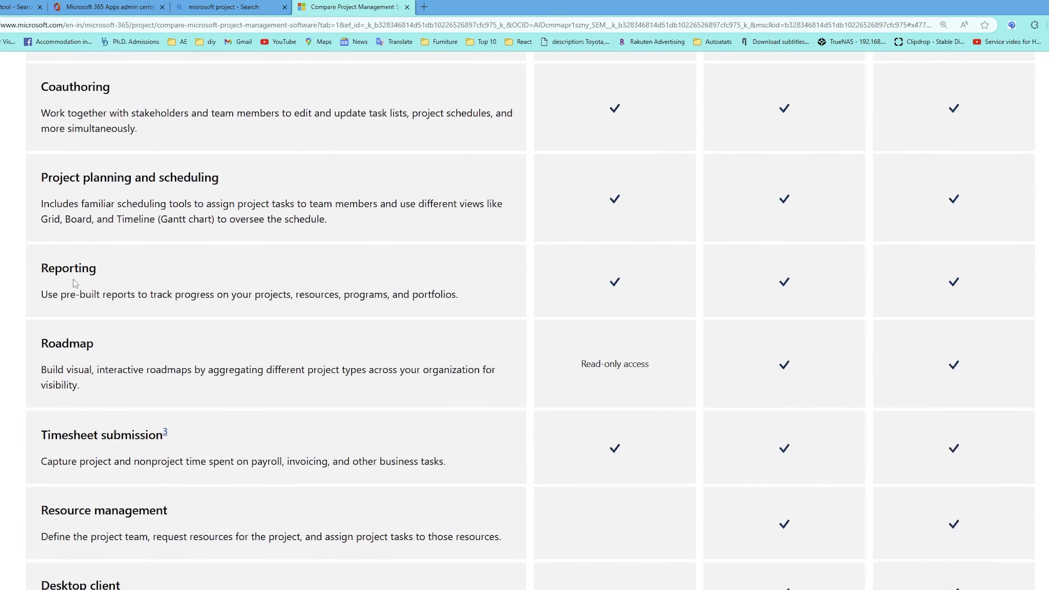
{"action": "scroll", "coordinate": [99, 282], "scroll_direction": "down", "scroll_amount": 4}
{"action": "left_click_drag", "start_coordinate": [74, 139], "coordinate": [74, 172]}
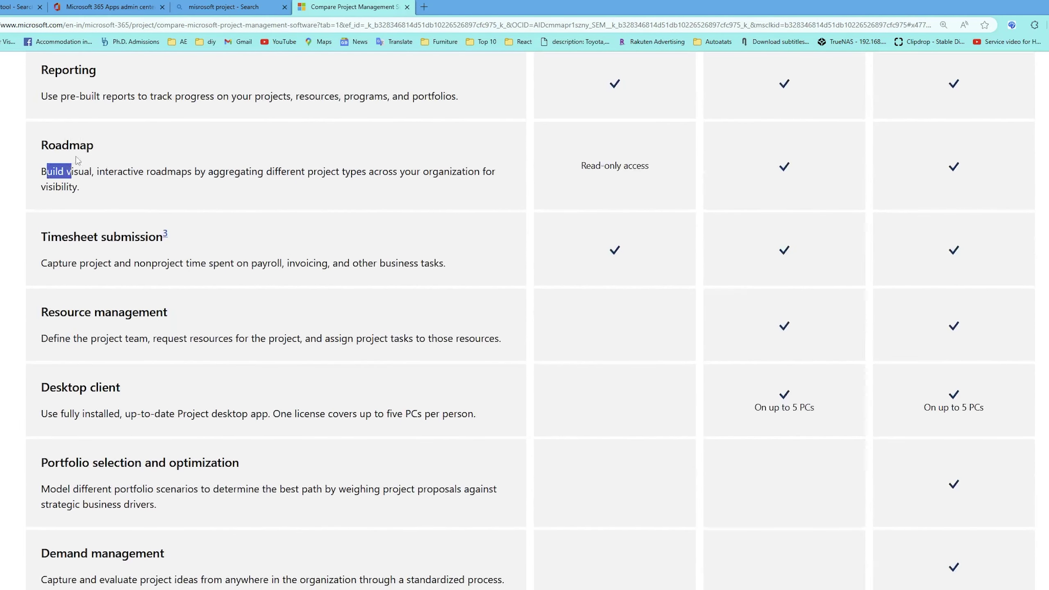
{"action": "scroll", "coordinate": [165, 212], "scroll_direction": "up", "scroll_amount": 2}
{"action": "left_click_drag", "start_coordinate": [137, 148], "coordinate": [74, 152]}
{"action": "left_click_drag", "start_coordinate": [75, 251], "coordinate": [56, 248]}
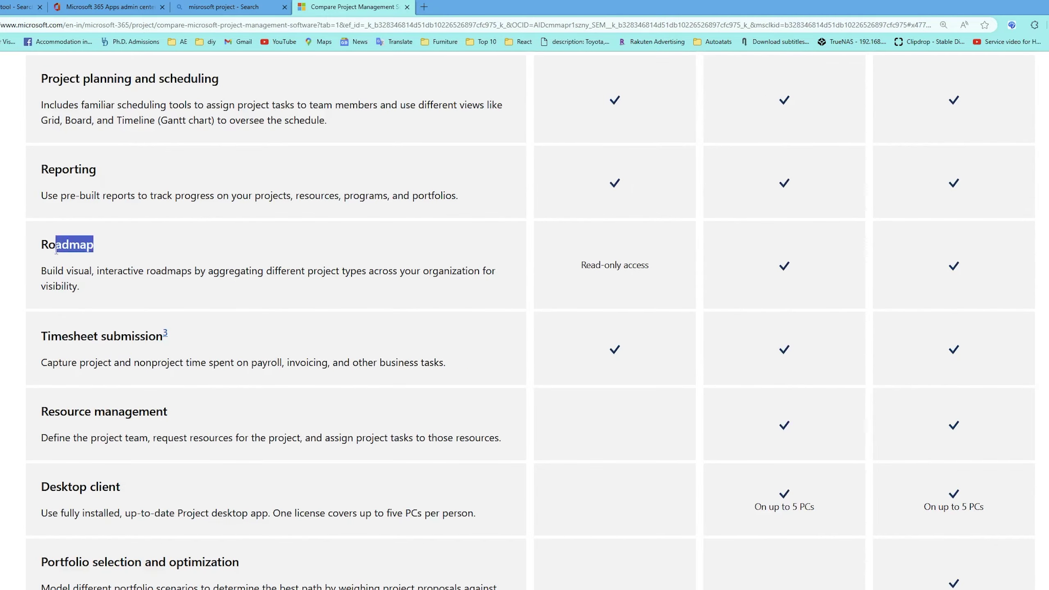
{"action": "left_click", "coordinate": [17, 326]}
{"action": "scroll", "coordinate": [460, 426], "scroll_direction": "up", "scroll_amount": 10}
{"action": "scroll", "coordinate": [461, 427], "scroll_direction": "down", "scroll_amount": 18}
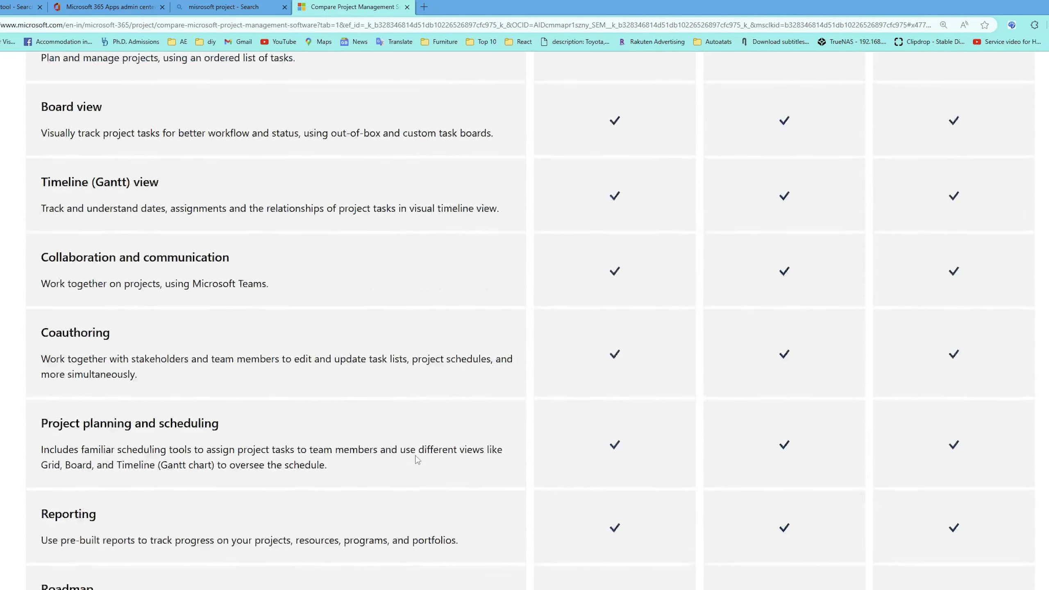
{"action": "left_click_drag", "start_coordinate": [183, 526], "coordinate": [68, 511]}
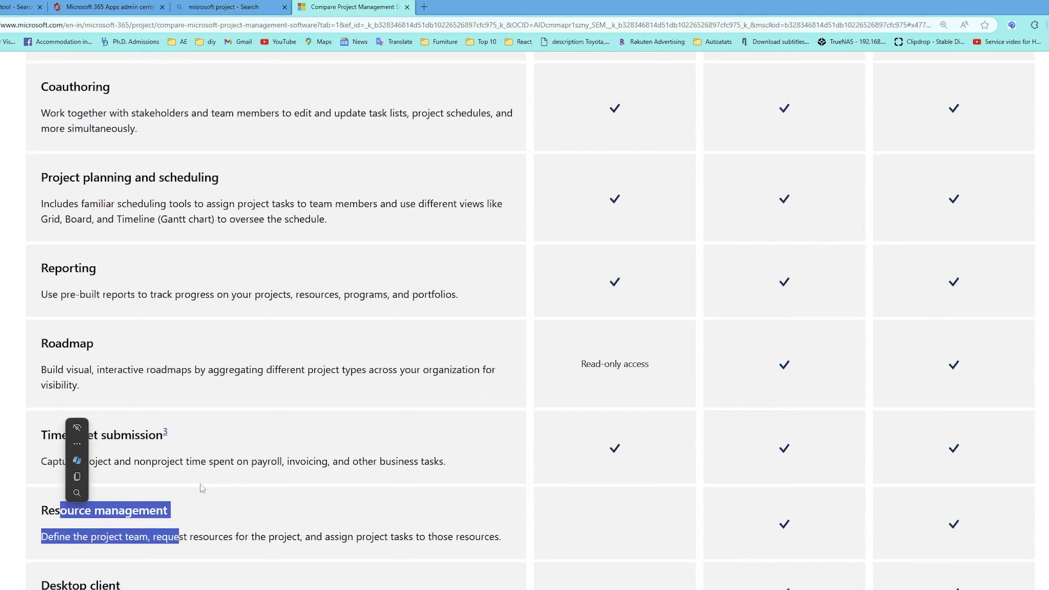
{"action": "scroll", "coordinate": [413, 466], "scroll_direction": "up", "scroll_amount": 14}
{"action": "scroll", "coordinate": [412, 466], "scroll_direction": "up", "scroll_amount": 5}
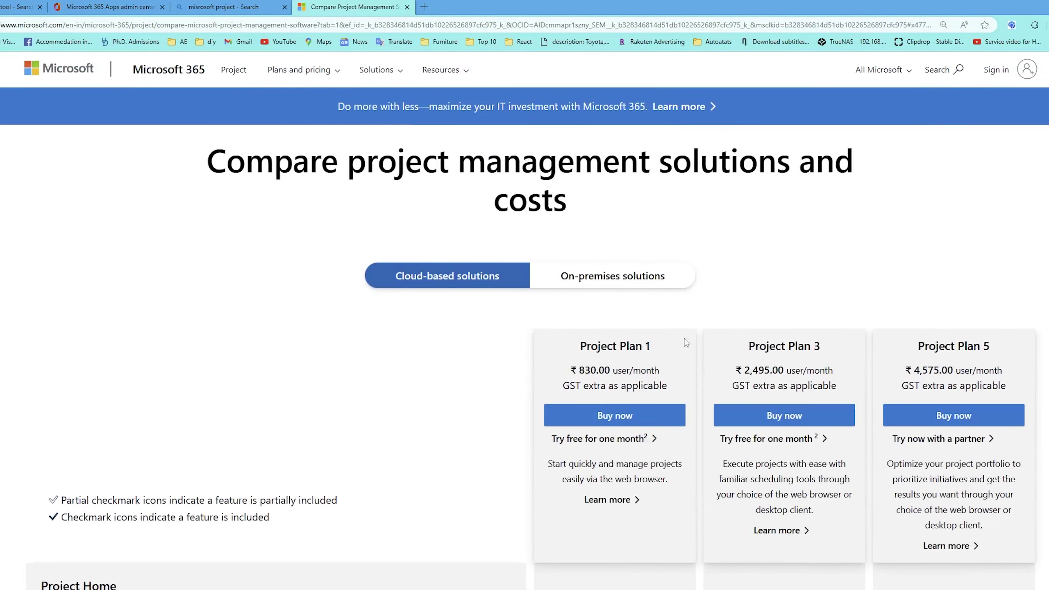
Choose Project Online Desktop Client as the Project product, leaving additional products at None.
{"action": "left_click", "coordinate": [74, 4]}
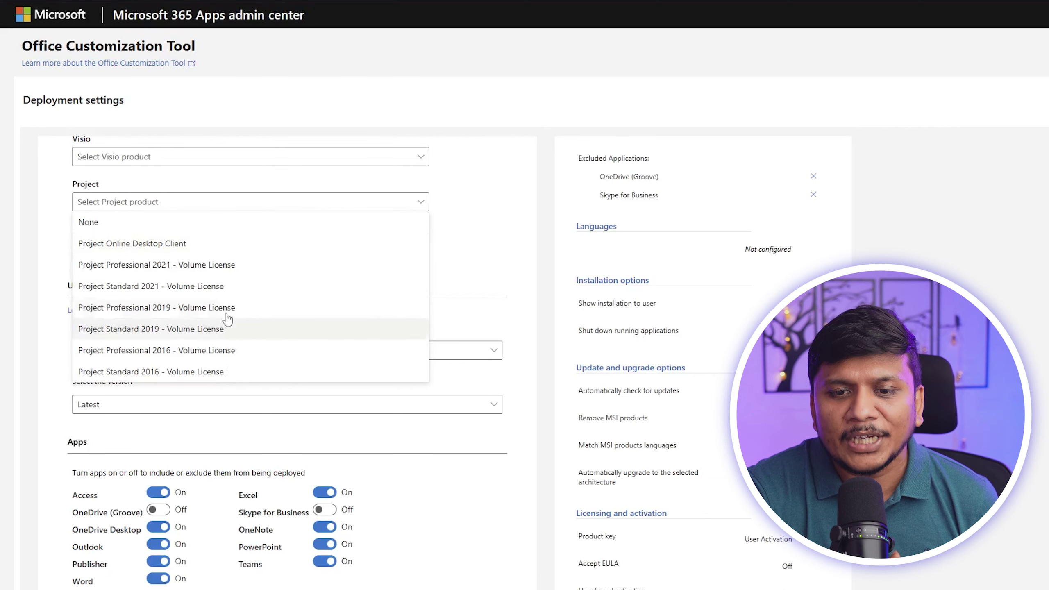
{"action": "left_click", "coordinate": [214, 245]}
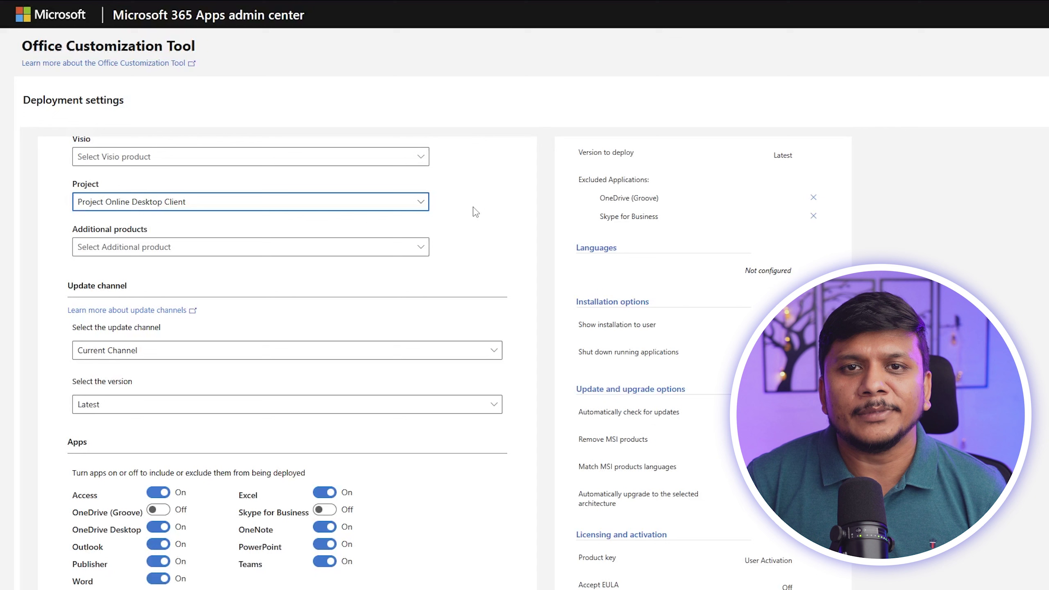
{"action": "key", "text": "Tab"}
{"action": "left_click", "coordinate": [358, 253]}
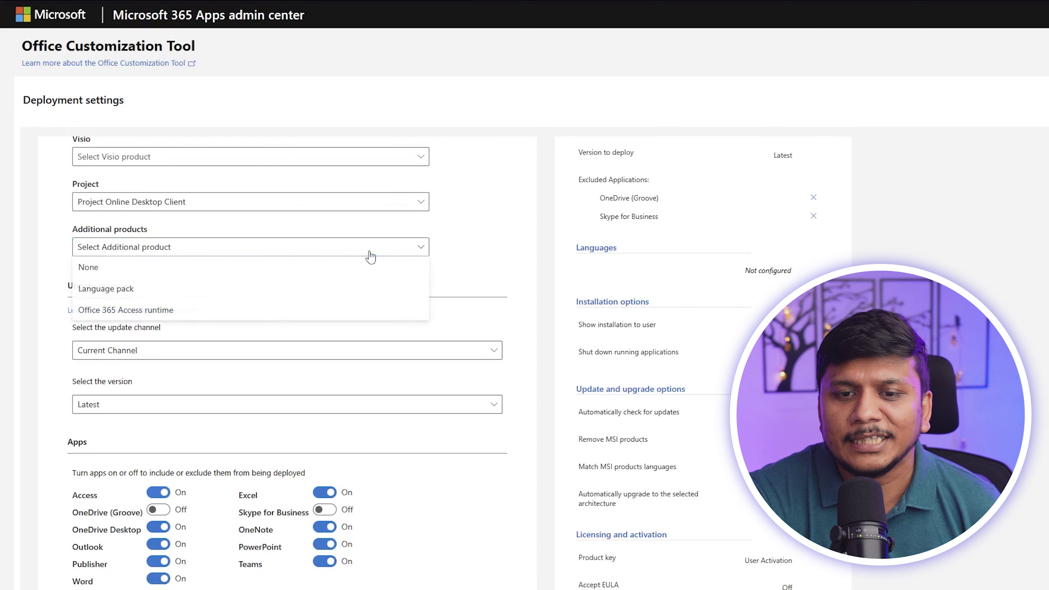
{"action": "left_click", "coordinate": [307, 290]}
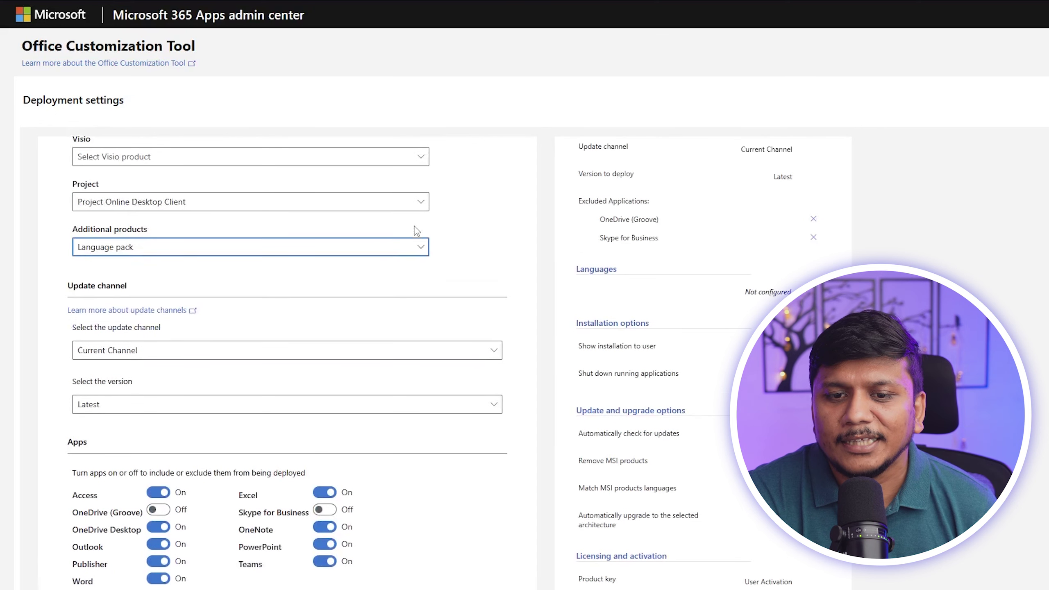
{"action": "left_click", "coordinate": [383, 250]}
{"action": "left_click", "coordinate": [272, 269]}
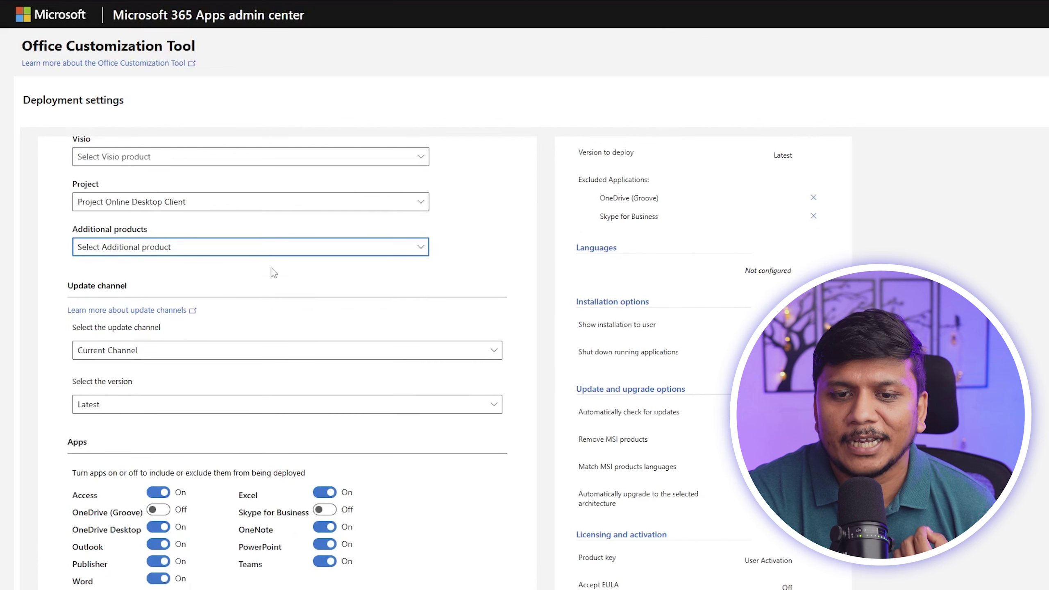
Exclude OneDrive Desktop and Teams from the deployment.
{"action": "scroll", "coordinate": [297, 289], "scroll_direction": "down", "scroll_amount": 3}
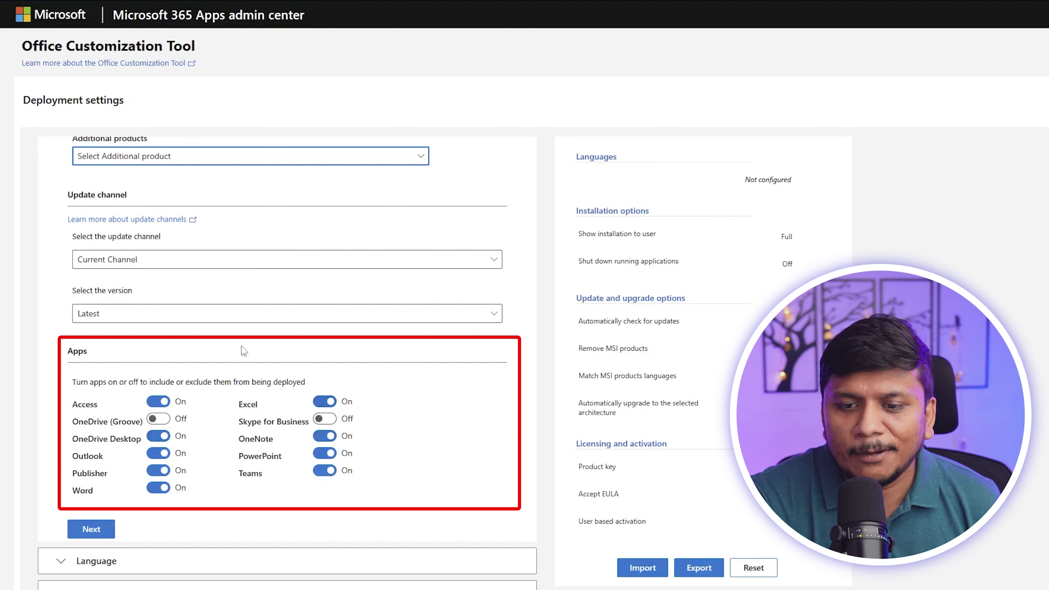
{"action": "left_click", "coordinate": [158, 437]}
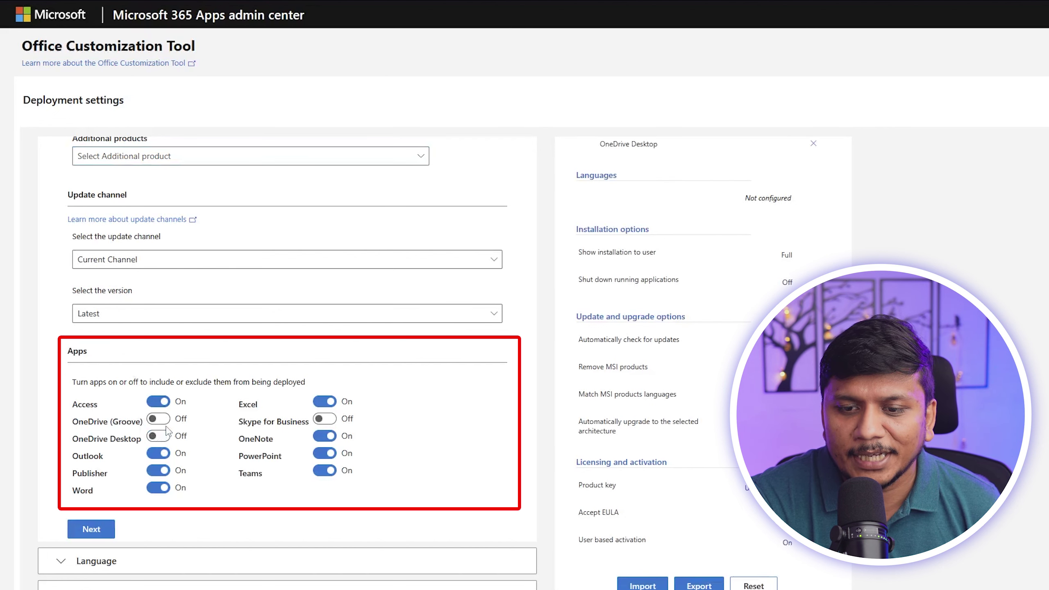
{"action": "left_click", "coordinate": [323, 472]}
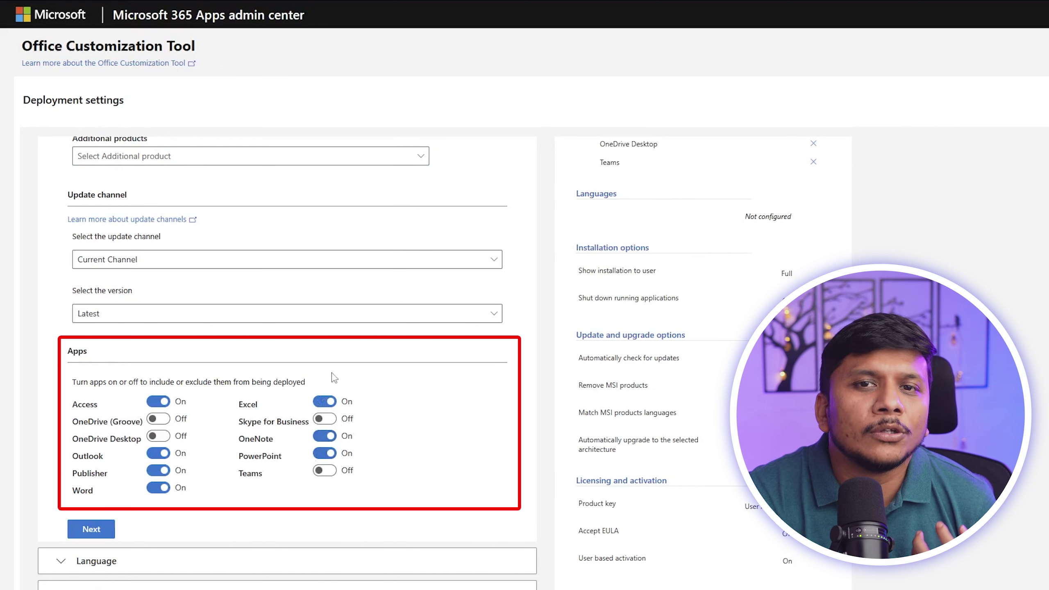
Pick English (United States) as the primary language and view the additional languages list.
{"action": "left_click", "coordinate": [91, 530]}
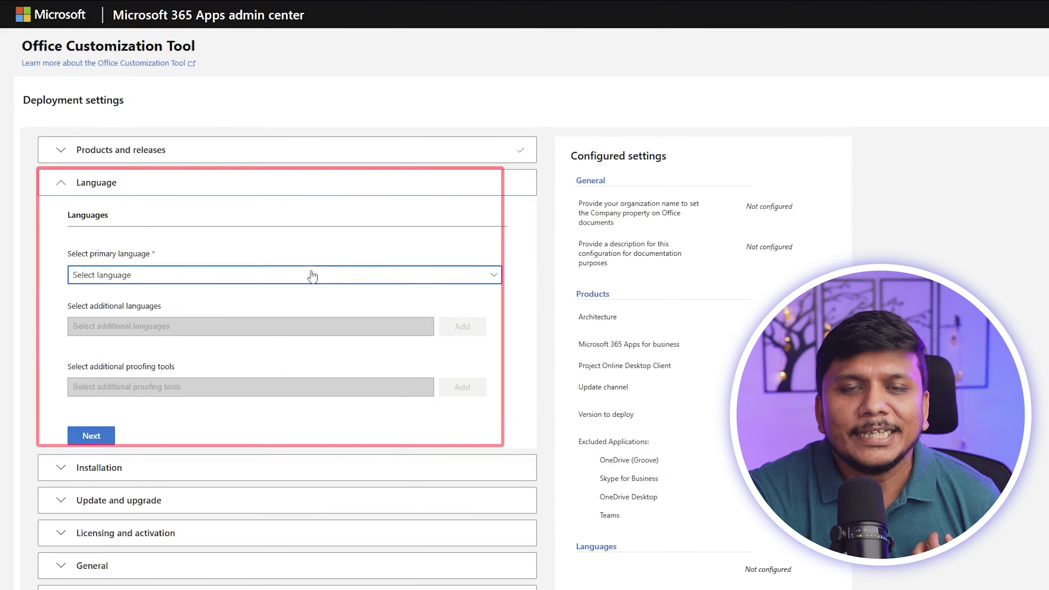
{"action": "left_click", "coordinate": [375, 275]}
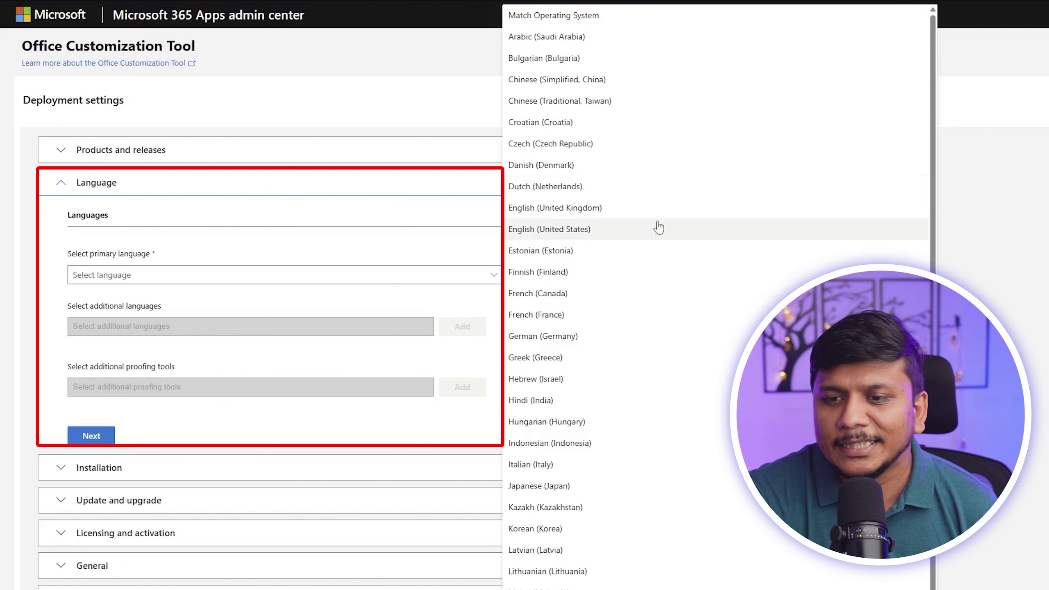
{"action": "left_click", "coordinate": [646, 230]}
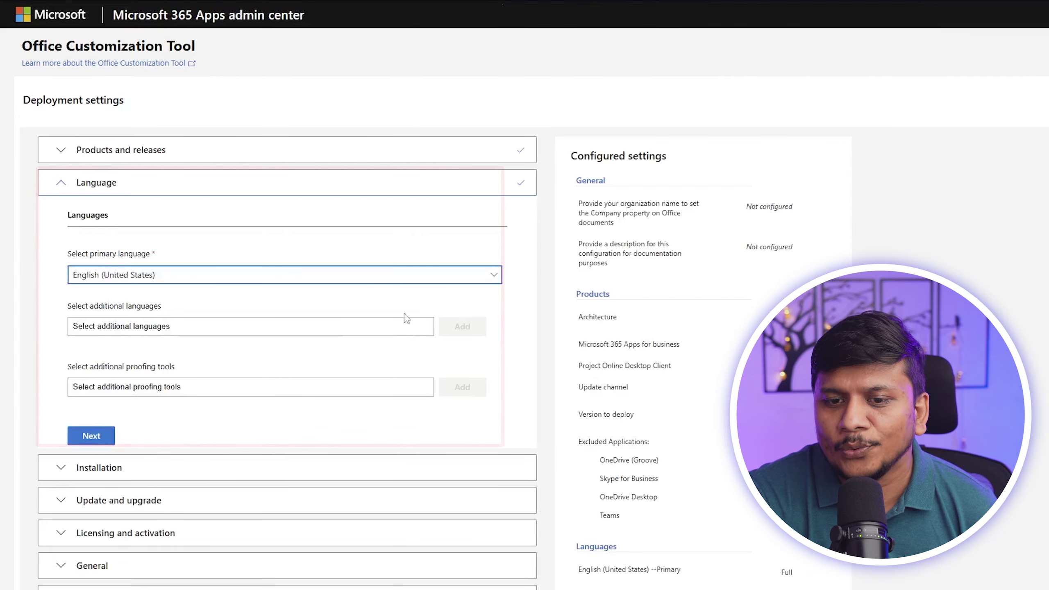
{"action": "scroll", "coordinate": [328, 244], "scroll_direction": "down", "scroll_amount": 3}
{"action": "left_click", "coordinate": [352, 232]}
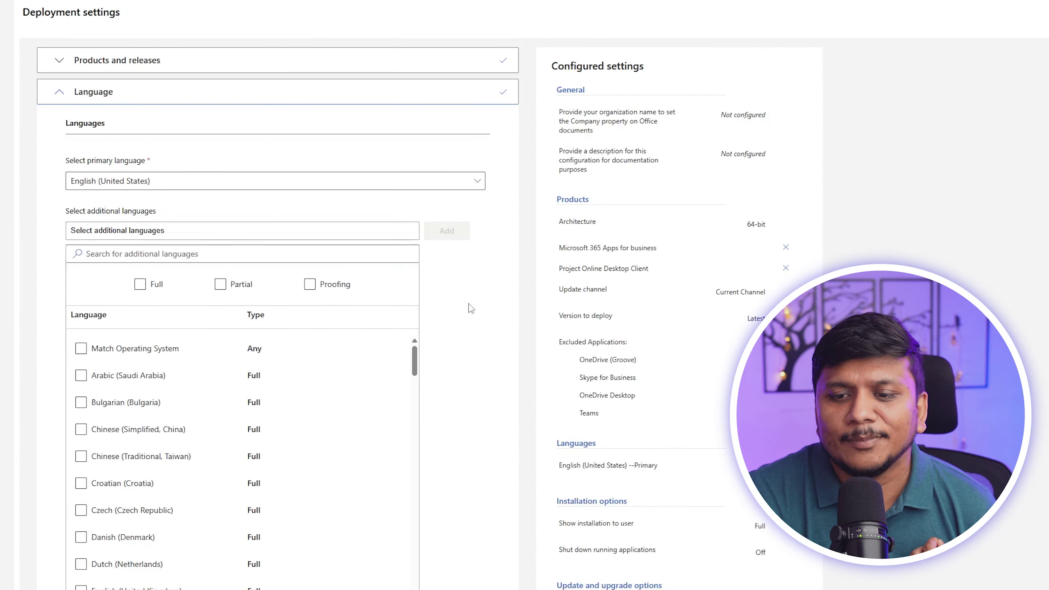
{"action": "scroll", "coordinate": [460, 307], "scroll_direction": "down", "scroll_amount": 5}
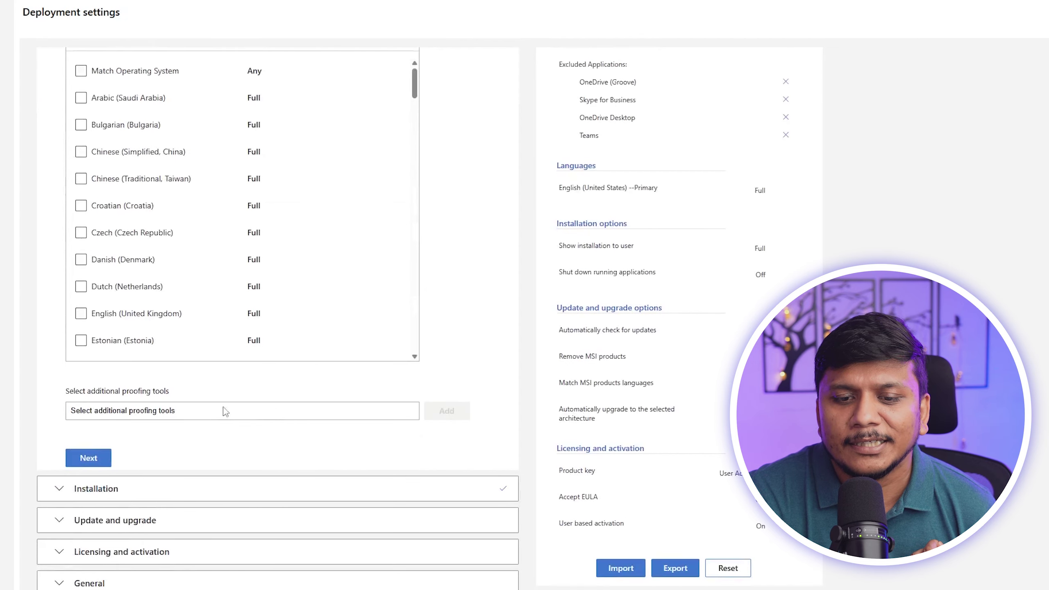
Keep default installation and update options, leaving MSI Office uninstall switched on.
{"action": "left_click", "coordinate": [99, 458]}
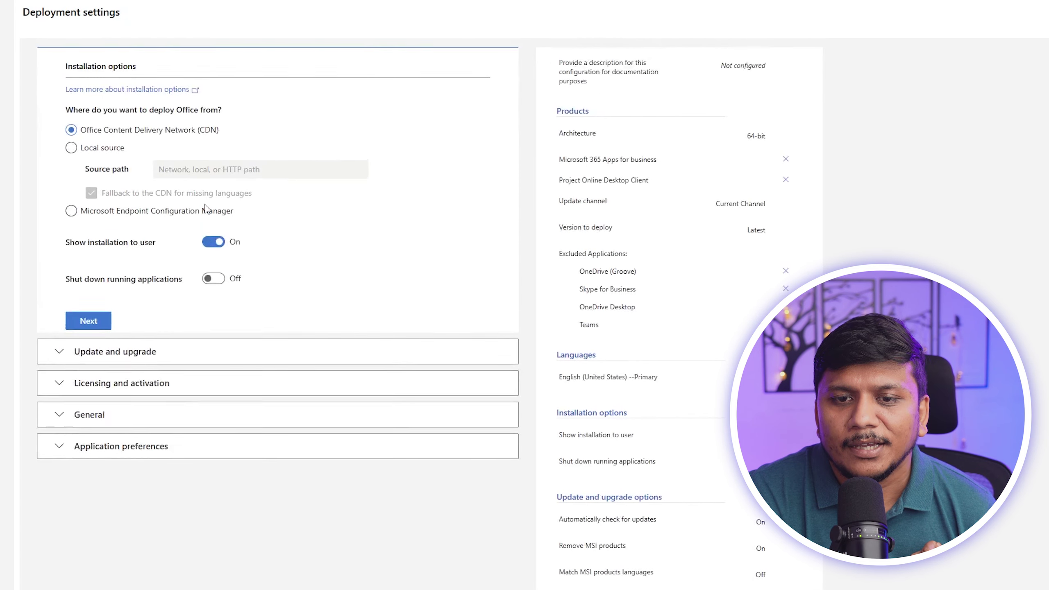
{"action": "left_click", "coordinate": [102, 350]}
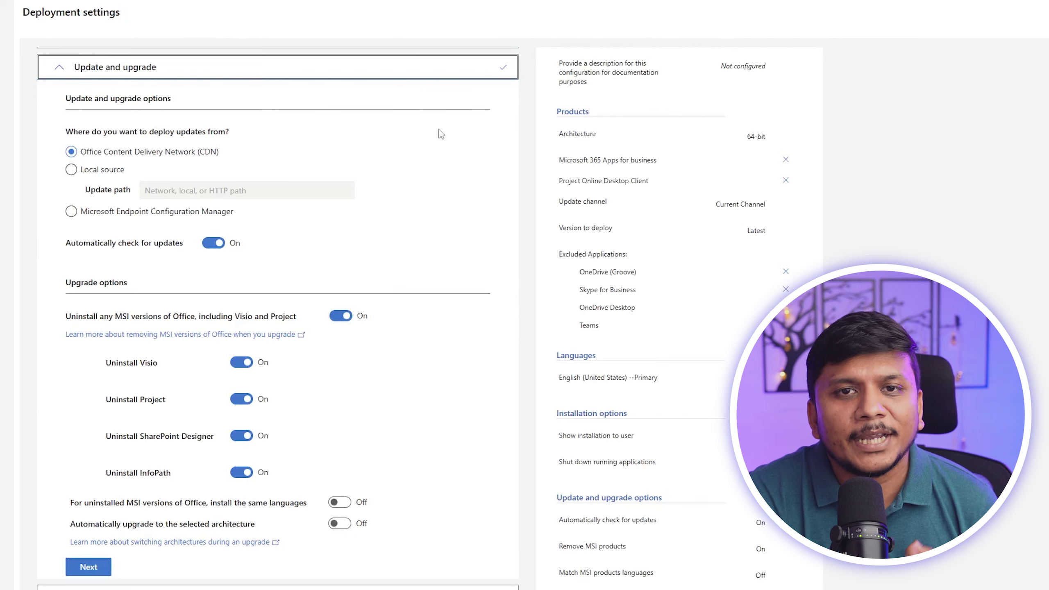
{"action": "scroll", "coordinate": [374, 124], "scroll_direction": "down", "scroll_amount": 3}
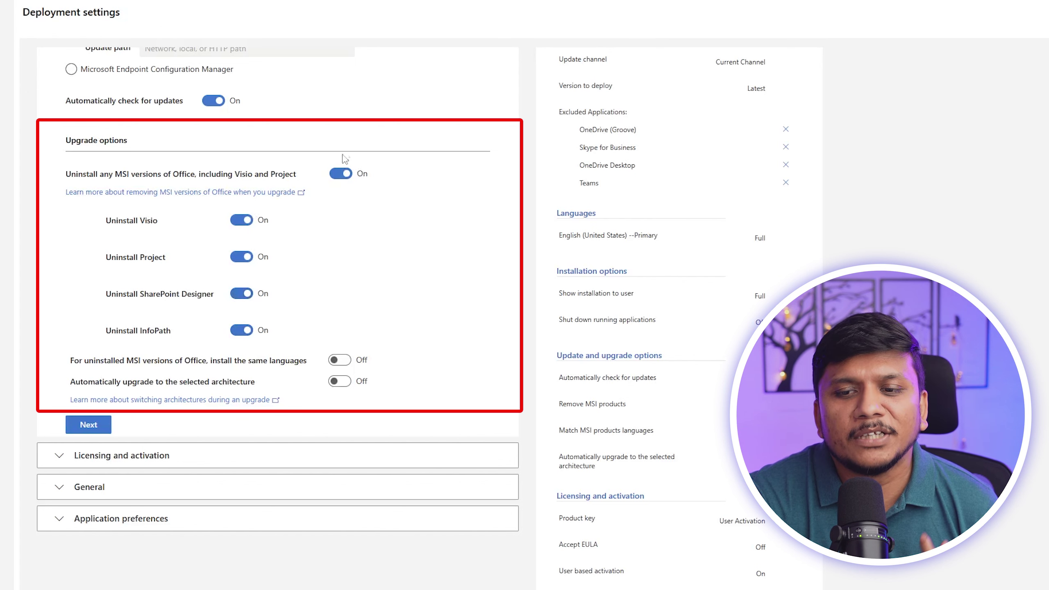
{"action": "left_click", "coordinate": [355, 175]}
{"action": "left_click", "coordinate": [355, 175]}
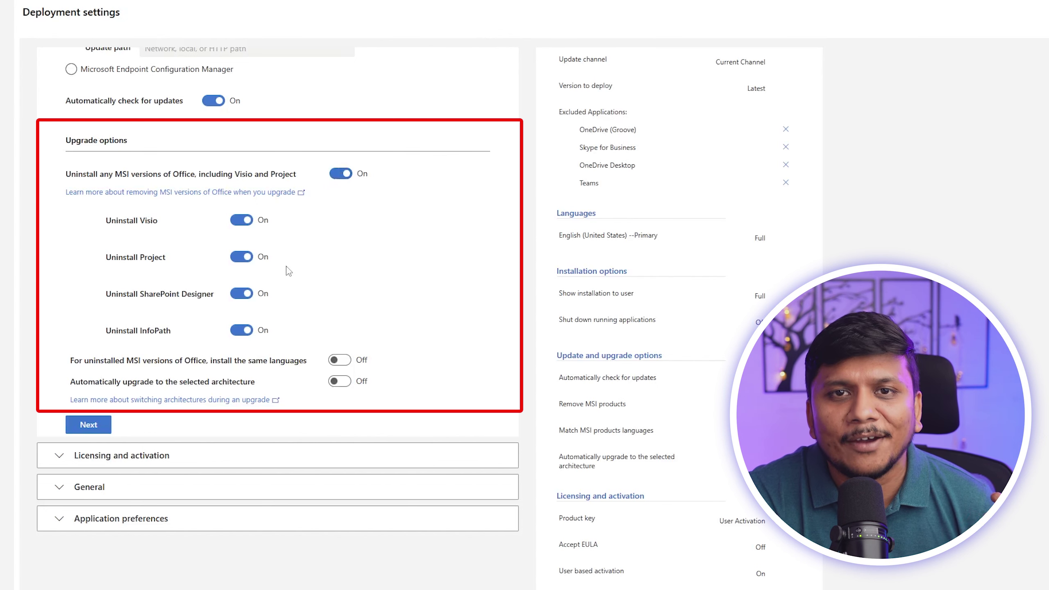
Accept defaults for licensing, general settings and application preferences, and finish the configuration.
{"action": "left_click", "coordinate": [92, 427]}
{"action": "scroll", "coordinate": [140, 369], "scroll_direction": "down", "scroll_amount": 5}
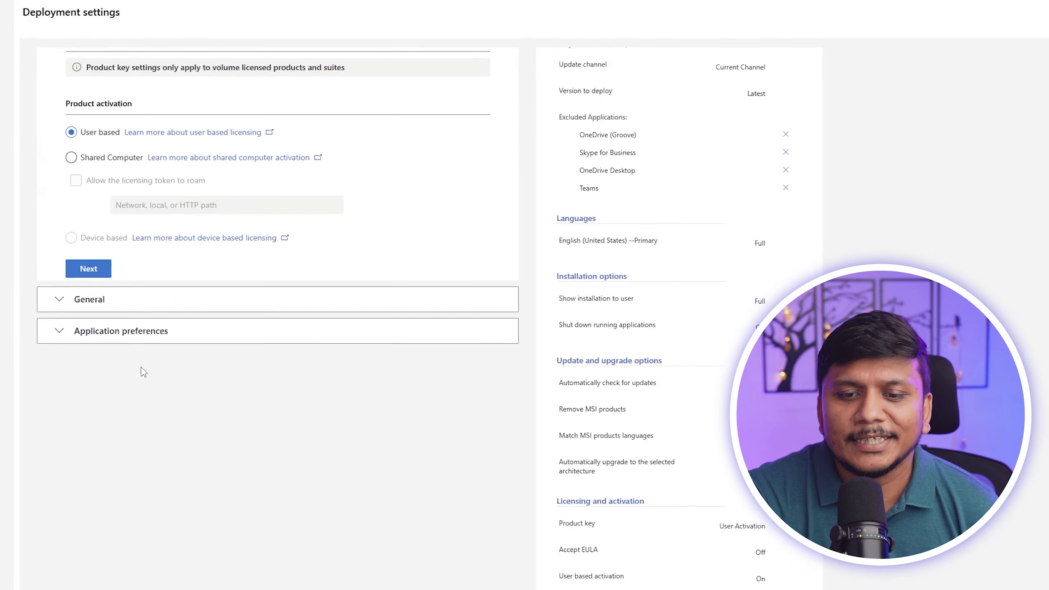
{"action": "left_click", "coordinate": [106, 273]}
{"action": "left_click", "coordinate": [92, 435]}
{"action": "scroll", "coordinate": [104, 455], "scroll_direction": "down", "scroll_amount": 5}
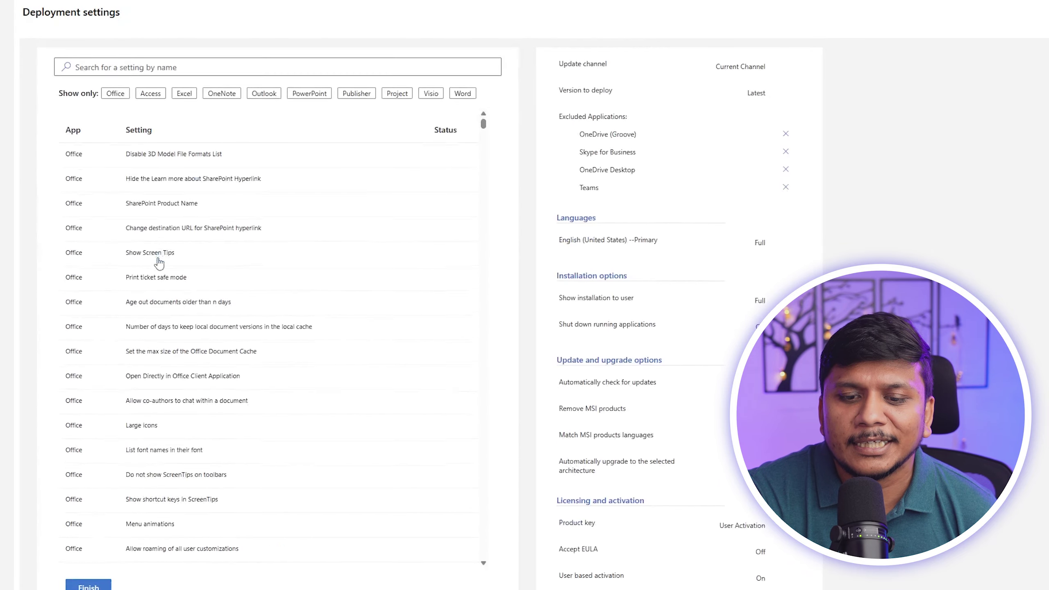
{"action": "left_click", "coordinate": [88, 583]}
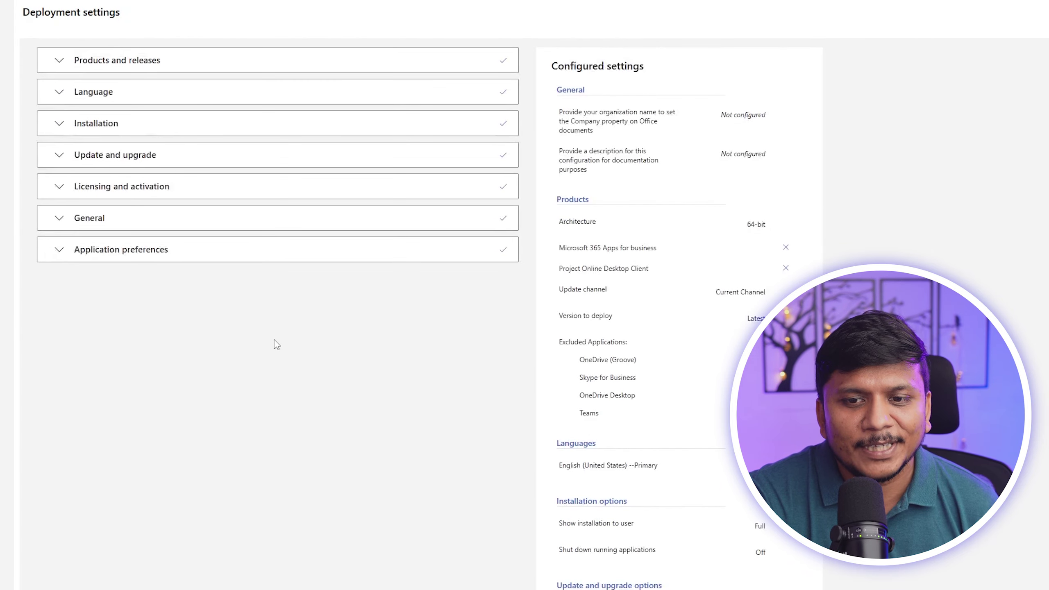
{"action": "scroll", "coordinate": [595, 339], "scroll_direction": "down", "scroll_amount": 10}
Export as Configuration.xml with Office Open XML default formats, accept the terms, and keep the download.
{"action": "left_click", "coordinate": [618, 585]}
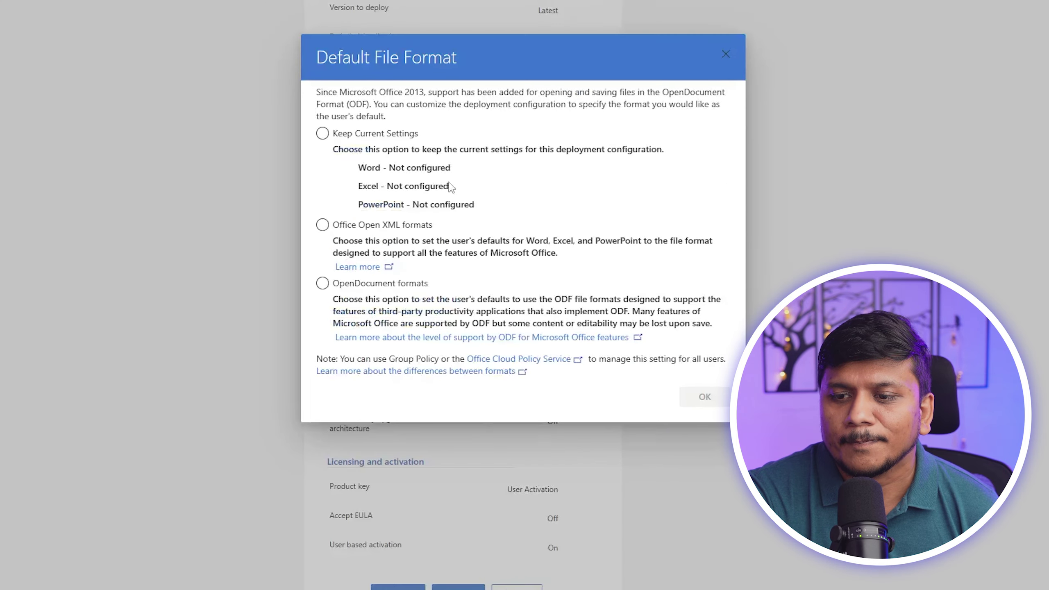
{"action": "left_click", "coordinate": [323, 226]}
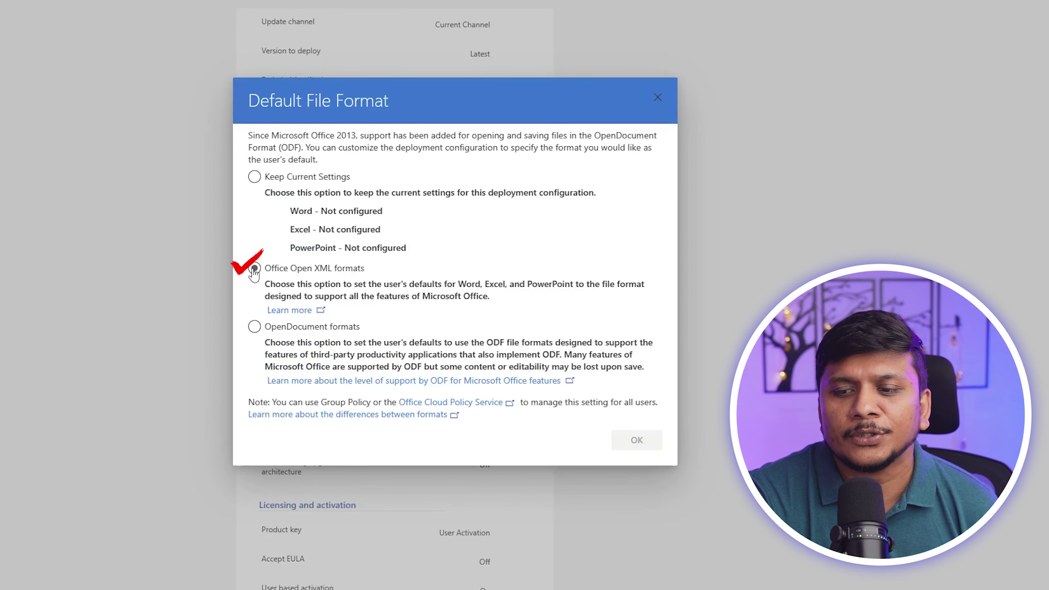
{"action": "left_click", "coordinate": [637, 440]}
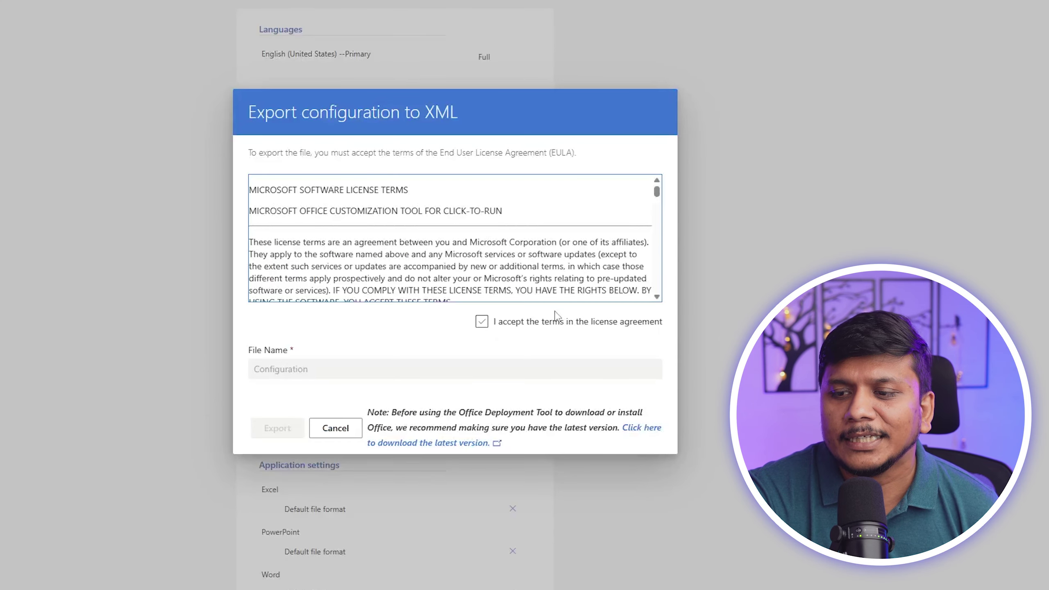
{"action": "left_click", "coordinate": [482, 323]}
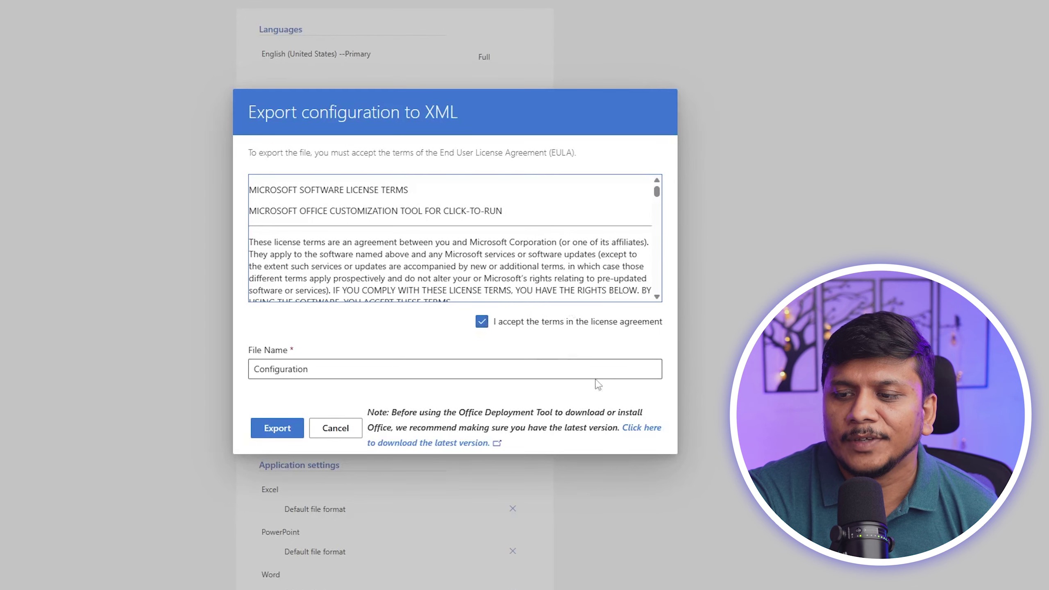
{"action": "left_click", "coordinate": [285, 434]}
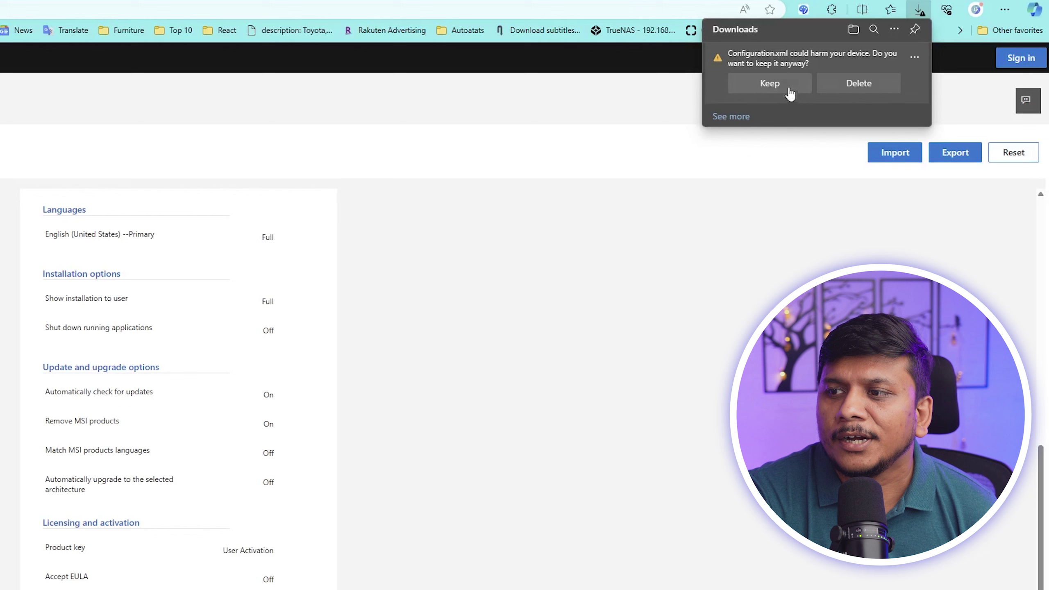
{"action": "left_click", "coordinate": [790, 85]}
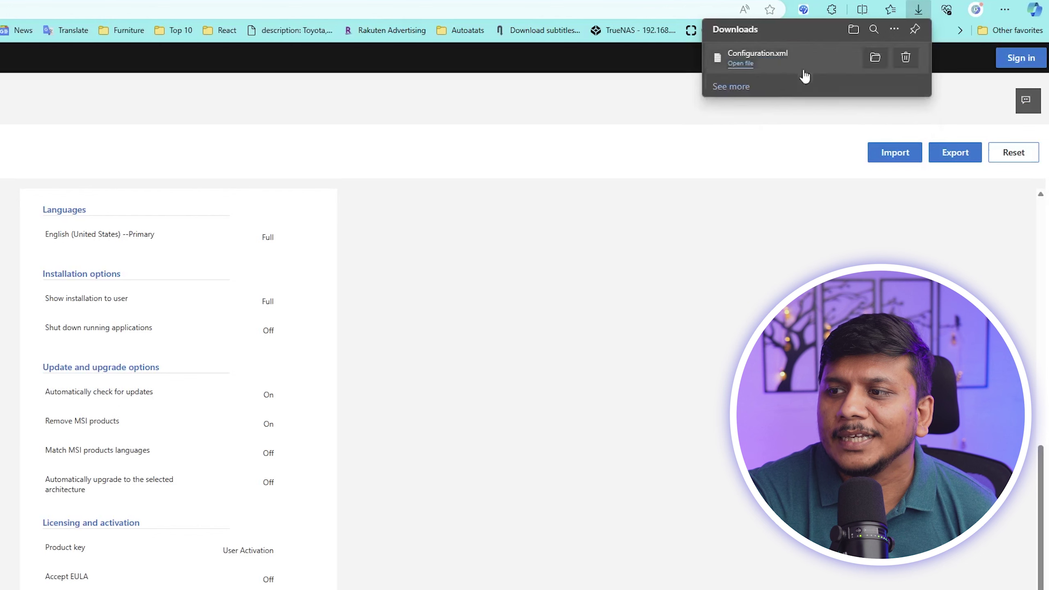
Show the downloaded Configuration.xml in its Desktop\Office folder in File Explorer.
{"action": "left_click", "coordinate": [876, 58]}
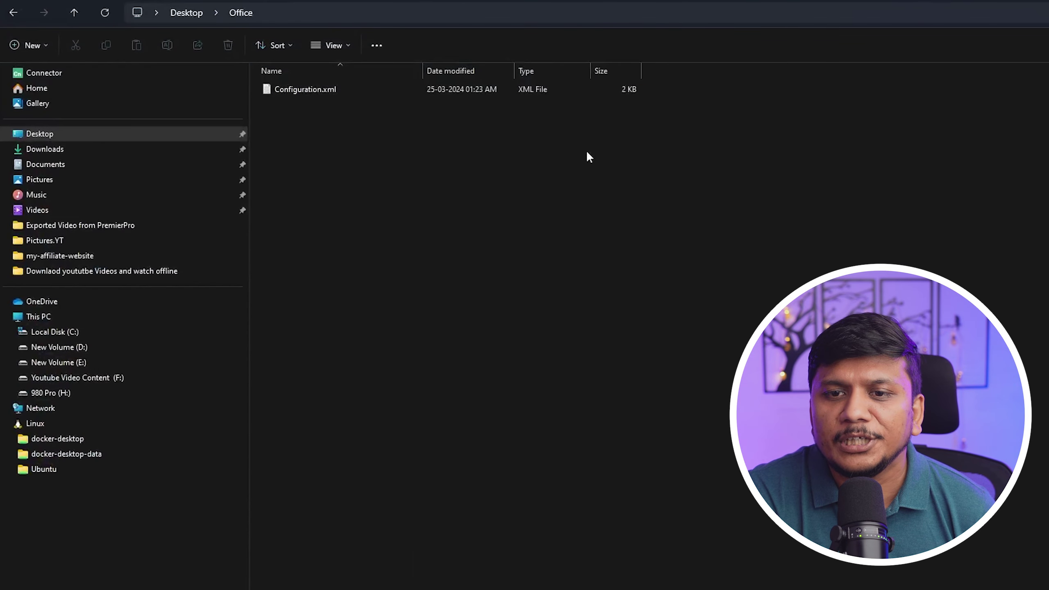
{"action": "left_click", "coordinate": [307, 149]}
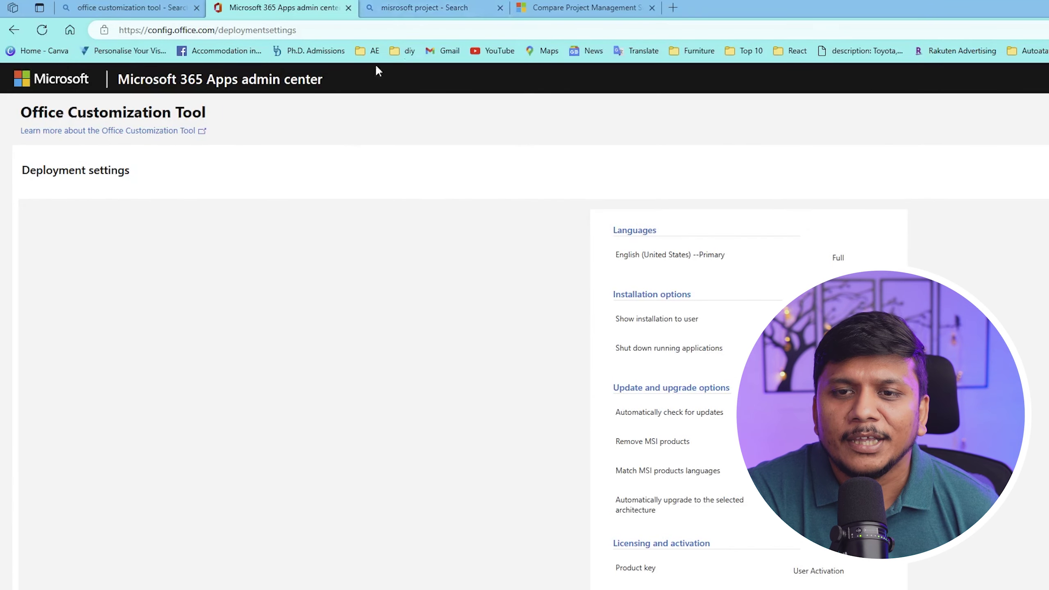
Close the two leftover Microsoft Project tabs in Edge.
{"action": "left_click", "coordinate": [475, 13]}
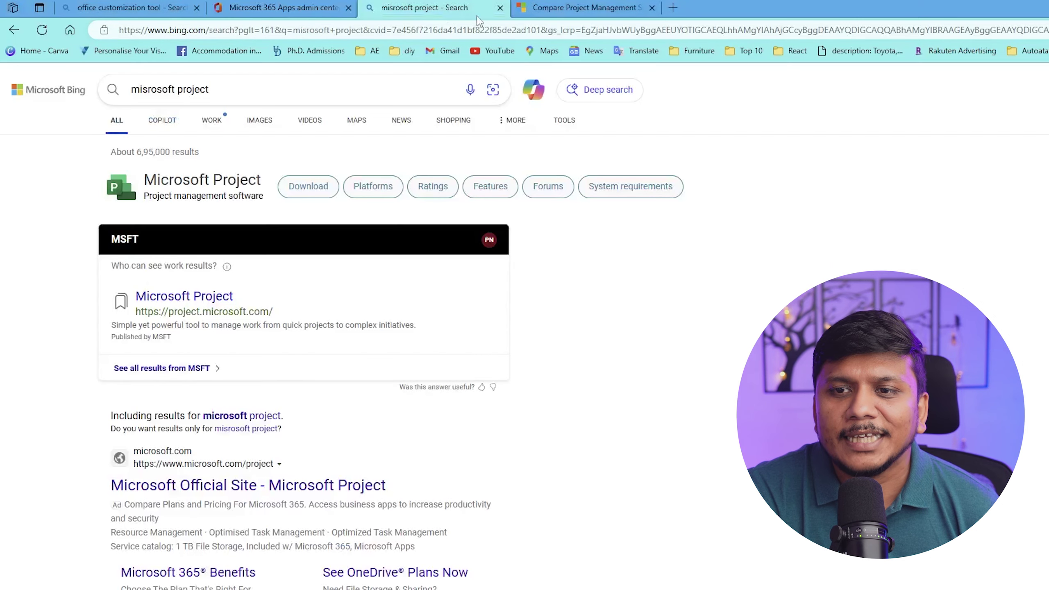
{"action": "left_click", "coordinate": [500, 7]}
{"action": "left_click", "coordinate": [500, 7]}
Search Bing for 'office deployement tool' and open the Download Office Deployment Tool page.
{"action": "left_click", "coordinate": [403, 8]}
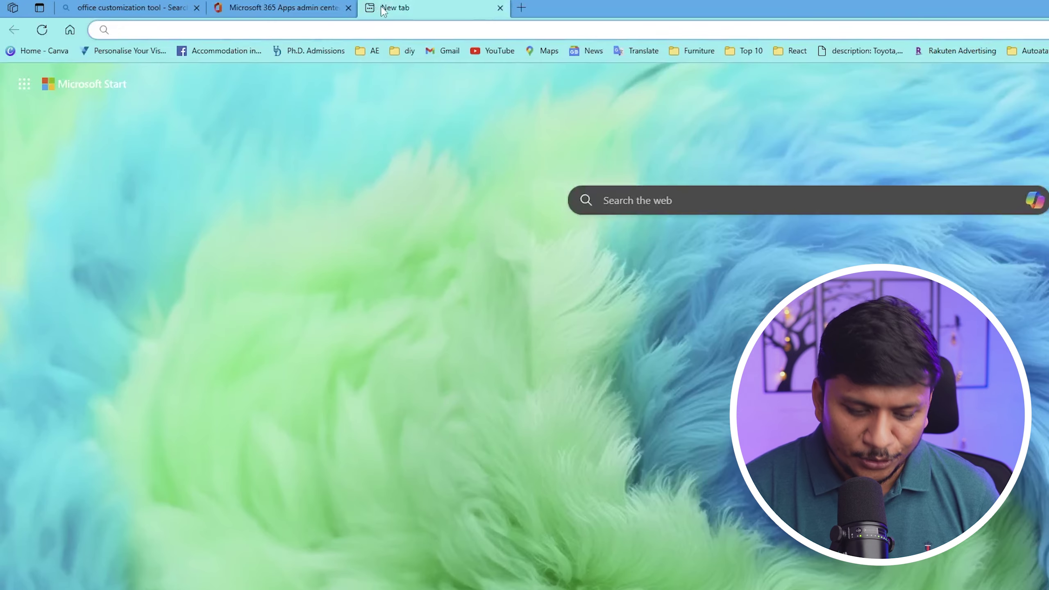
{"action": "type", "text": "office dep"}
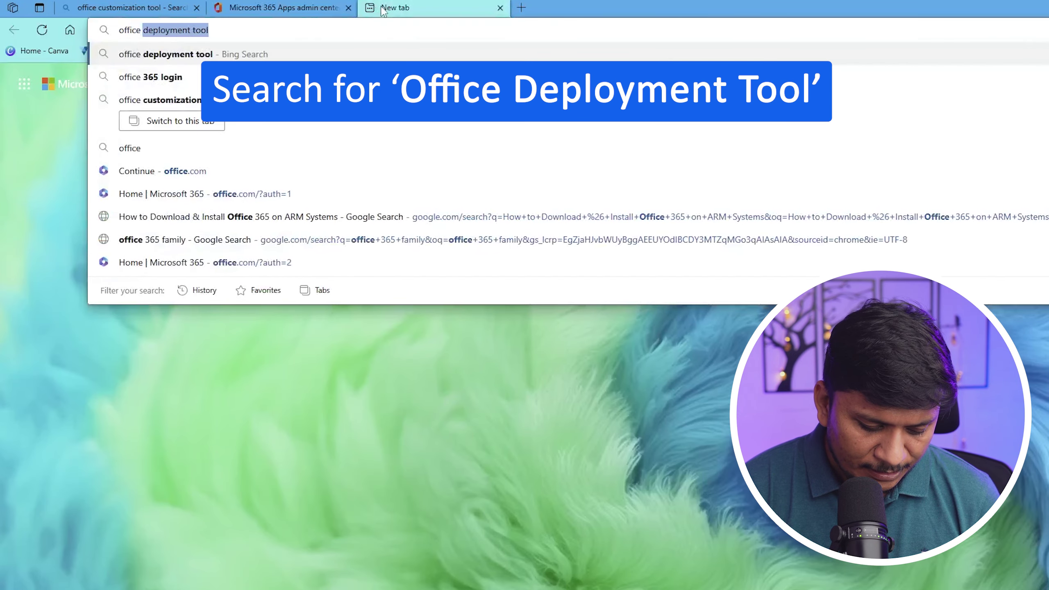
{"action": "type", "text": "loyement "}
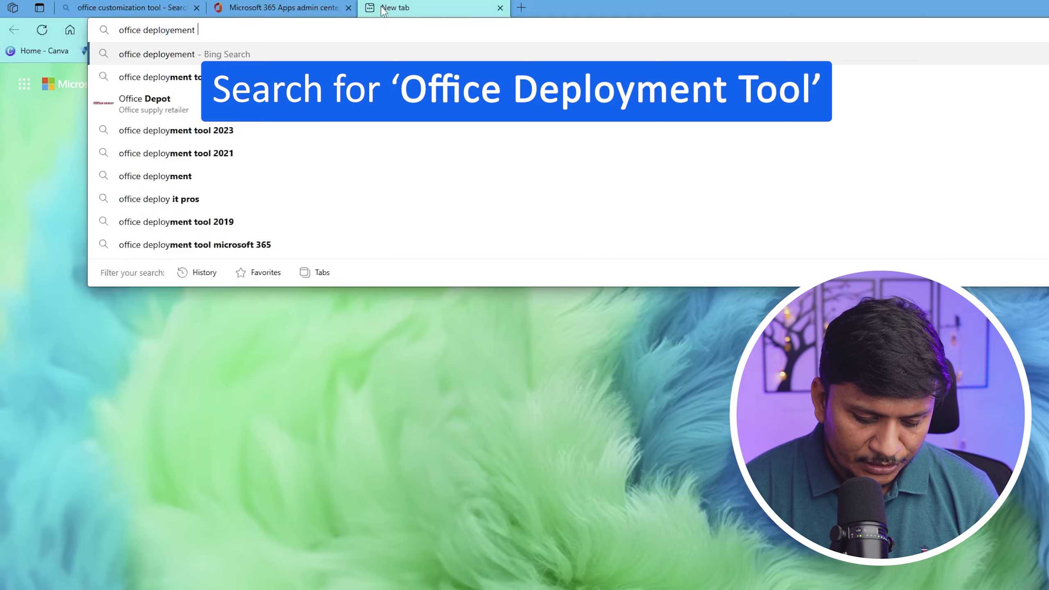
{"action": "type", "text": "tool"}
{"action": "key", "text": "Return"}
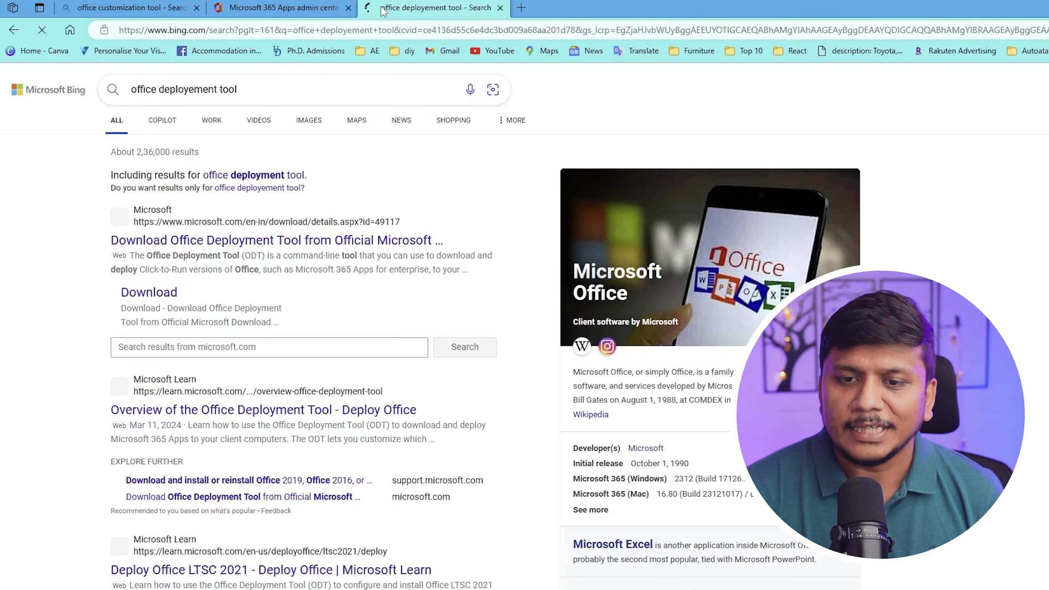
{"action": "left_click", "coordinate": [200, 278]}
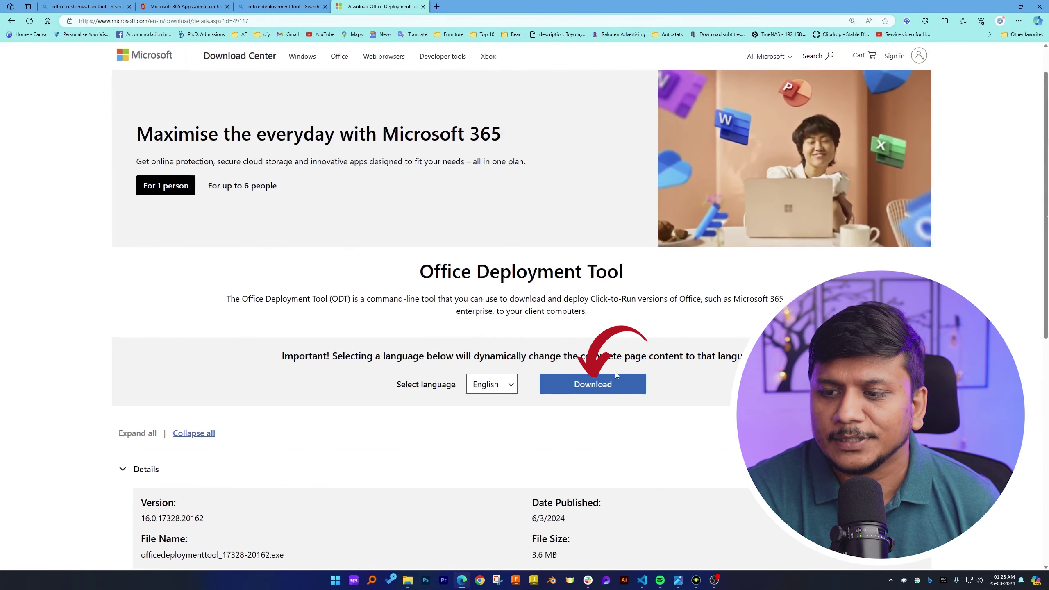
Download officedeploymenttool_17328-20162.exe, accept its license, and extract it into Desktop\Office.
{"action": "left_click", "coordinate": [617, 376]}
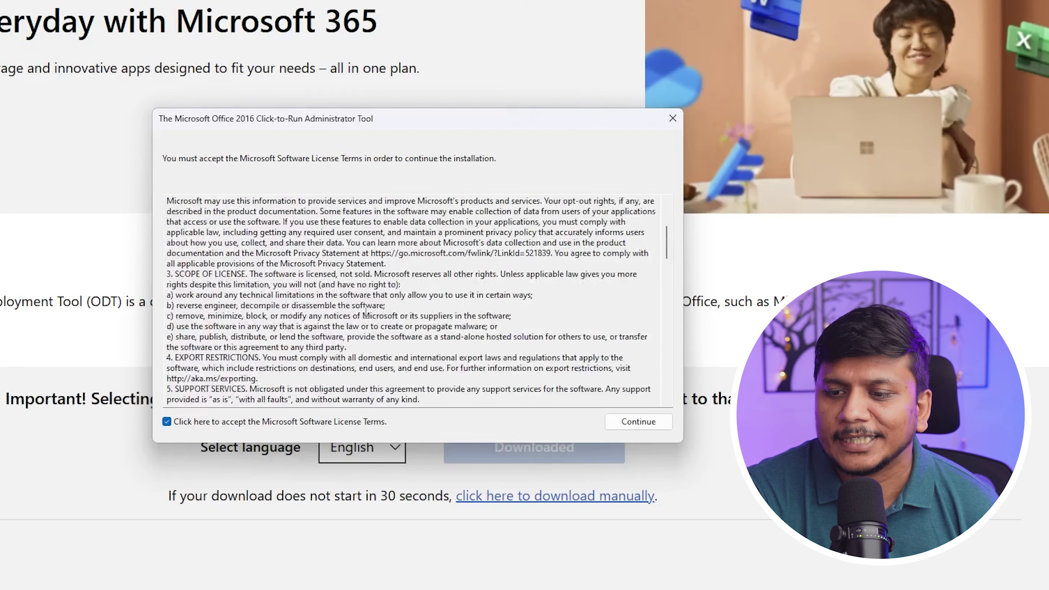
{"action": "scroll", "coordinate": [365, 312], "scroll_direction": "down", "scroll_amount": 3}
{"action": "left_click", "coordinate": [639, 422]}
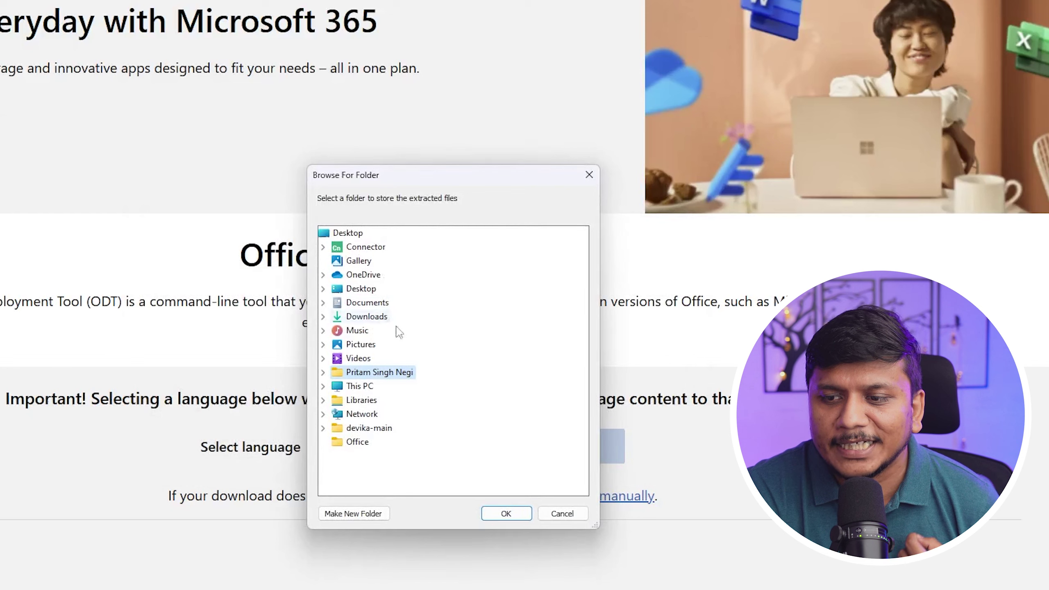
{"action": "left_click", "coordinate": [360, 289]}
{"action": "left_click", "coordinate": [323, 290]}
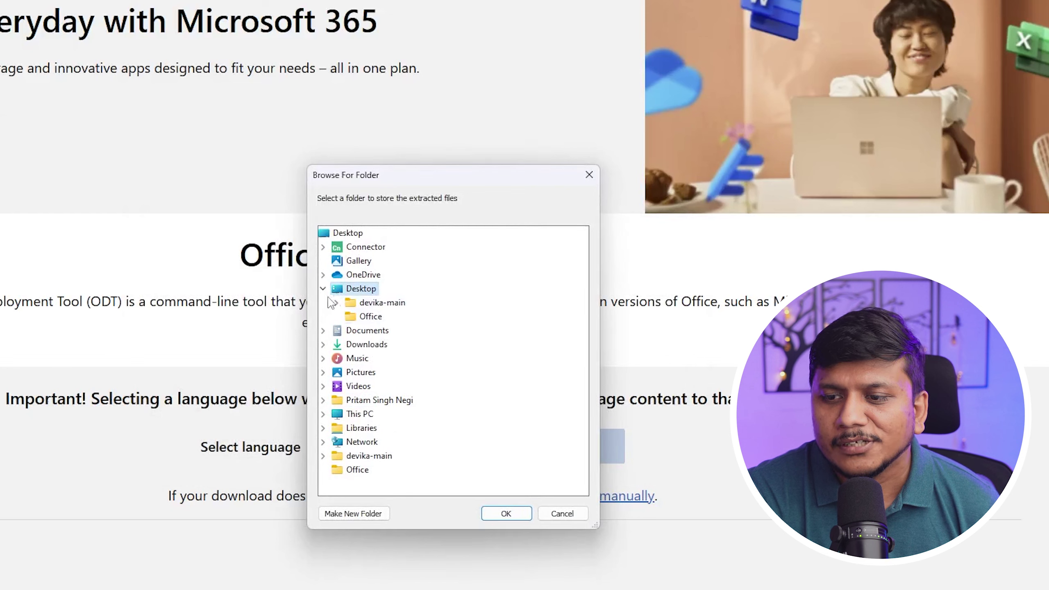
{"action": "left_click", "coordinate": [370, 317]}
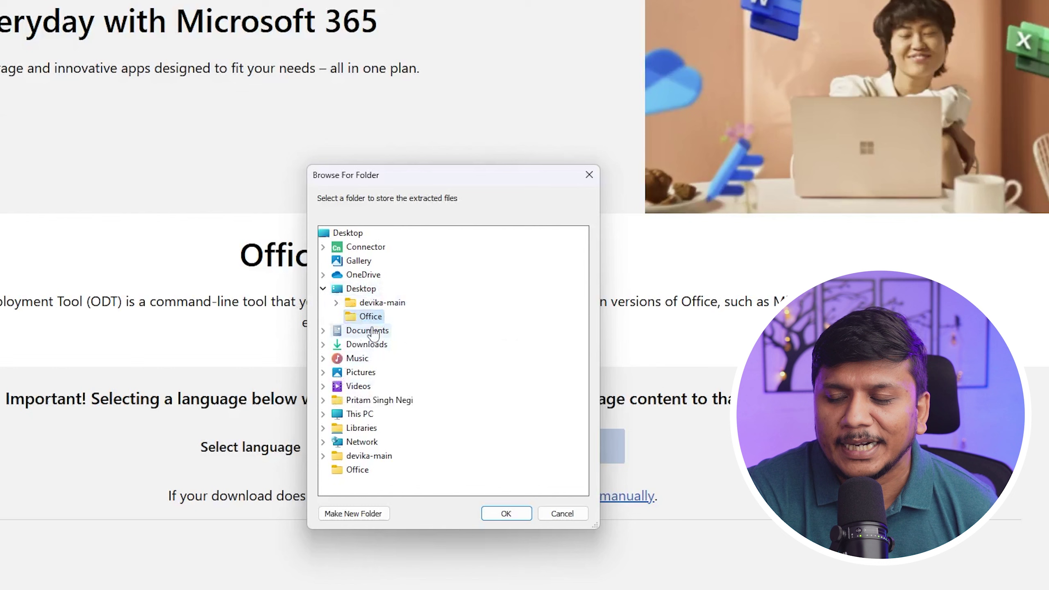
{"action": "left_click", "coordinate": [507, 513]}
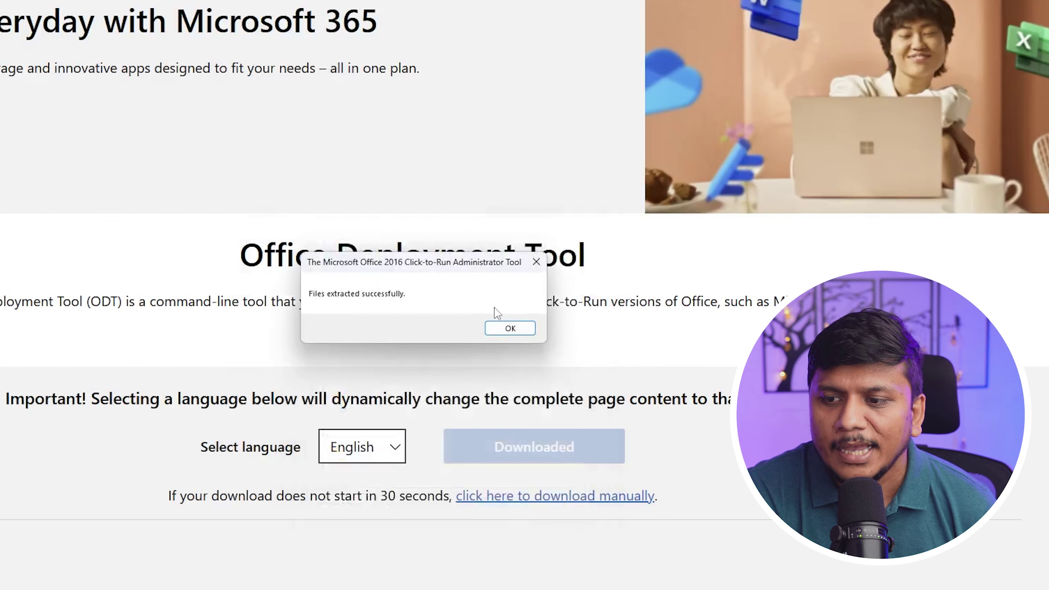
Delete the four sample configuration-Office*.xml files, keeping Configuration.xml and setup.exe.
{"action": "left_click", "coordinate": [511, 329]}
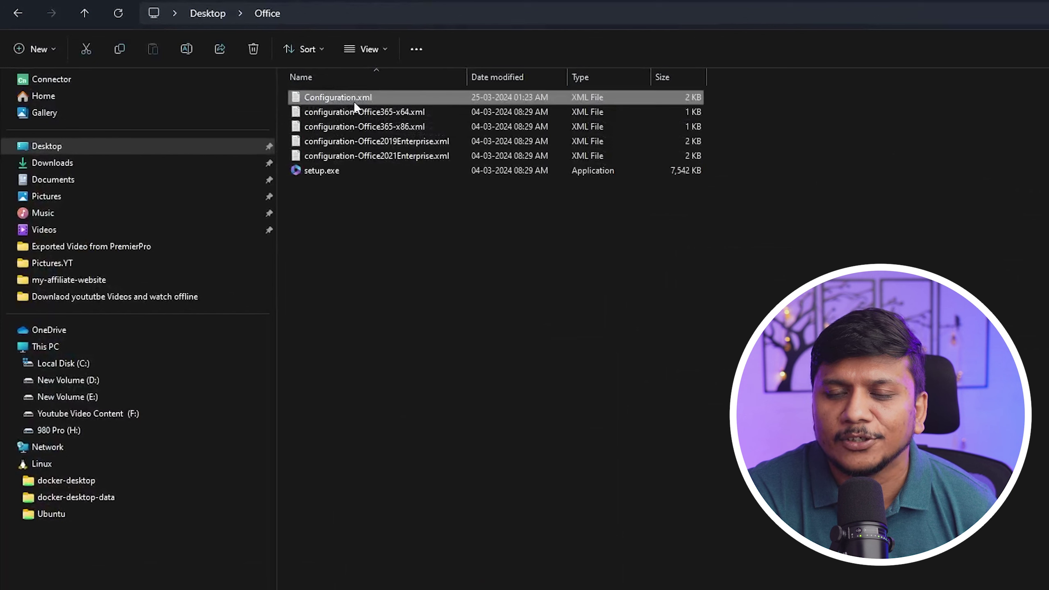
{"action": "left_click_drag", "start_coordinate": [418, 242], "coordinate": [395, 108]}
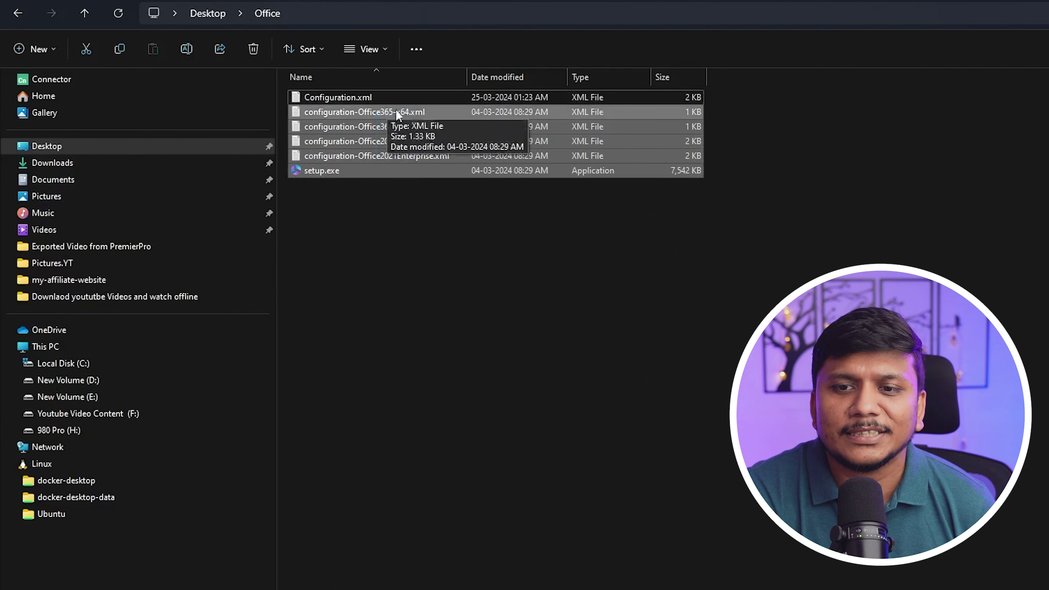
{"action": "left_click_drag", "start_coordinate": [740, 149], "coordinate": [441, 107]}
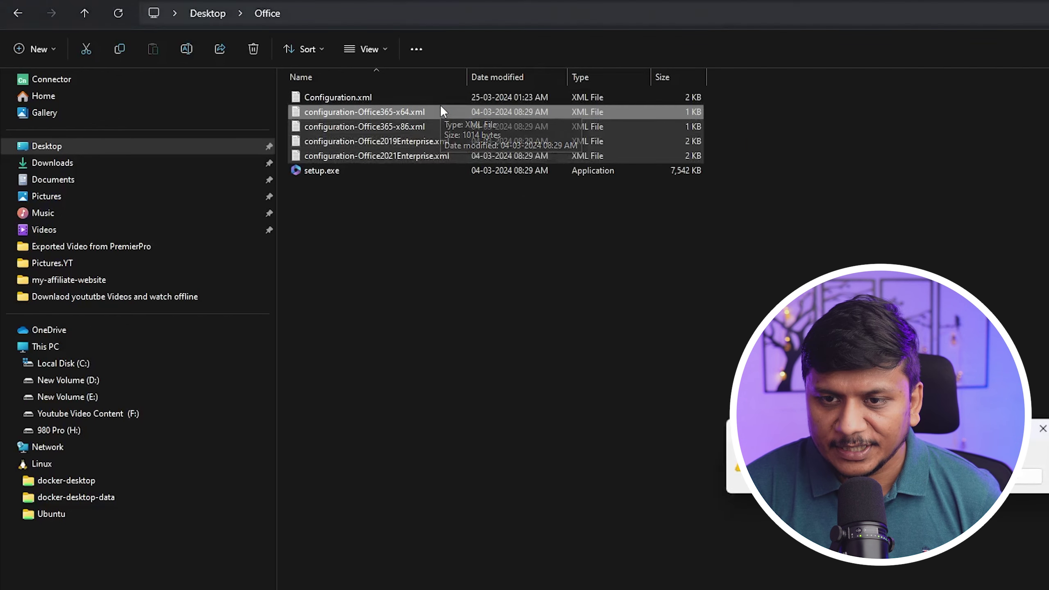
{"action": "key", "text": "Delete"}
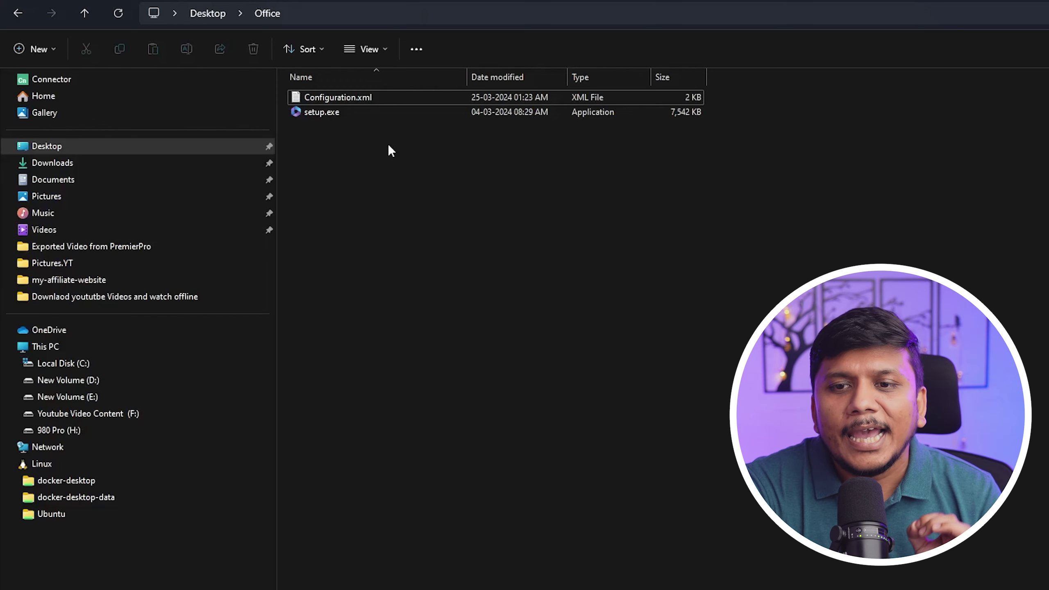
{"action": "left_click", "coordinate": [380, 99]}
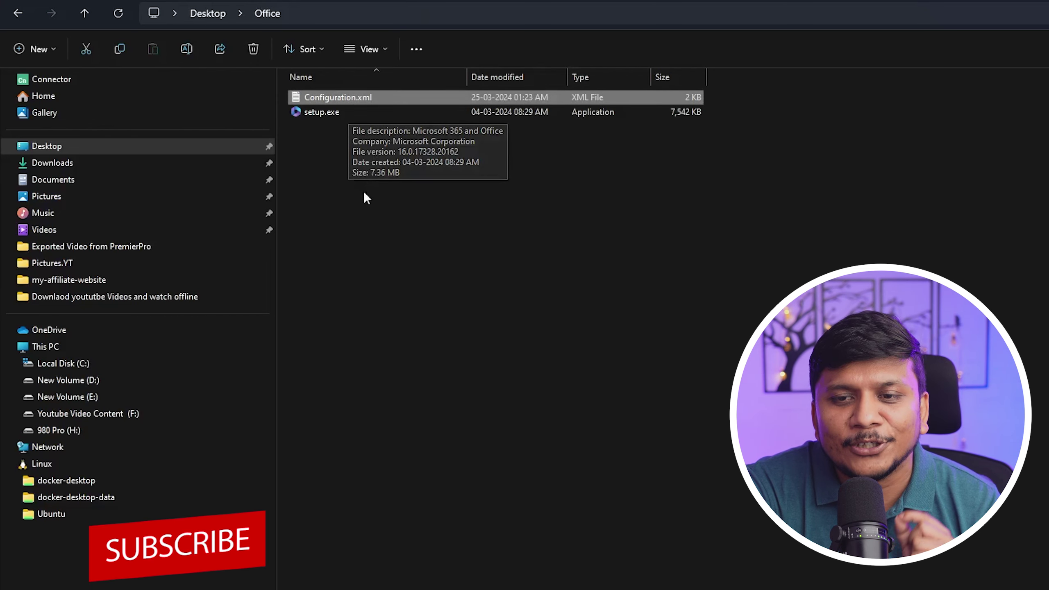
{"action": "left_click", "coordinate": [369, 256]}
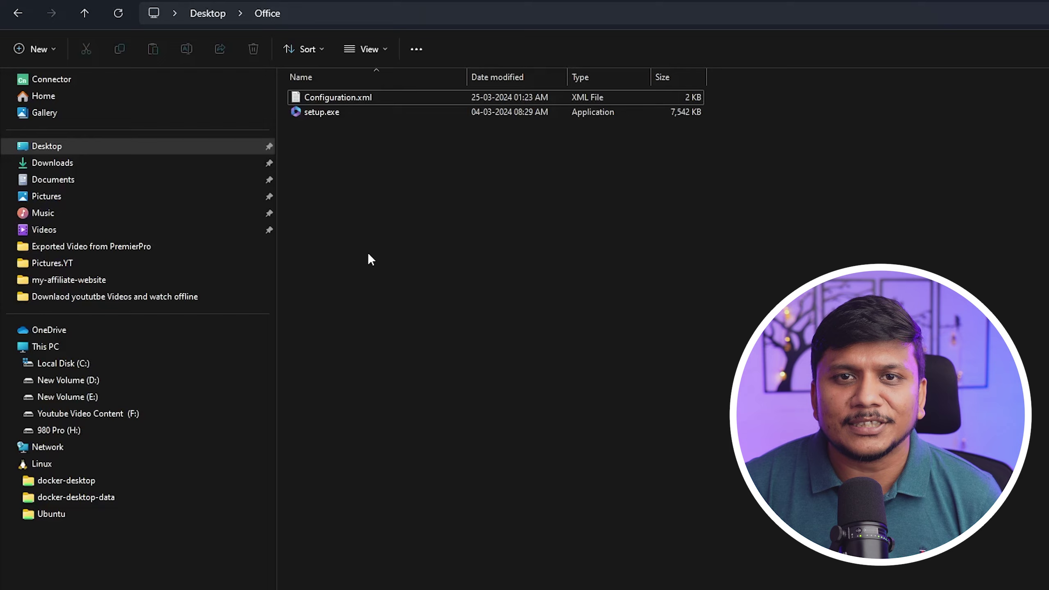
Launch Command Prompt as administrator from a Start search for 'cm' and reposition it.
{"action": "key", "text": "super+d"}
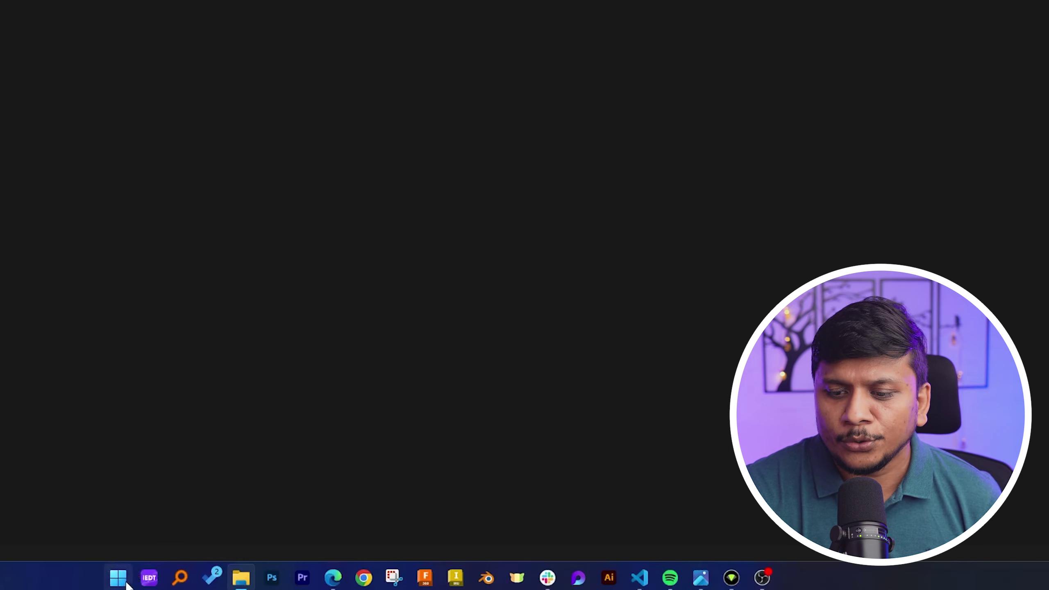
{"action": "left_click", "coordinate": [118, 578]}
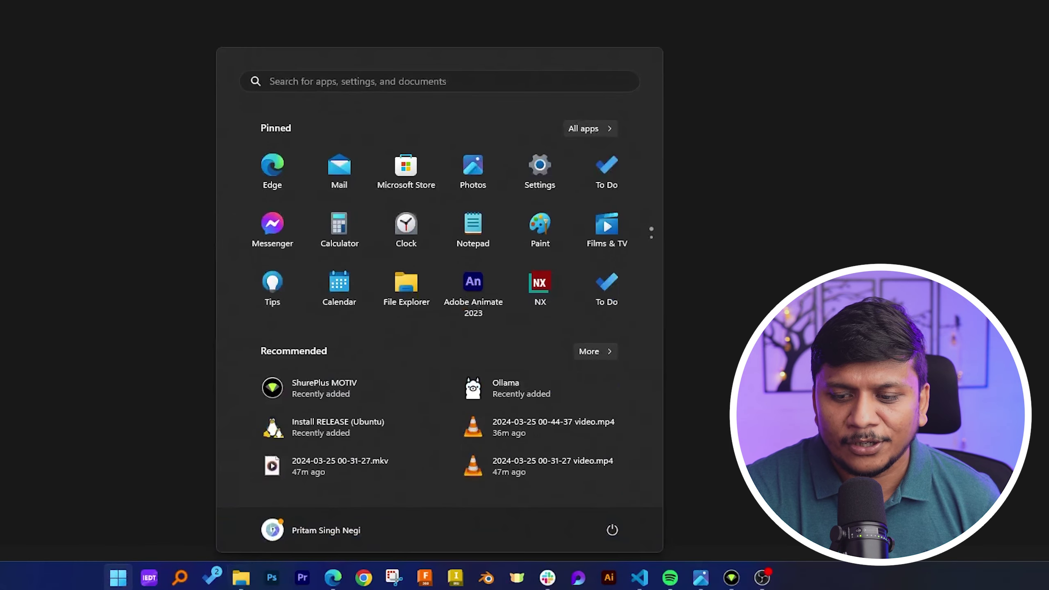
{"action": "type", "text": "cm"}
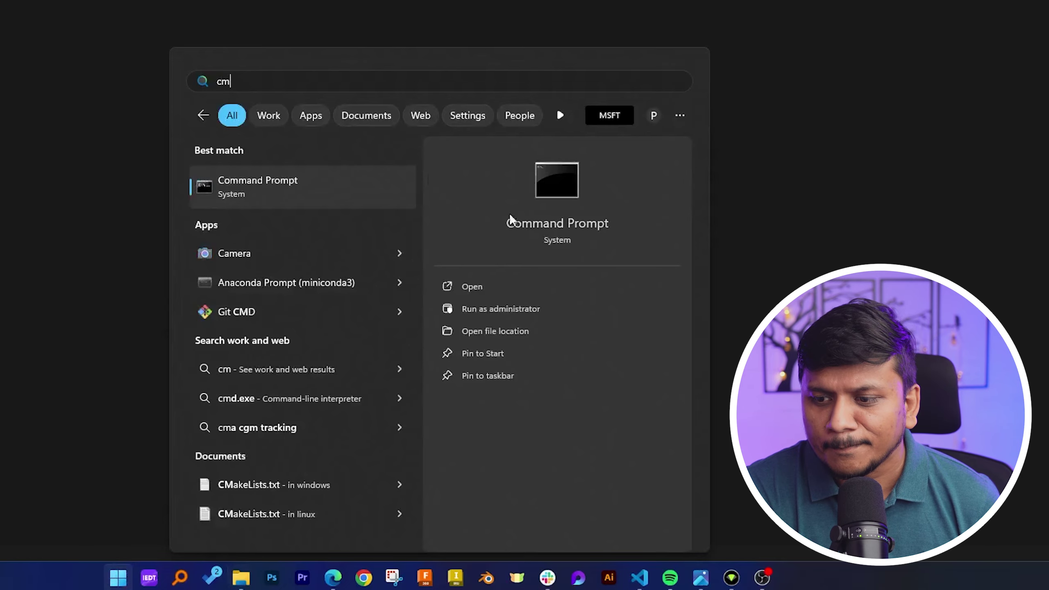
{"action": "left_click", "coordinate": [542, 308]}
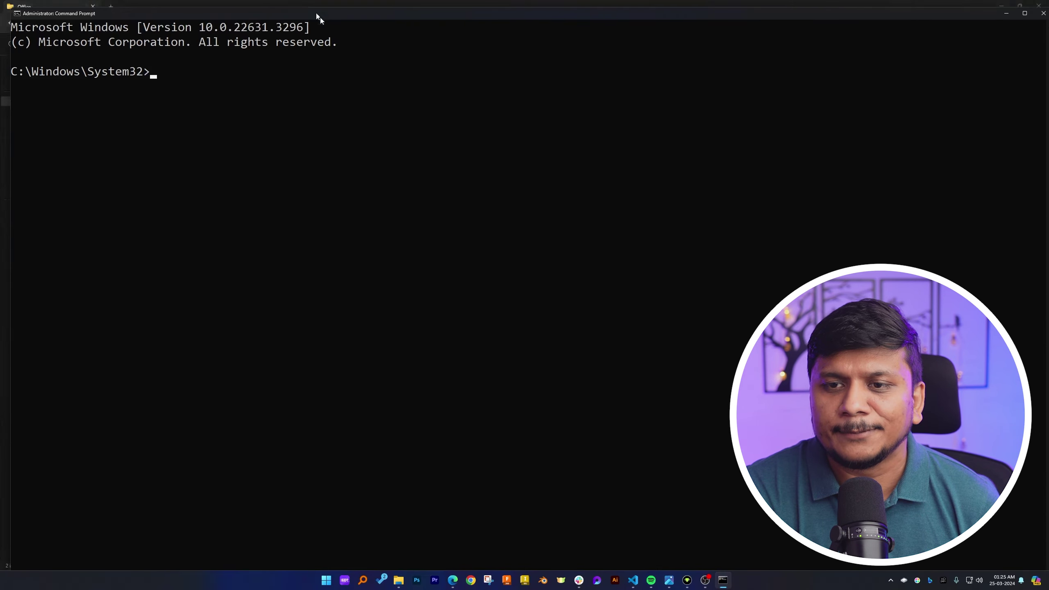
{"action": "left_click_drag", "start_coordinate": [316, 13], "coordinate": [561, 184]}
{"action": "left_click", "coordinate": [475, 260]}
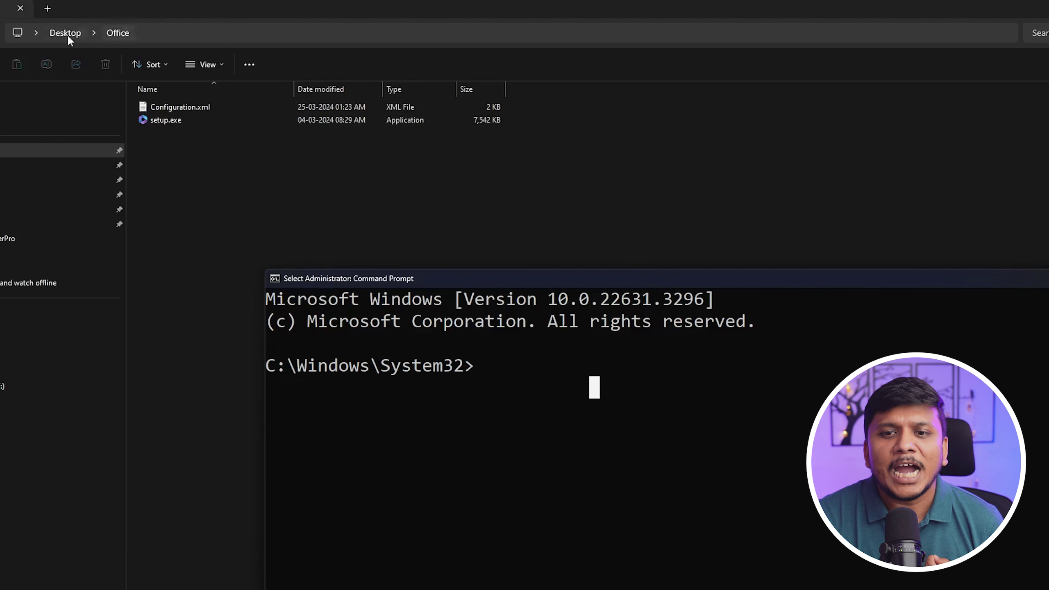
Change into the Desktop\Office folder with cd and the path copied from Explorer.
{"action": "left_click", "coordinate": [162, 33]}
{"action": "key", "text": "ctrl+c"}
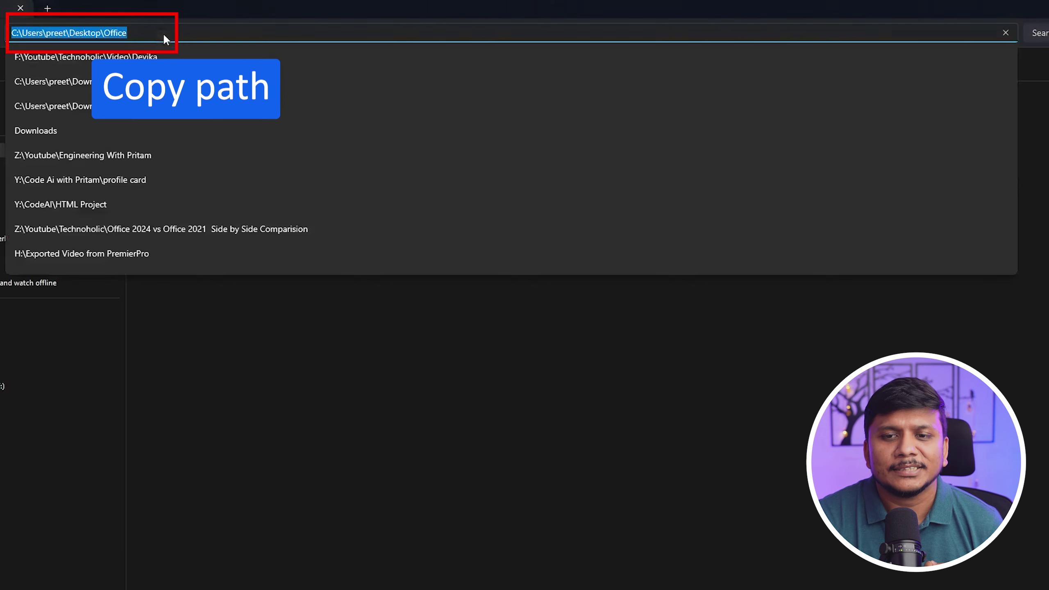
{"action": "right_click", "coordinate": [94, 39]}
{"action": "left_click", "coordinate": [129, 75]}
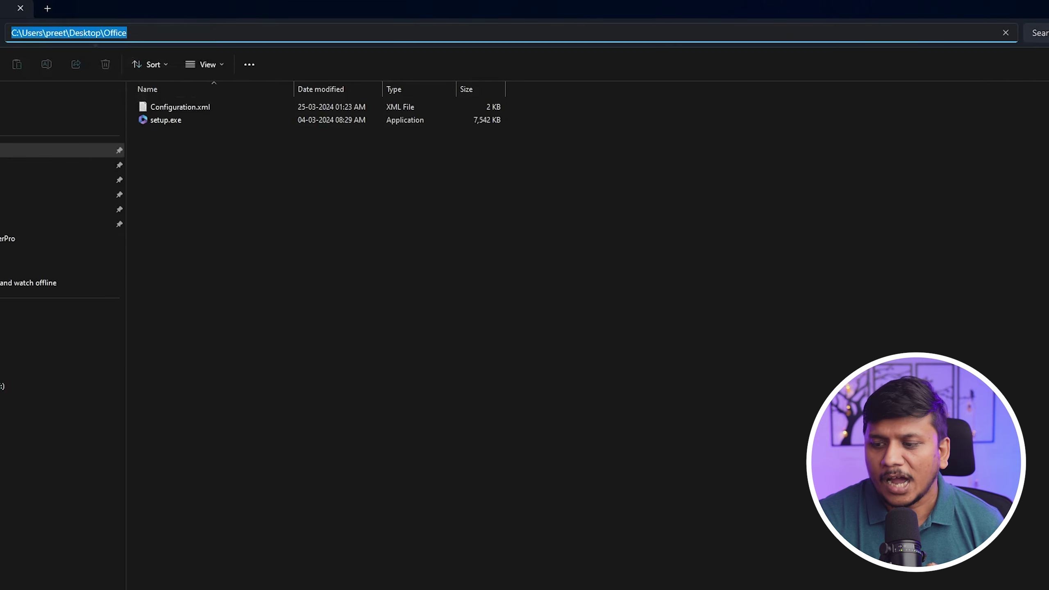
{"action": "key", "text": "alt+Tab"}
{"action": "left_click", "coordinate": [594, 344]}
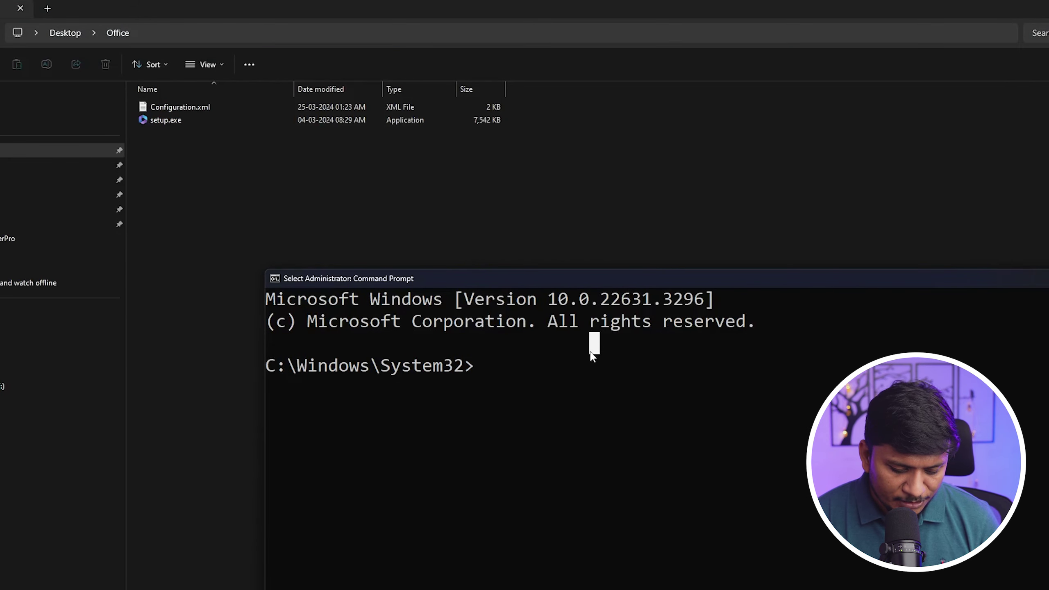
{"action": "type", "text": "cd"}
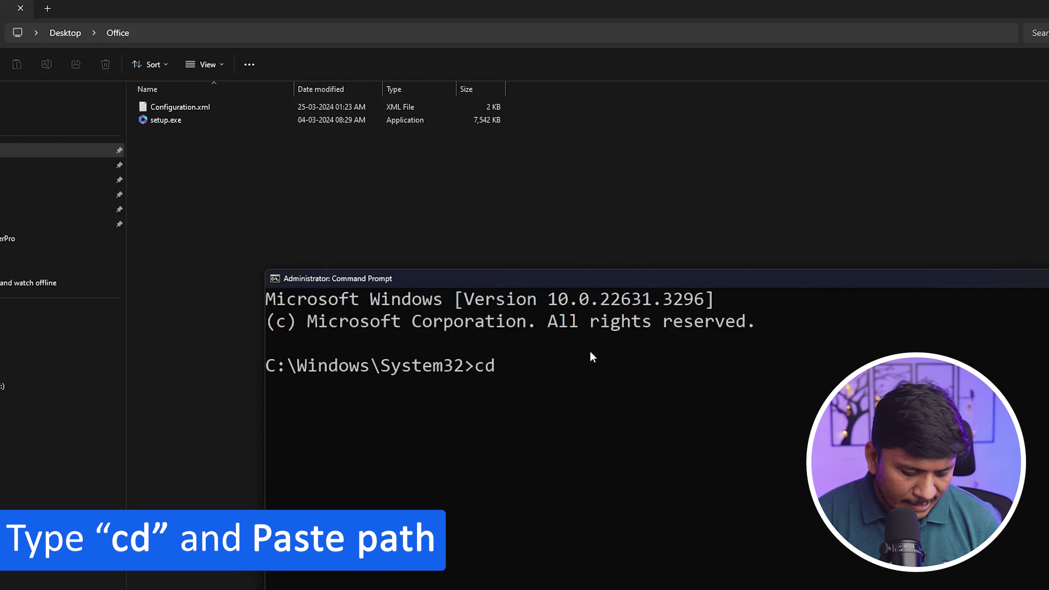
{"action": "key", "text": "ctrl+v"}
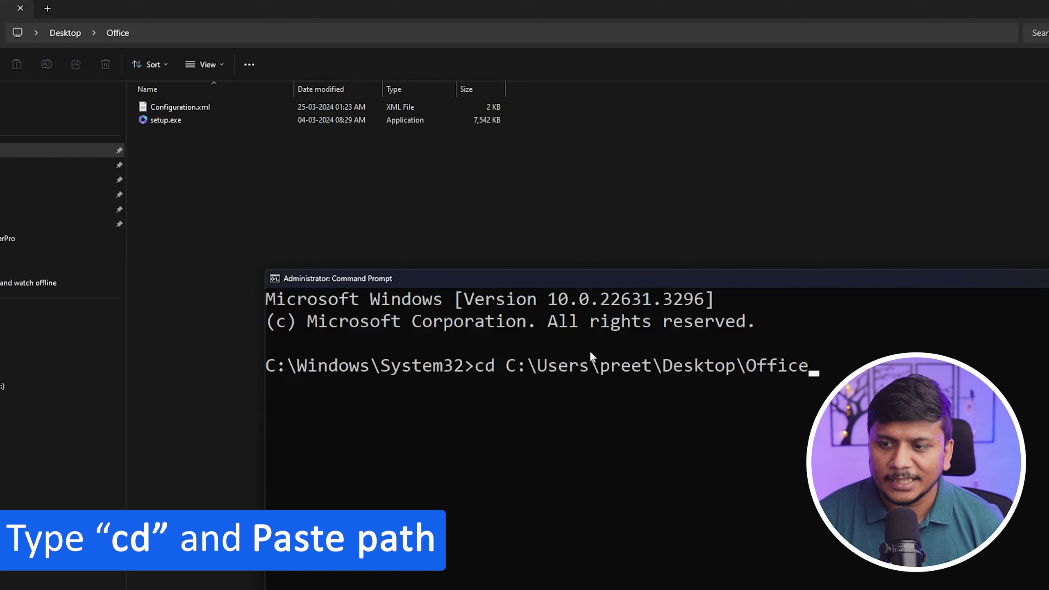
{"action": "key", "text": "Return"}
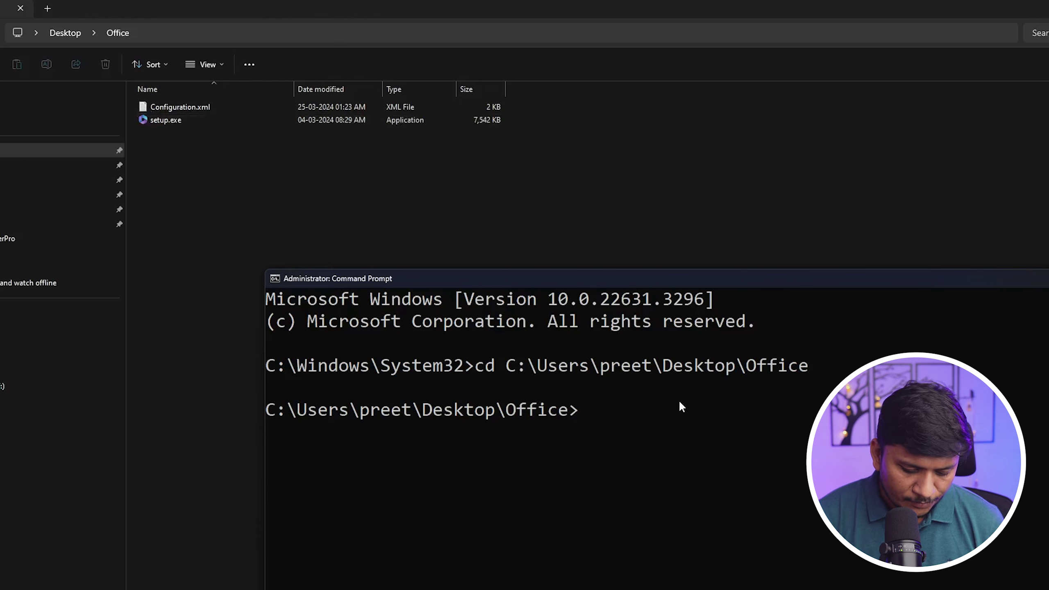
Run dir to confirm Configuration.xml and setup.exe are in the Office folder.
{"action": "type", "text": "dir"}
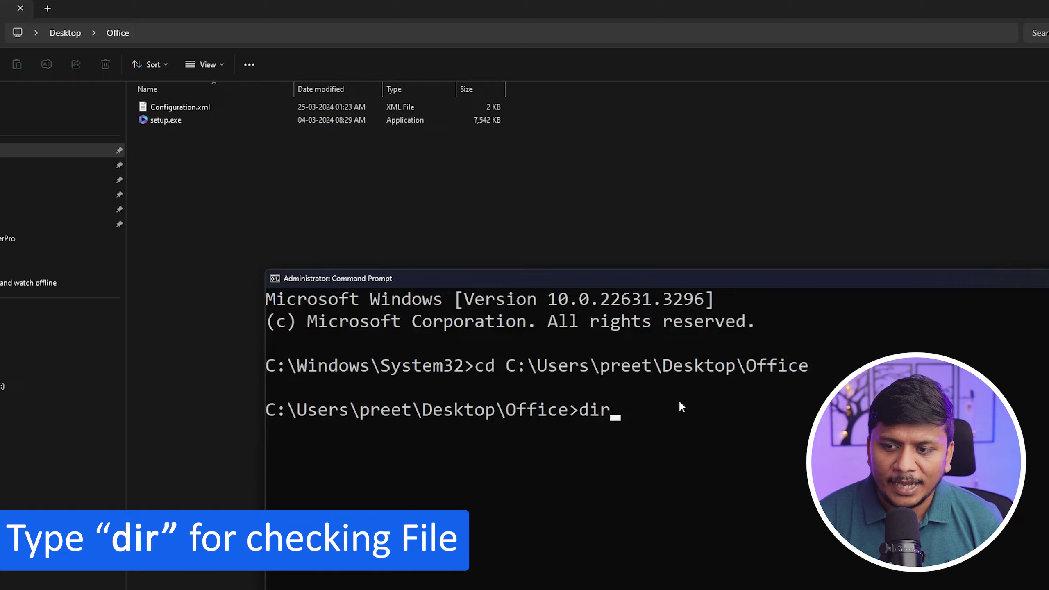
{"action": "key", "text": "Return"}
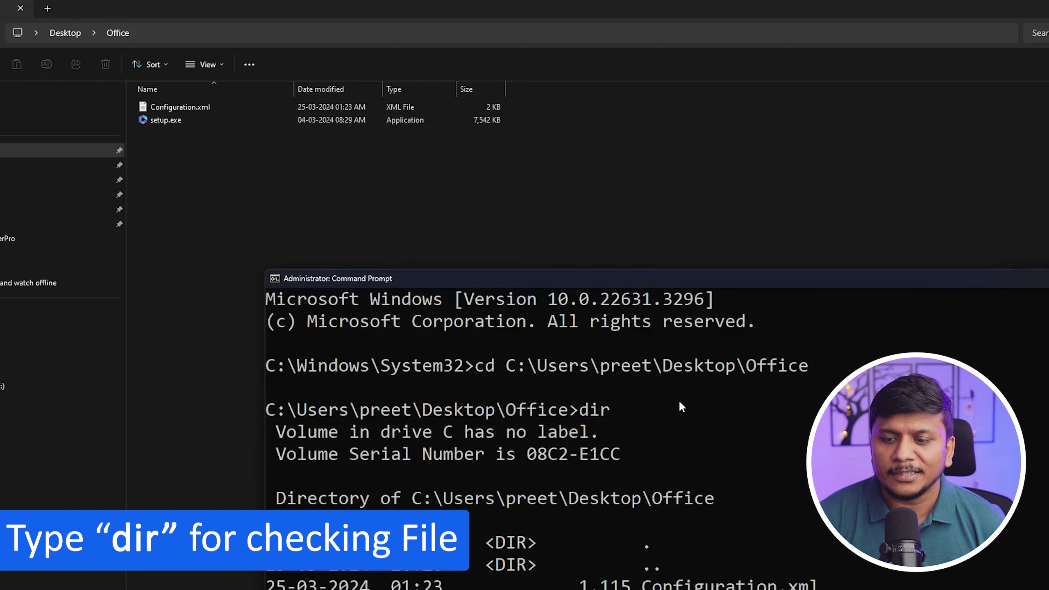
{"action": "left_click", "coordinate": [644, 586]}
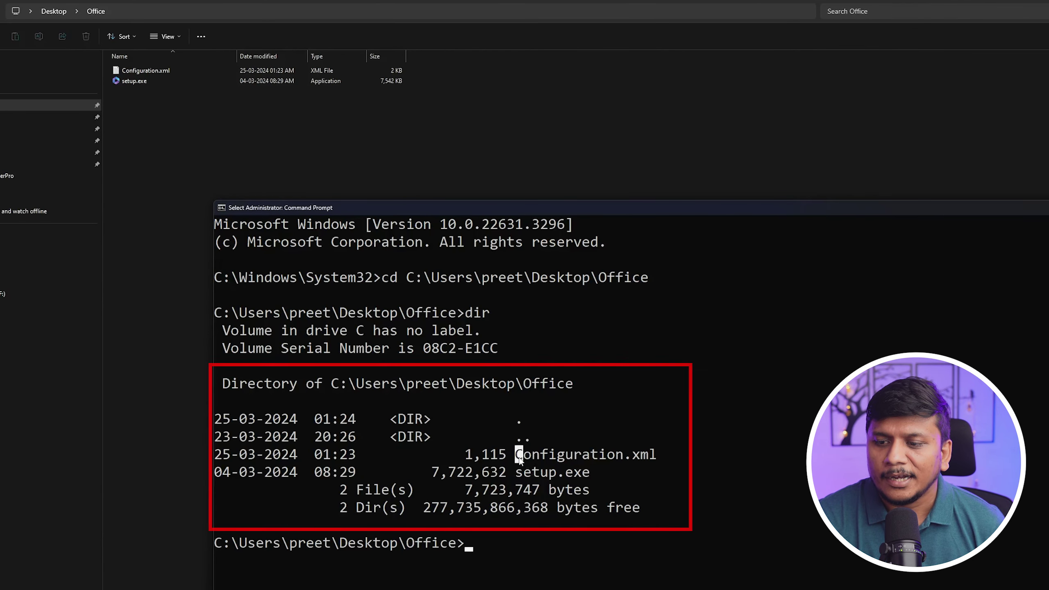
{"action": "left_click_drag", "start_coordinate": [519, 458], "coordinate": [662, 460]}
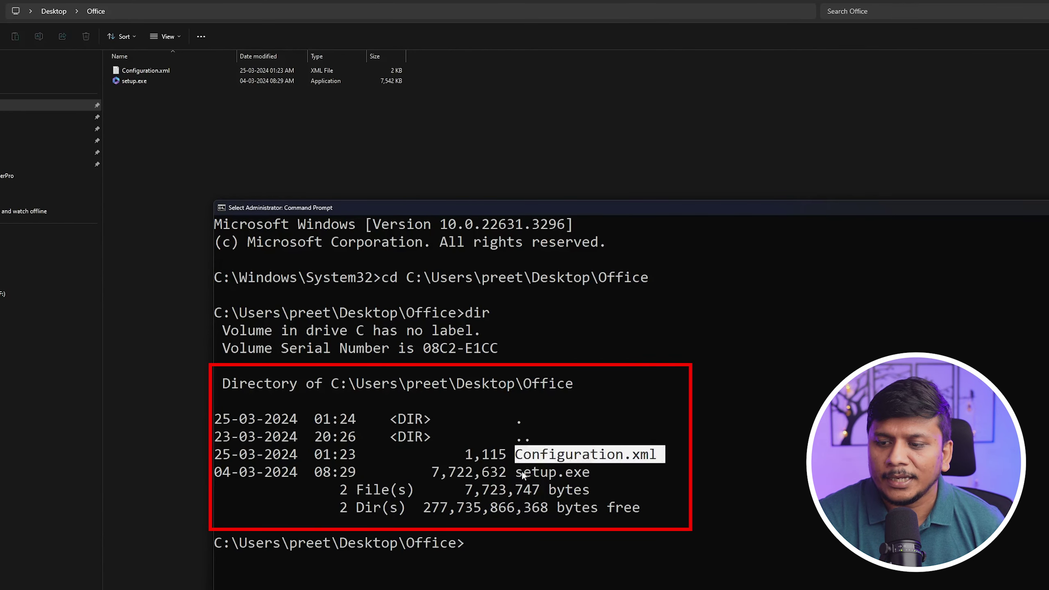
{"action": "left_click_drag", "start_coordinate": [517, 472], "coordinate": [609, 468]}
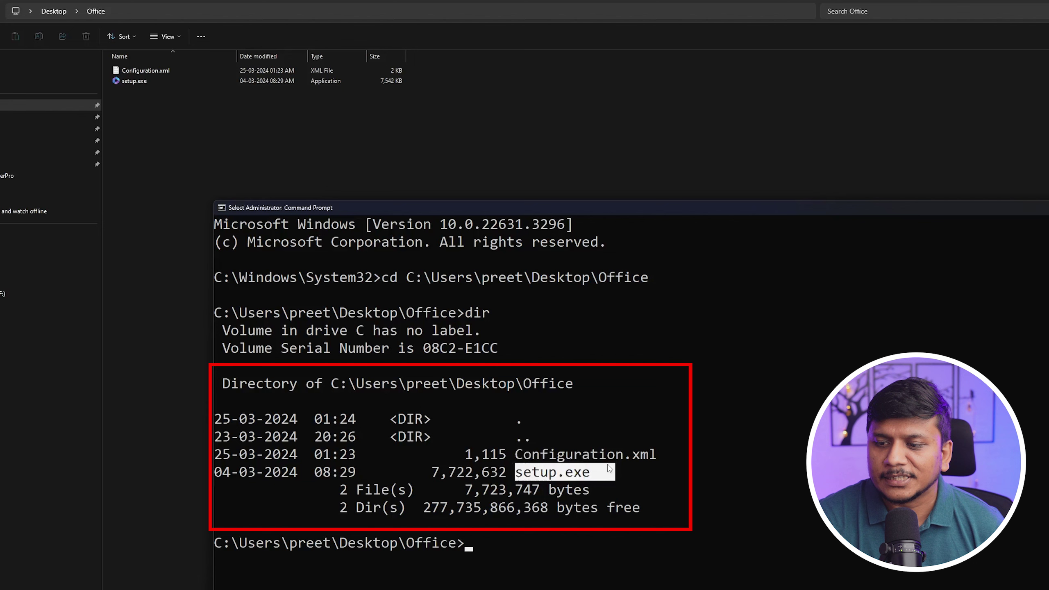
{"action": "left_click", "coordinate": [552, 542]}
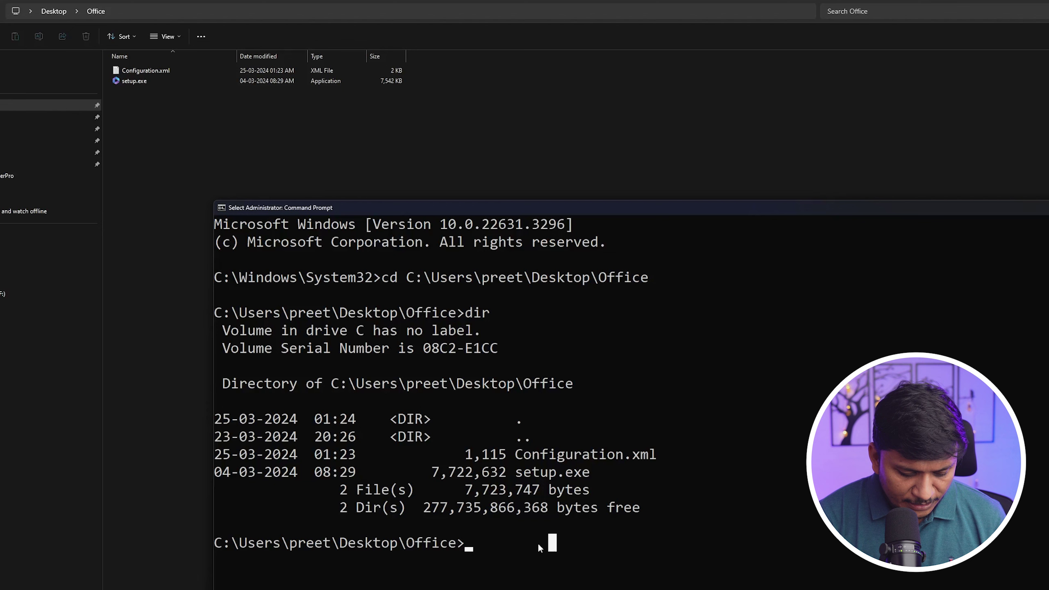
Type setup /download configuration.xml at the prompt and review it with the arrow keys.
{"action": "type", "text": "se"}
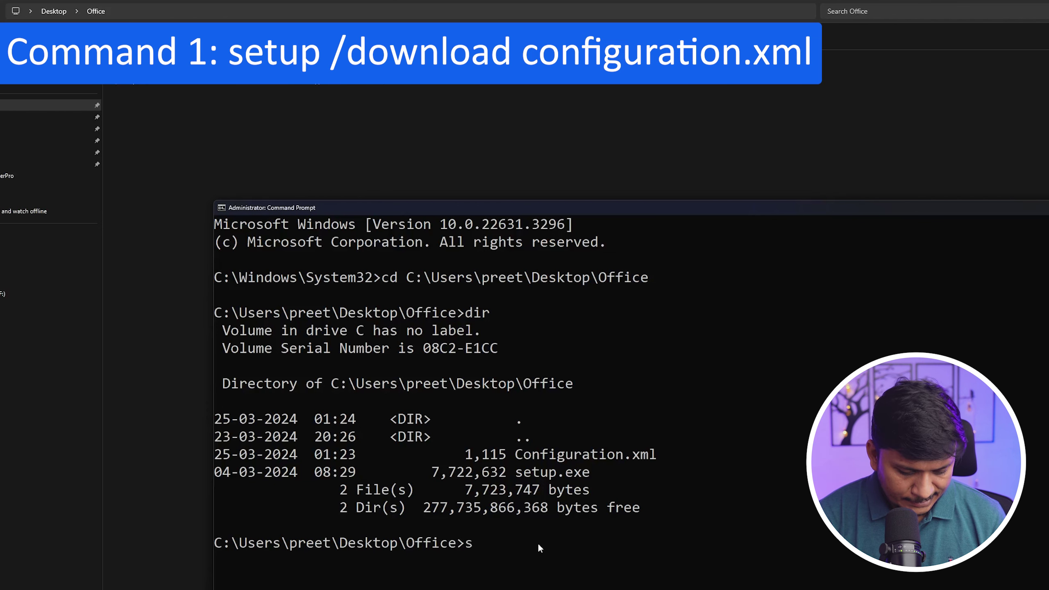
{"action": "type", "text": "tup"}
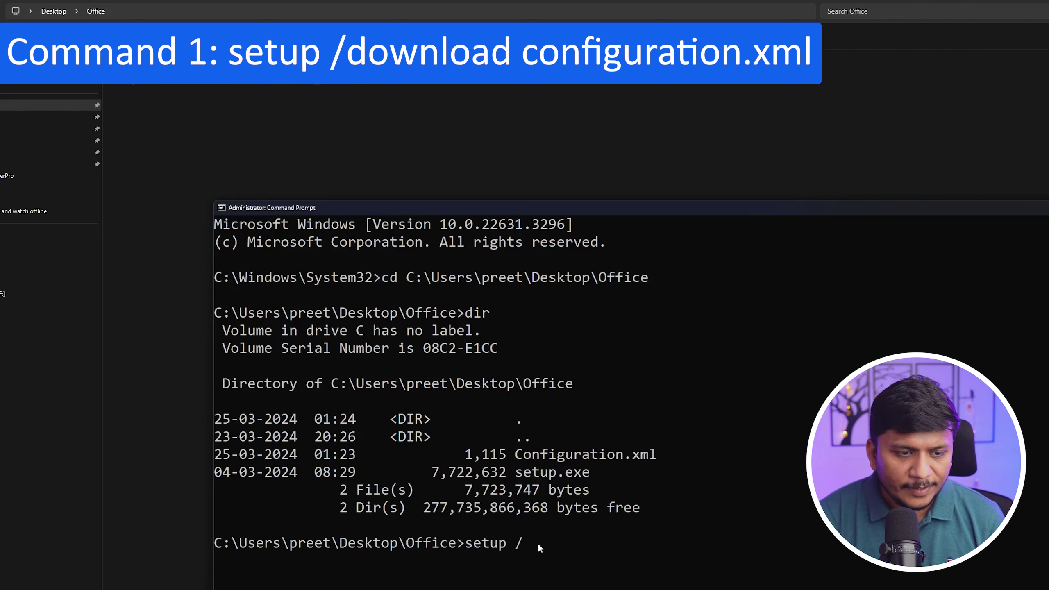
{"action": "type", "text": "/downloa"}
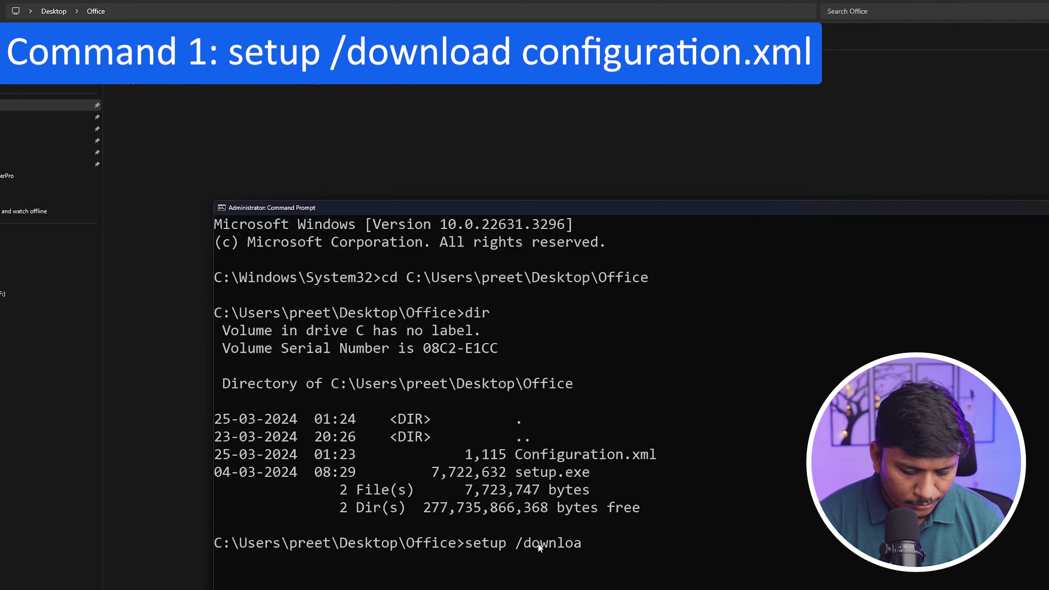
{"action": "type", "text": "d con"}
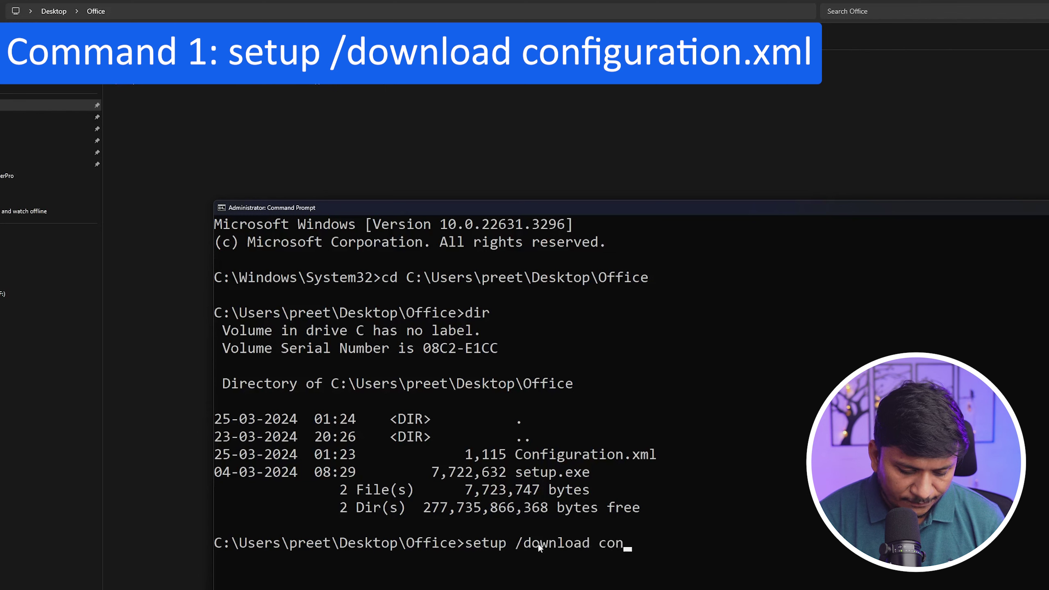
{"action": "type", "text": "figuratio"}
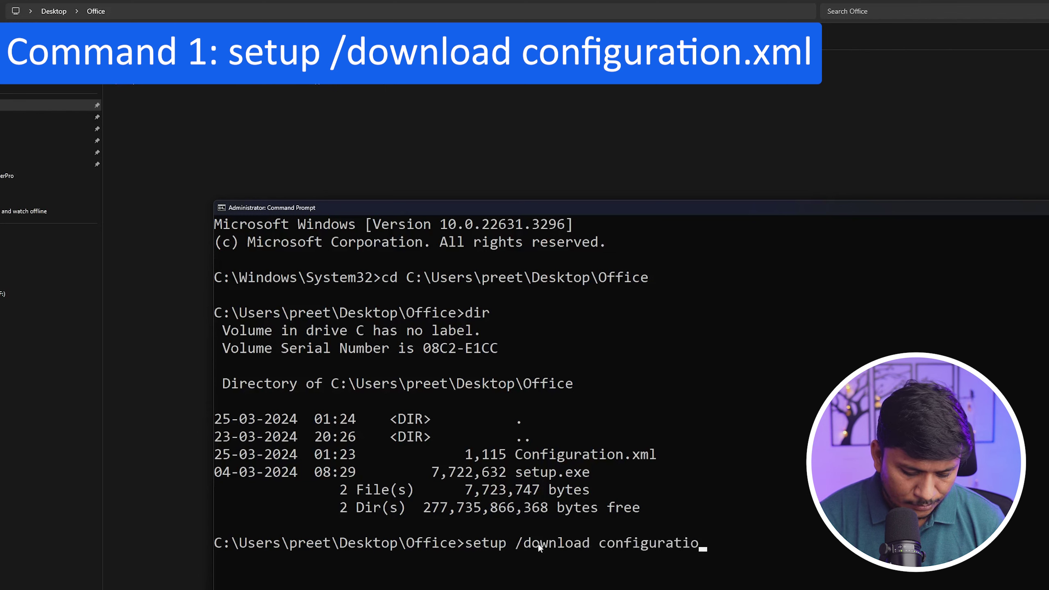
{"action": "type", "text": "n.xml"}
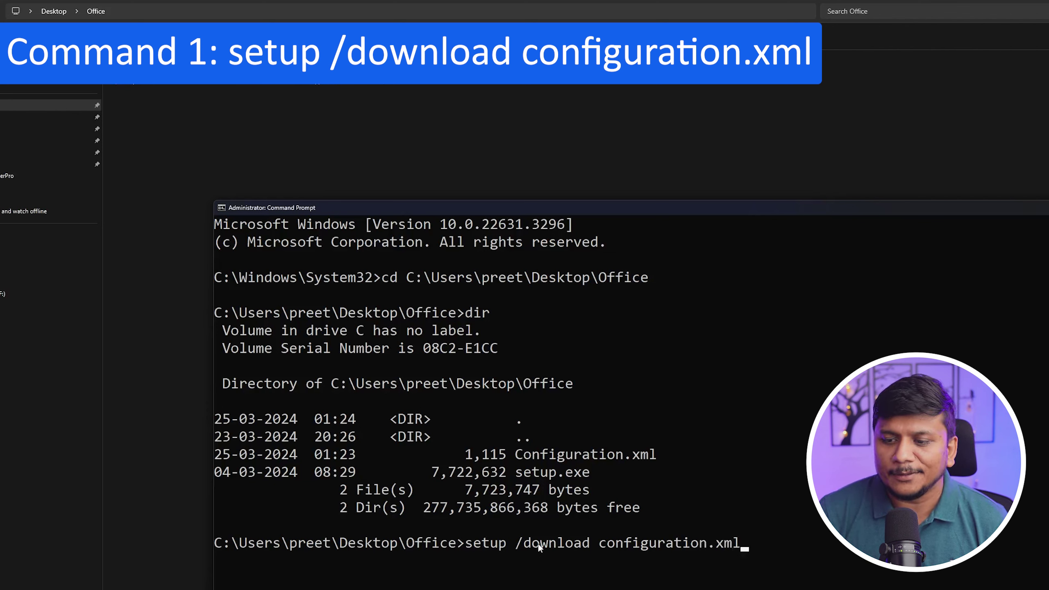
{"action": "key", "text": "Left"}
{"action": "key", "text": "Left"}
{"action": "key", "text": "Left"}
{"action": "key", "text": "Left"}
{"action": "key", "text": "Left"}
{"action": "key", "text": "Left"}
{"action": "key", "text": "Left"}
{"action": "key", "text": "Left"}
{"action": "key", "text": "Left"}
{"action": "key", "text": "Left"}
{"action": "key", "text": "Left"}
{"action": "key", "text": "Left"}
{"action": "key", "text": "Left"}
{"action": "key", "text": "Left"}
{"action": "key", "text": "Left"}
{"action": "key", "text": "Left"}
{"action": "key", "text": "Left"}
{"action": "key", "text": "Left"}
{"action": "key", "text": "Left"}
{"action": "key", "text": "Left"}
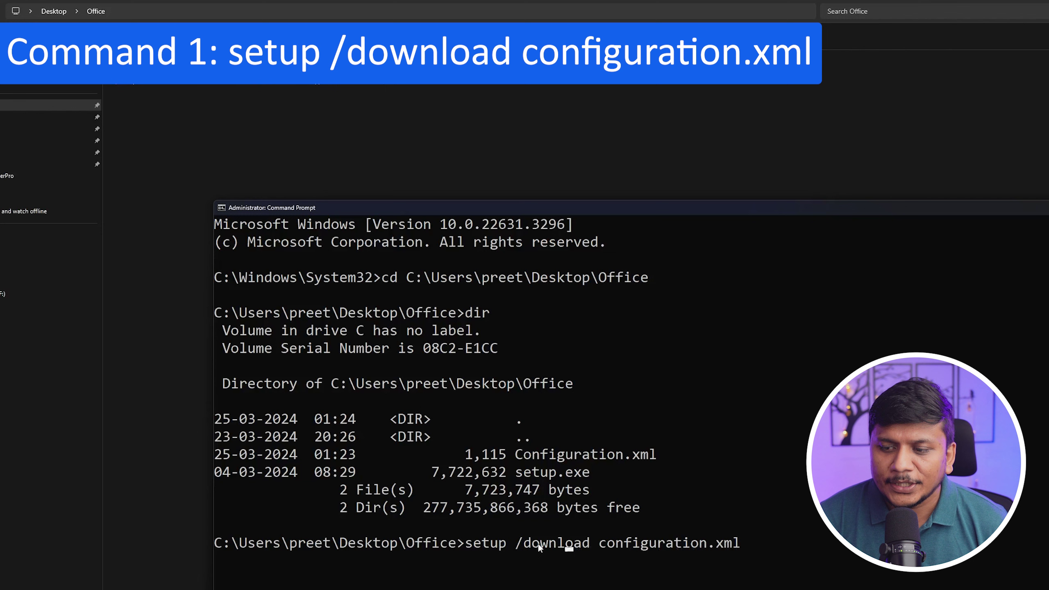
{"action": "key", "text": "Right"}
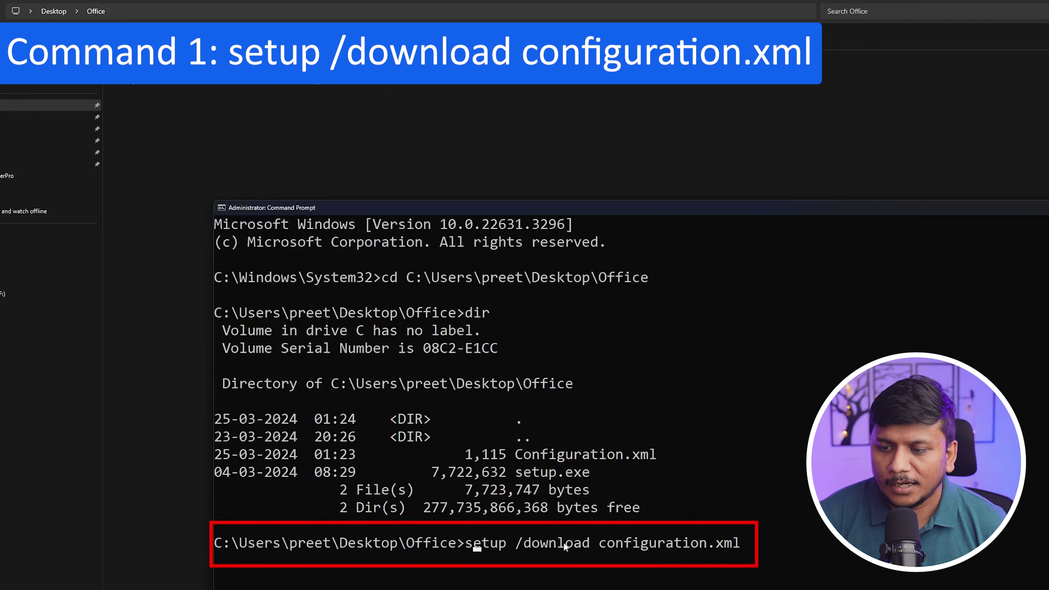
{"action": "key", "text": "Right"}
{"action": "key", "text": "Right"}
{"action": "key", "text": "Right"}
{"action": "key", "text": "Right"}
{"action": "key", "text": "Right"}
{"action": "key", "text": "Right"}
{"action": "key", "text": "Right"}
{"action": "key", "text": "Right"}
{"action": "key", "text": "Right"}
{"action": "key", "text": "Right"}
{"action": "key", "text": "Right"}
{"action": "key", "text": "Right"}
{"action": "key", "text": "Right"}
{"action": "key", "text": "Right"}
{"action": "key", "text": "Right"}
{"action": "key", "text": "Right"}
{"action": "key", "text": "Right"}
{"action": "key", "text": "Right"}
{"action": "key", "text": "Right"}
{"action": "key", "text": "Right"}
{"action": "key", "text": "Right"}
{"action": "key", "text": "Right"}
{"action": "key", "text": "Right"}
{"action": "key", "text": "Right"}
{"action": "key", "text": "Right"}
{"action": "key", "text": "Right"}
{"action": "key", "text": "Right"}
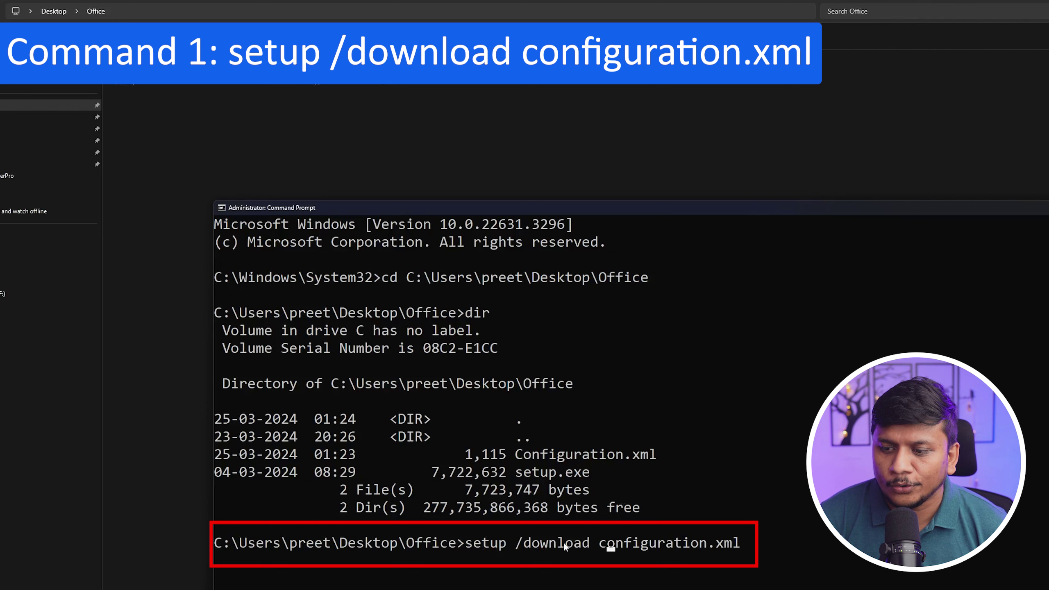
{"action": "key", "text": "Right"}
{"action": "key", "text": "Right"}
{"action": "key", "text": "Right"}
{"action": "key", "text": "Right"}
{"action": "key", "text": "Right"}
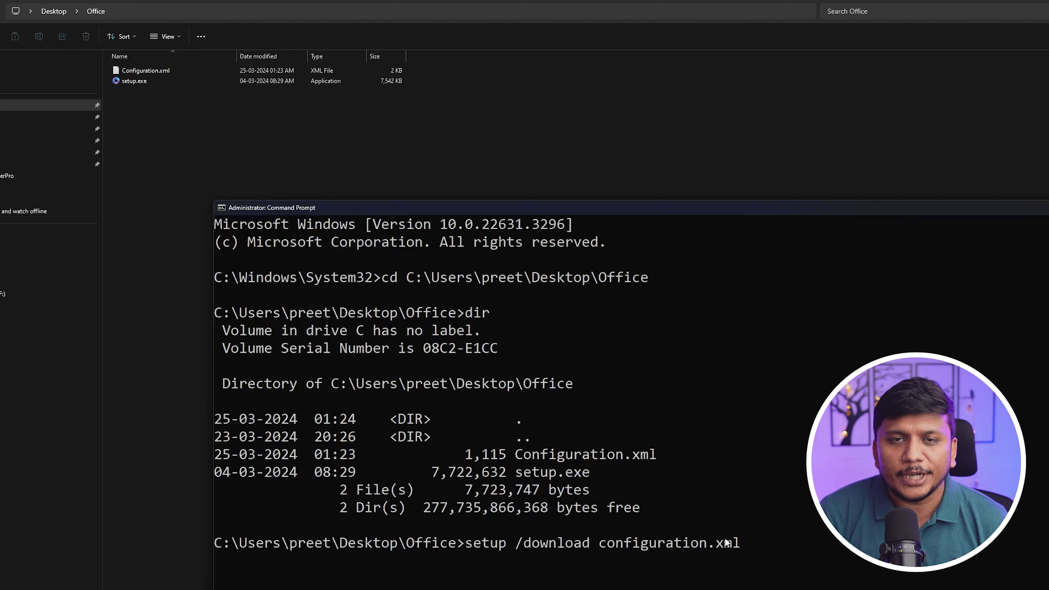
Run setup /download configuration.xml to fetch the Office installation files.
{"action": "key", "text": "Return"}
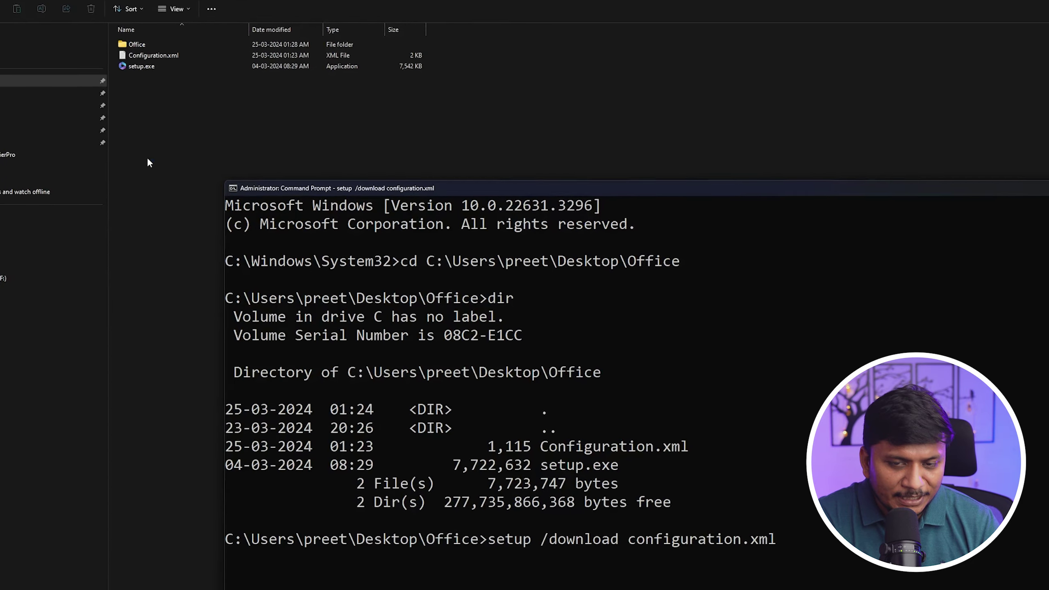
Monitor the download's Disk and Ethernet activity in Task Manager's Performance view.
{"action": "key", "text": "ctrl+shift+Escape"}
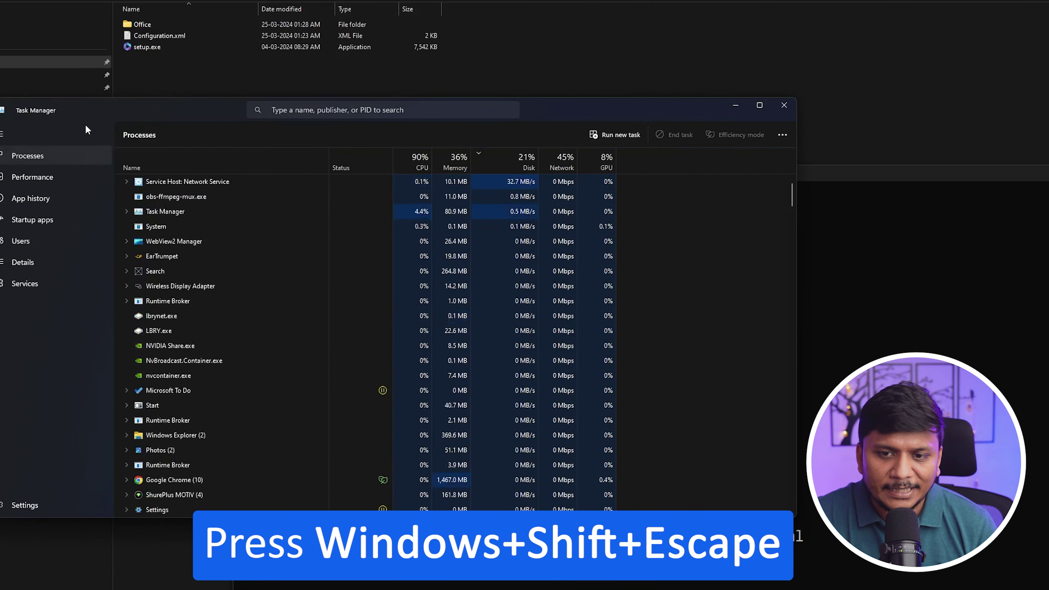
{"action": "left_click", "coordinate": [56, 178]}
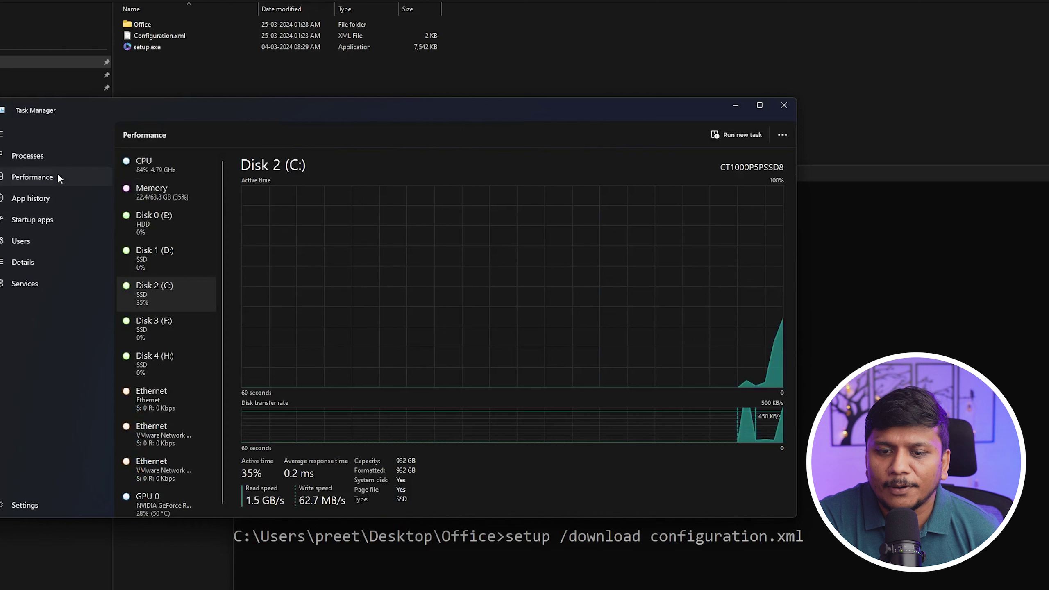
{"action": "left_click", "coordinate": [190, 407]}
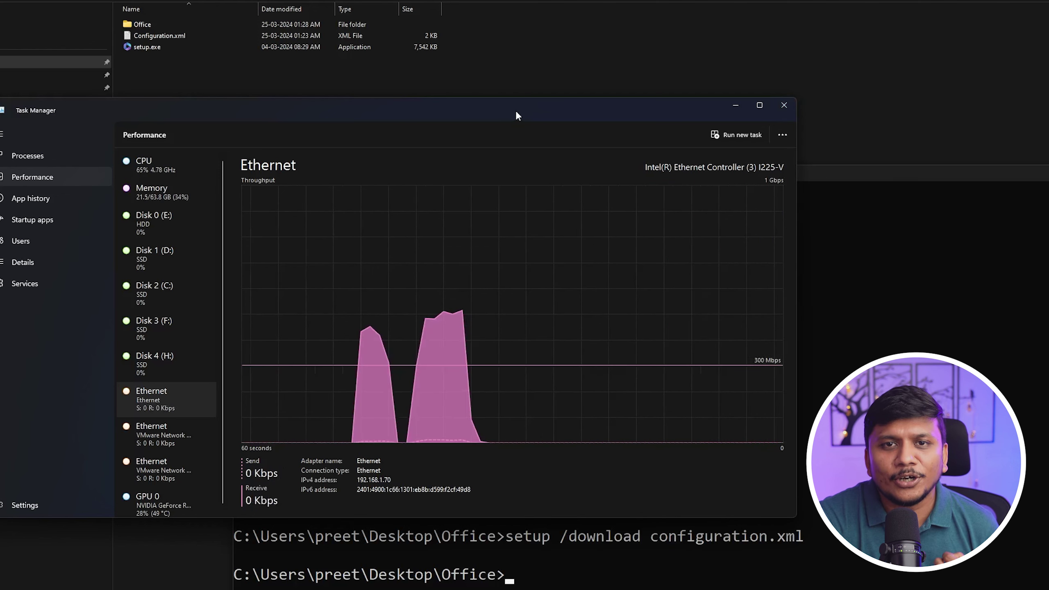
{"action": "left_click", "coordinate": [790, 105]}
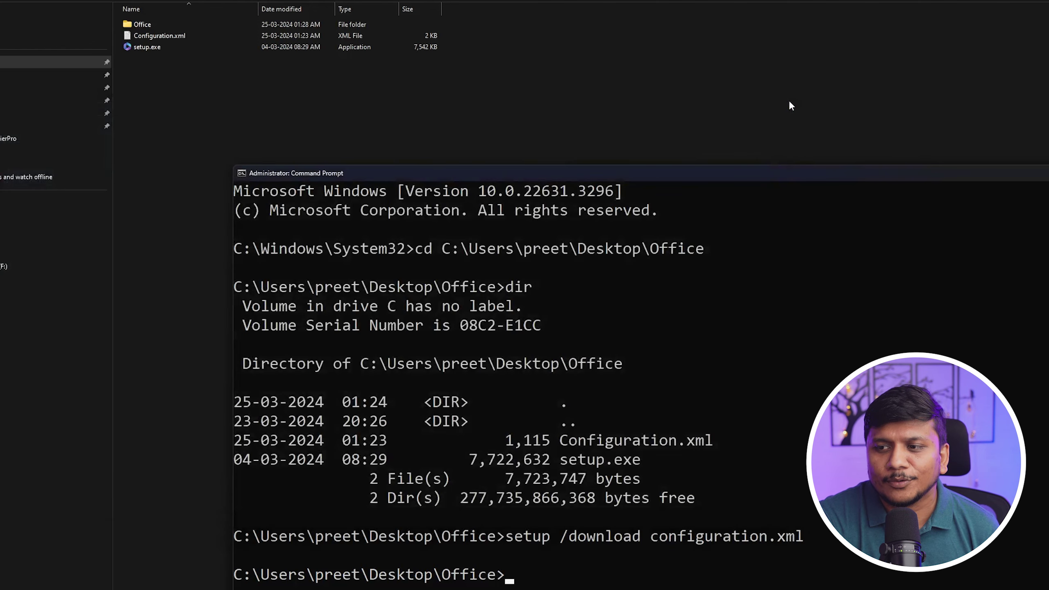
{"action": "left_click", "coordinate": [500, 83]}
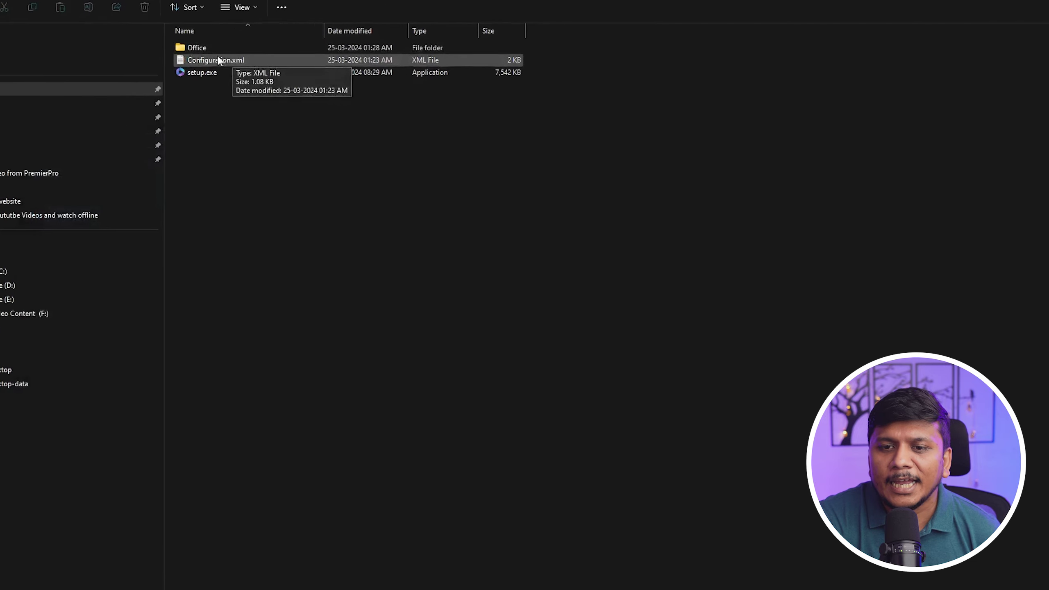
{"action": "right_click", "coordinate": [210, 47]}
{"action": "left_click", "coordinate": [250, 546]}
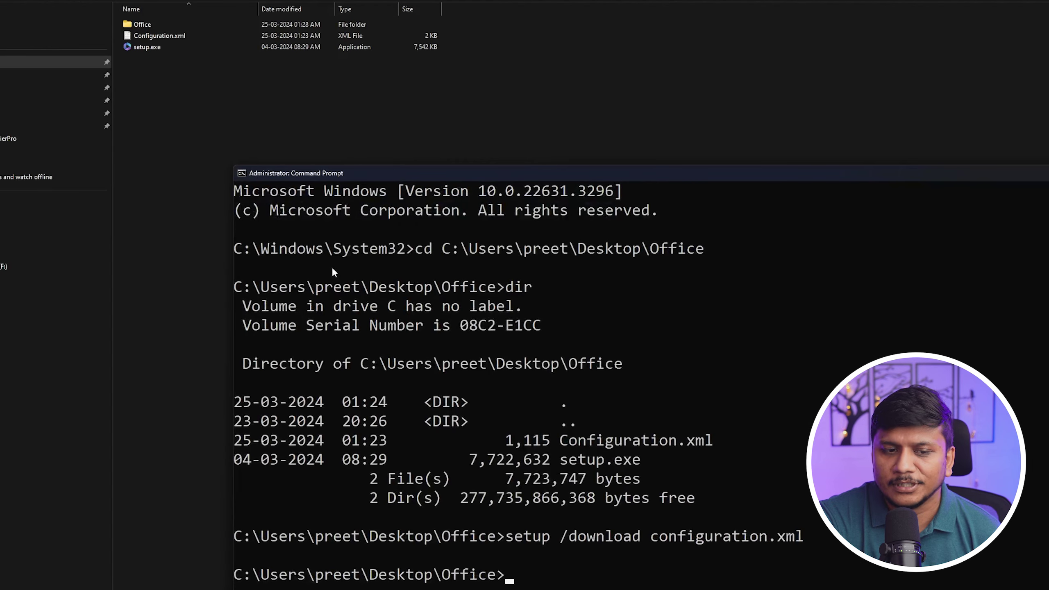
Edit the recalled command into setup /configure configuration.xml and run it.
{"action": "left_click_drag", "start_coordinate": [358, 173], "coordinate": [325, 95]}
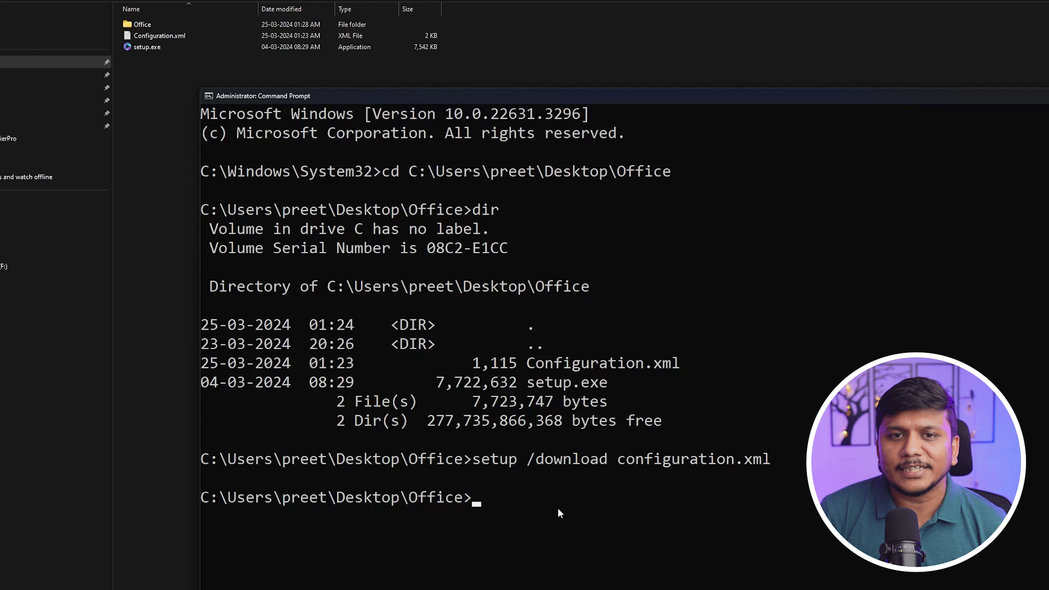
{"action": "key", "text": "Up"}
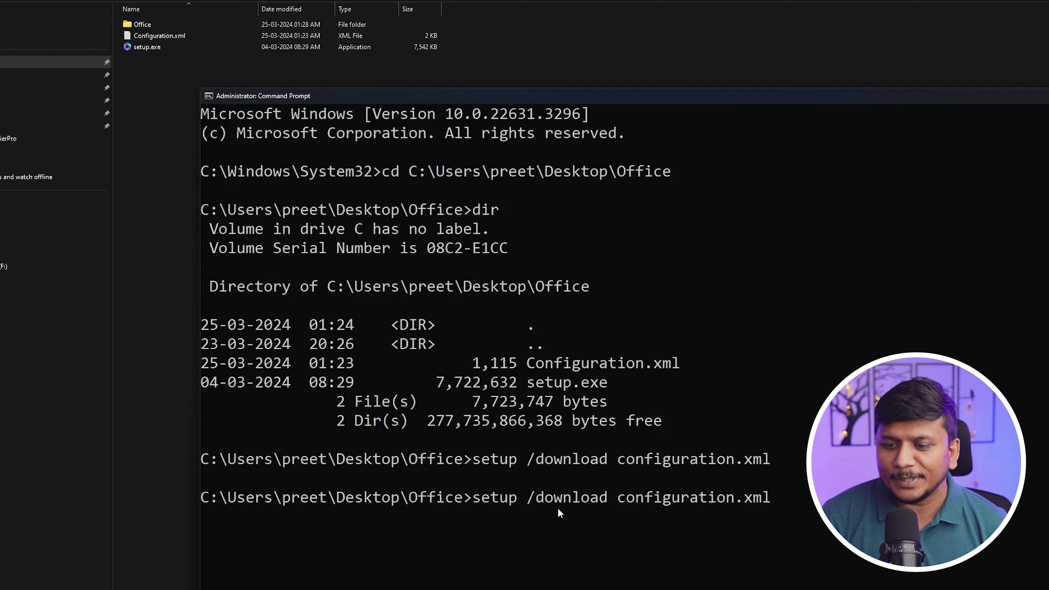
{"action": "key", "text": "Left"}
{"action": "key", "text": "Left"}
{"action": "key", "text": "Left"}
{"action": "key", "text": "Left"}
{"action": "key", "text": "Left"}
{"action": "key", "text": "Left"}
{"action": "key", "text": "Left"}
{"action": "key", "text": "Left"}
{"action": "key", "text": "Left"}
{"action": "key", "text": "Left"}
{"action": "key", "text": "Left"}
{"action": "key", "text": "Left"}
{"action": "key", "text": "Left"}
{"action": "key", "text": "Left"}
{"action": "key", "text": "Left"}
{"action": "key", "text": "Left"}
{"action": "key", "text": "Left"}
{"action": "key", "text": "Left"}
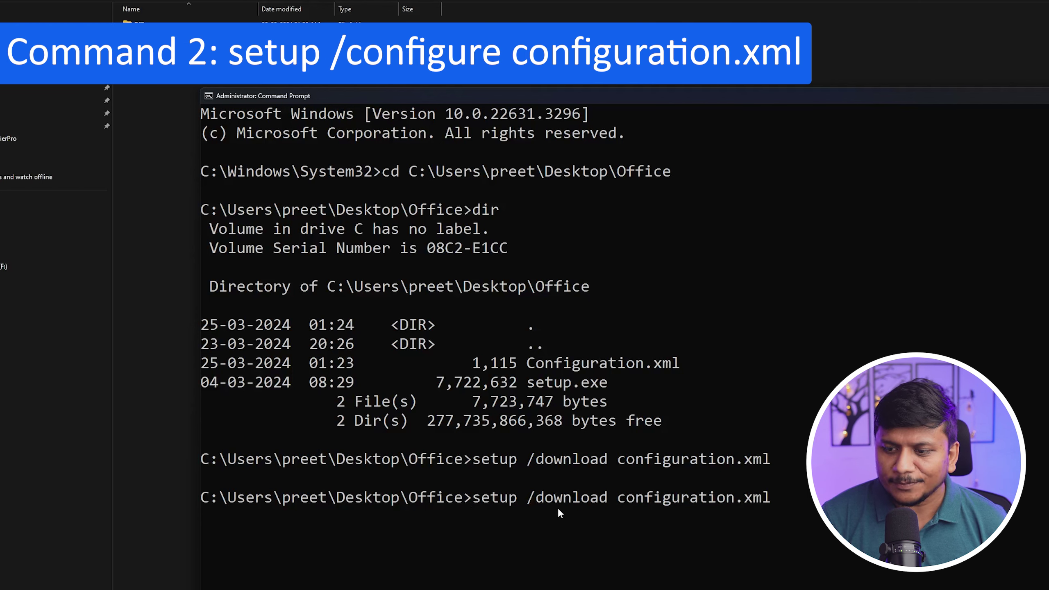
{"action": "key", "text": "BackSpace"}
{"action": "key", "text": "BackSpace"}
{"action": "key", "text": "BackSpace"}
{"action": "key", "text": "BackSpace"}
{"action": "key", "text": "BackSpace"}
{"action": "key", "text": "BackSpace"}
{"action": "key", "text": "BackSpace"}
{"action": "key", "text": "BackSpace"}
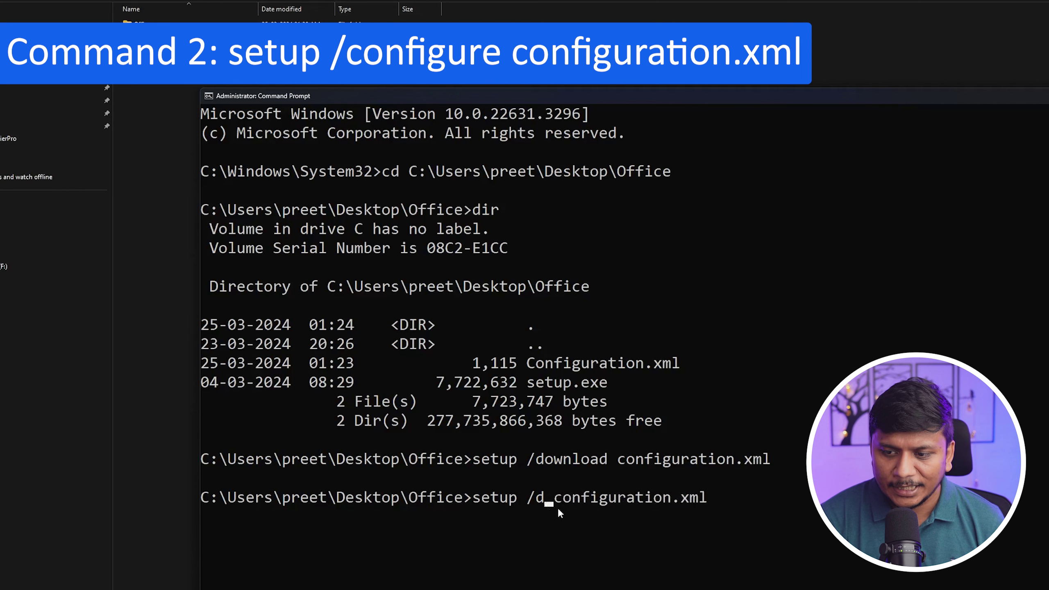
{"action": "type", "text": "configure"}
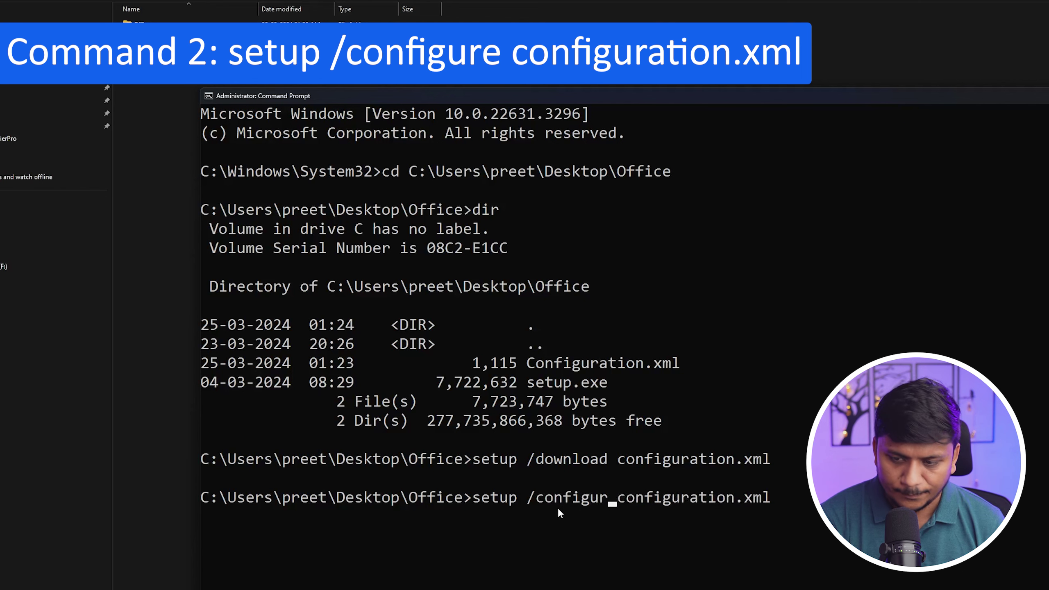
{"action": "key", "text": "Return"}
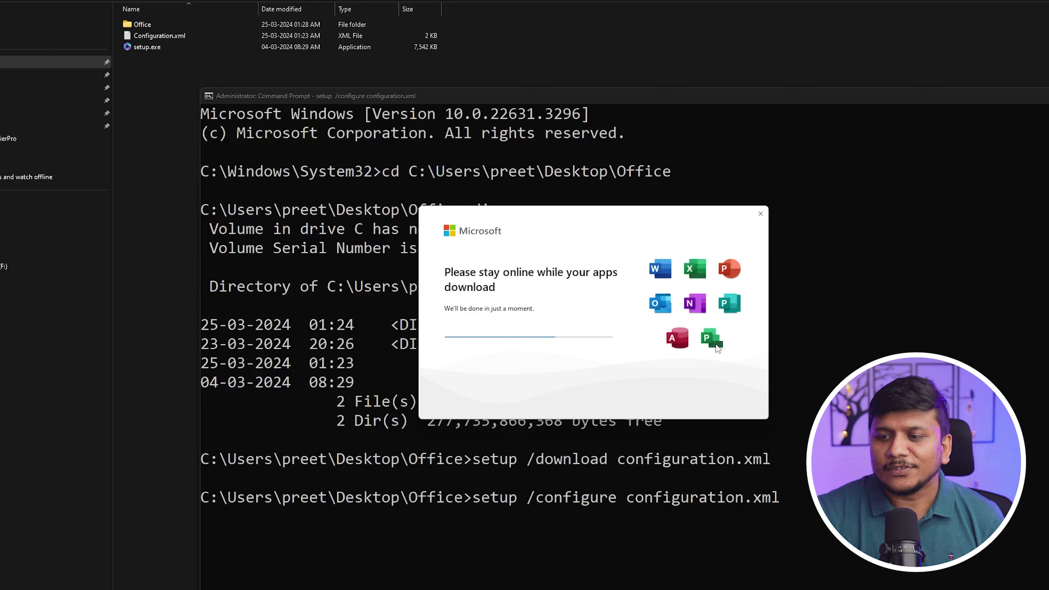
Move the installer progress window aside and select the '/download configuration.xml' part of the console command.
{"action": "left_click_drag", "start_coordinate": [606, 214], "coordinate": [908, 112]}
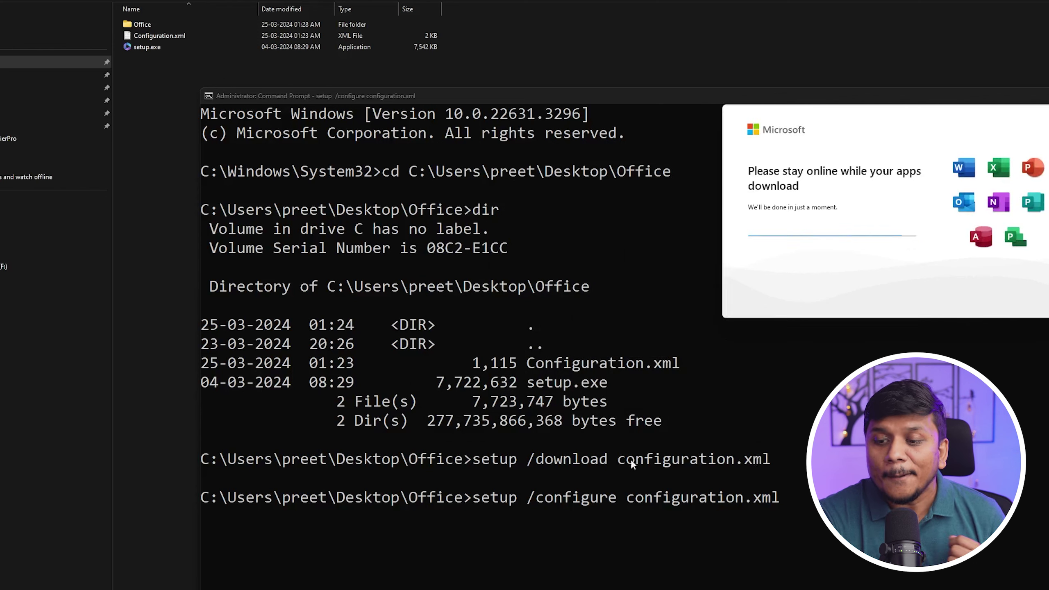
{"action": "left_click", "coordinate": [314, 439]}
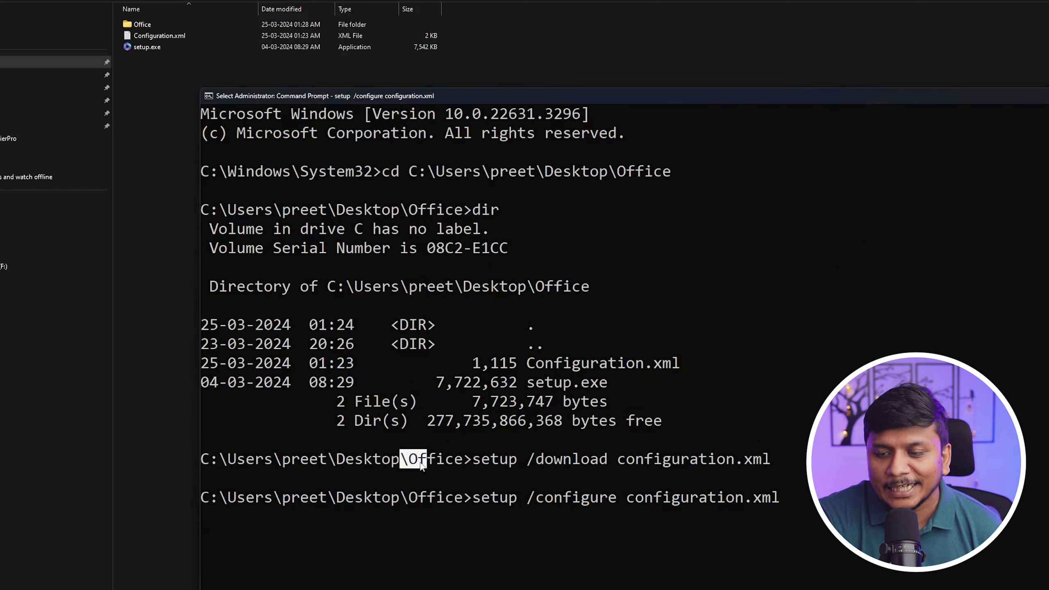
{"action": "left_click_drag", "start_coordinate": [421, 465], "coordinate": [467, 465]}
{"action": "left_click", "coordinate": [563, 477]}
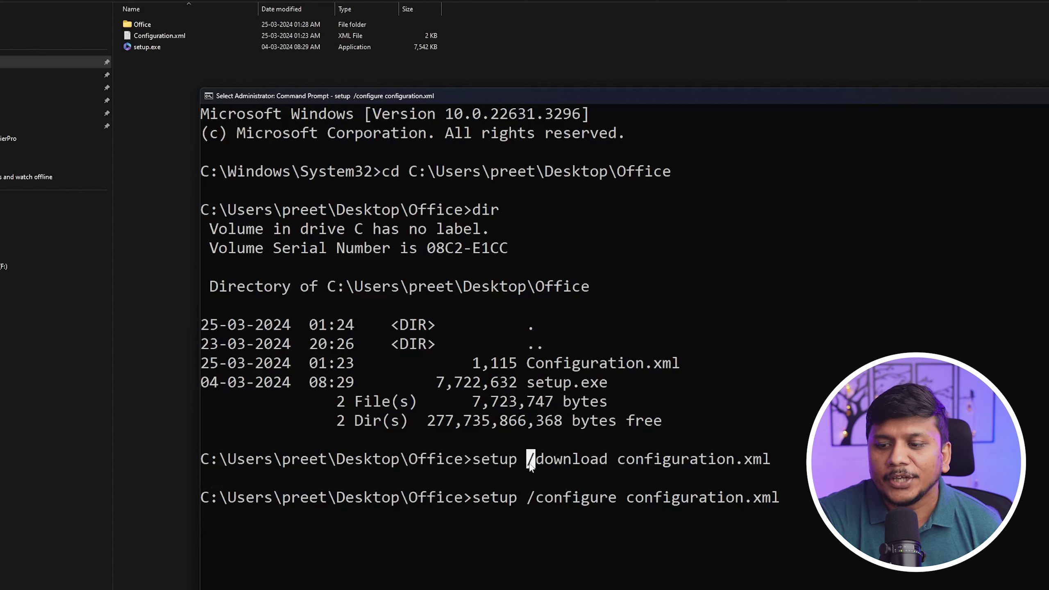
{"action": "left_click_drag", "start_coordinate": [531, 465], "coordinate": [692, 461]}
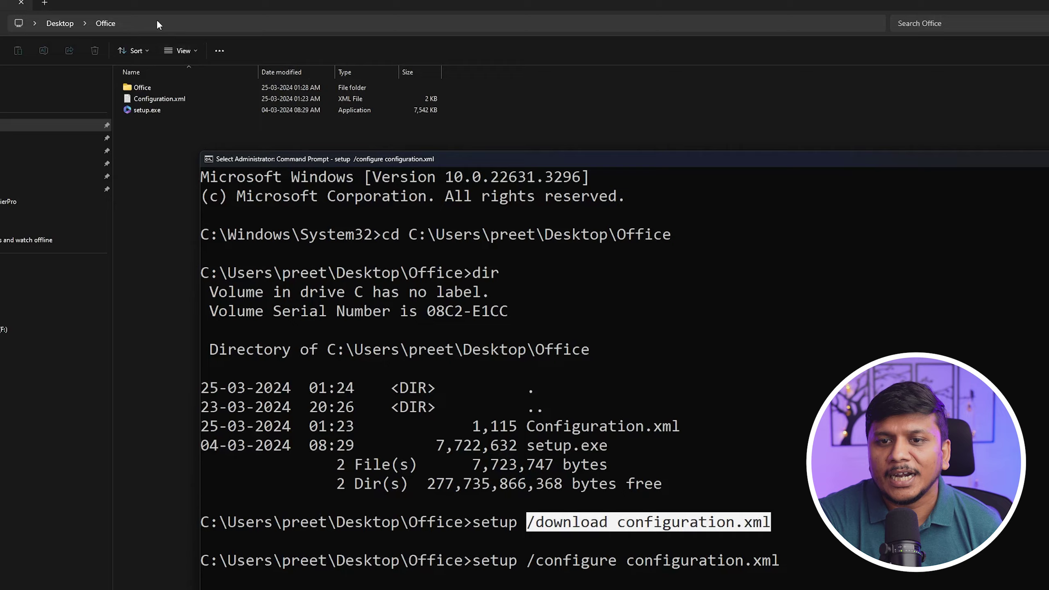
View the full Office folder path in Explorer, then return to the console until installation completes.
{"action": "left_click", "coordinate": [146, 25]}
{"action": "key", "text": "Escape"}
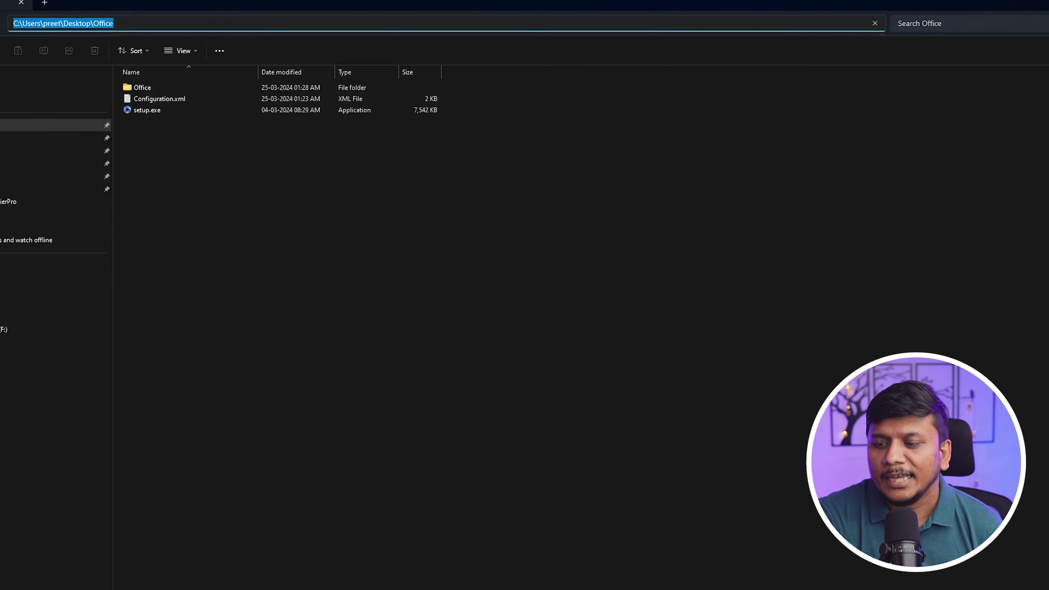
{"action": "key", "text": "alt+Tab"}
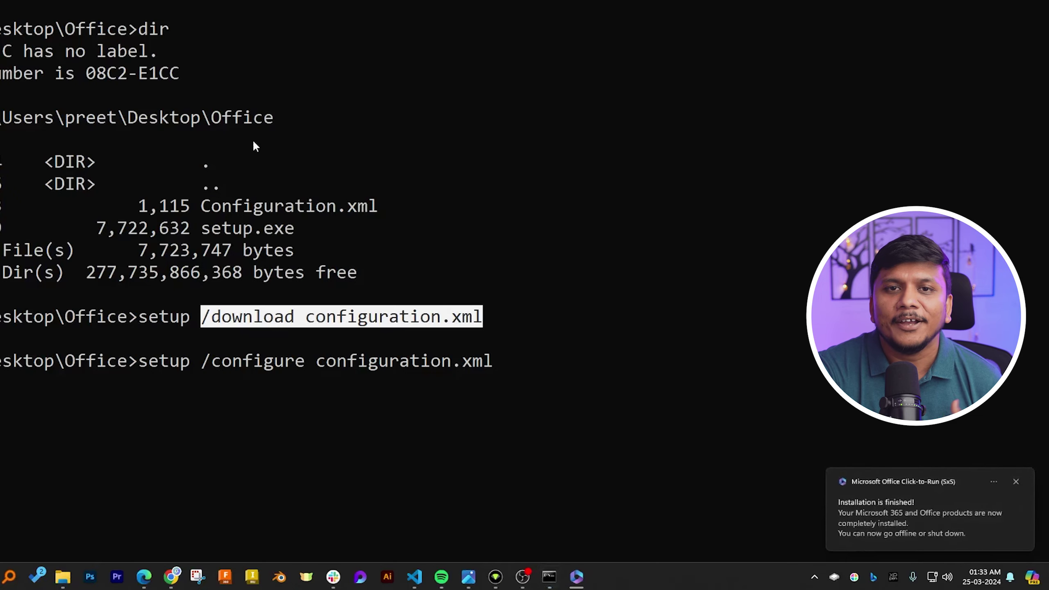
Search the Start menu for 'pro' to launch Microsoft Project Professional.
{"action": "left_click", "coordinate": [0, 580]}
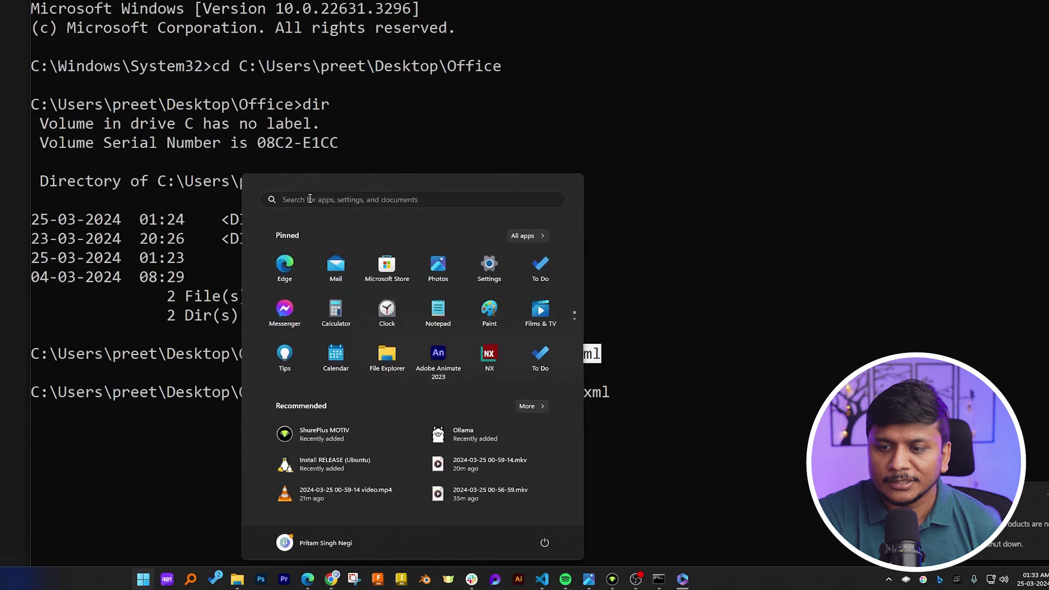
{"action": "left_click", "coordinate": [310, 199]}
{"action": "type", "text": "pro"}
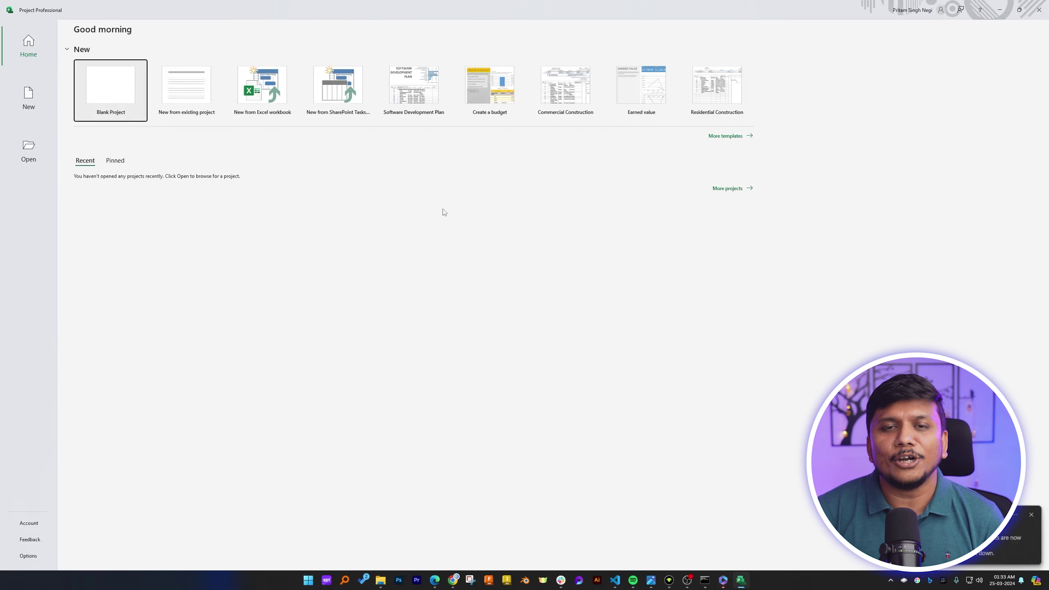
Create a blank Project1, then go to File > Open and start the Office activation sign-in.
{"action": "left_click", "coordinate": [131, 73]}
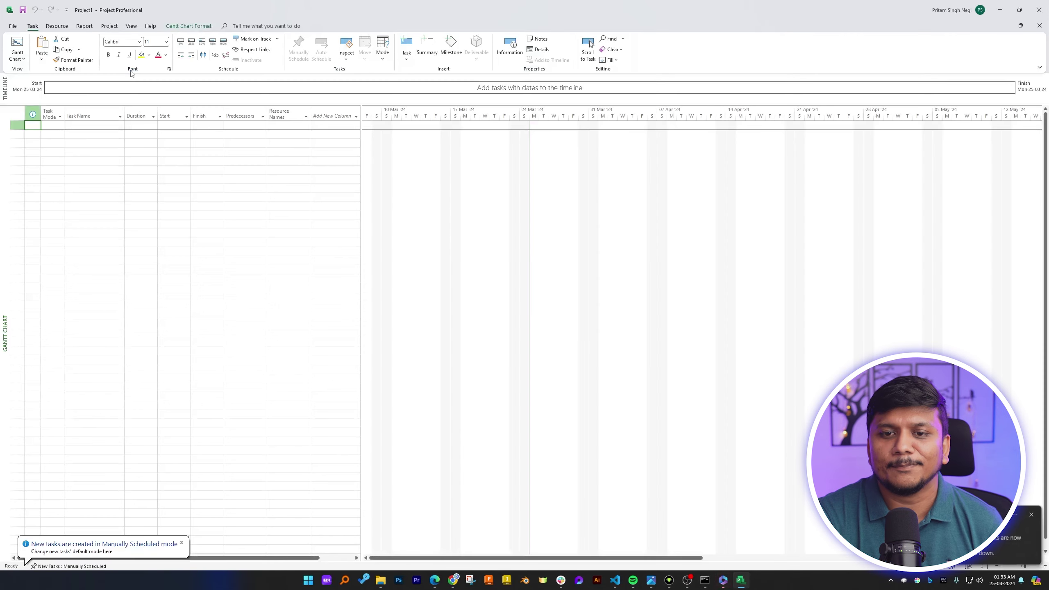
{"action": "left_click", "coordinate": [13, 26]}
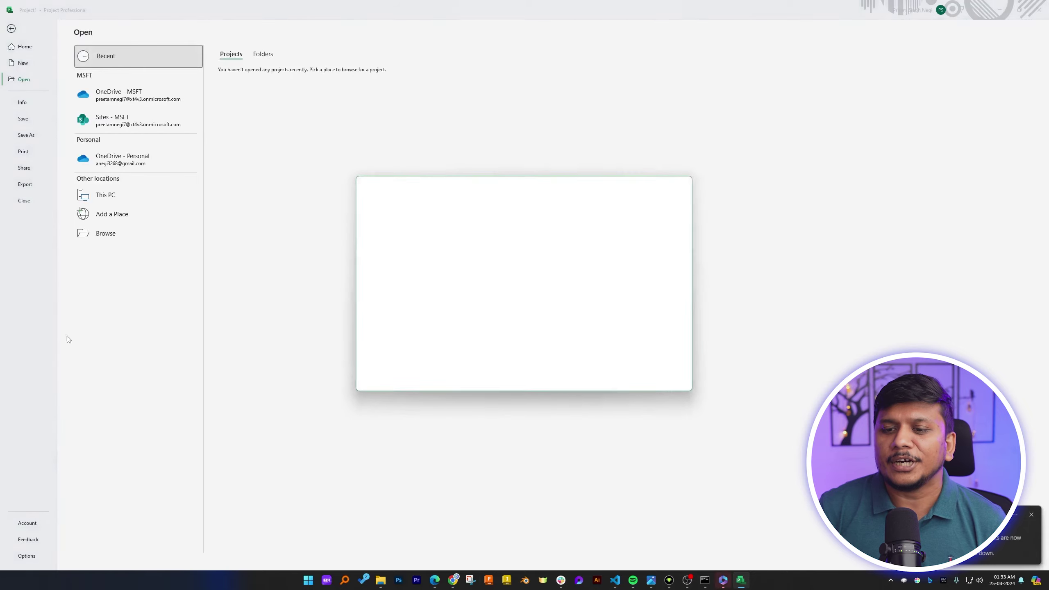
{"action": "left_click", "coordinate": [399, 314]}
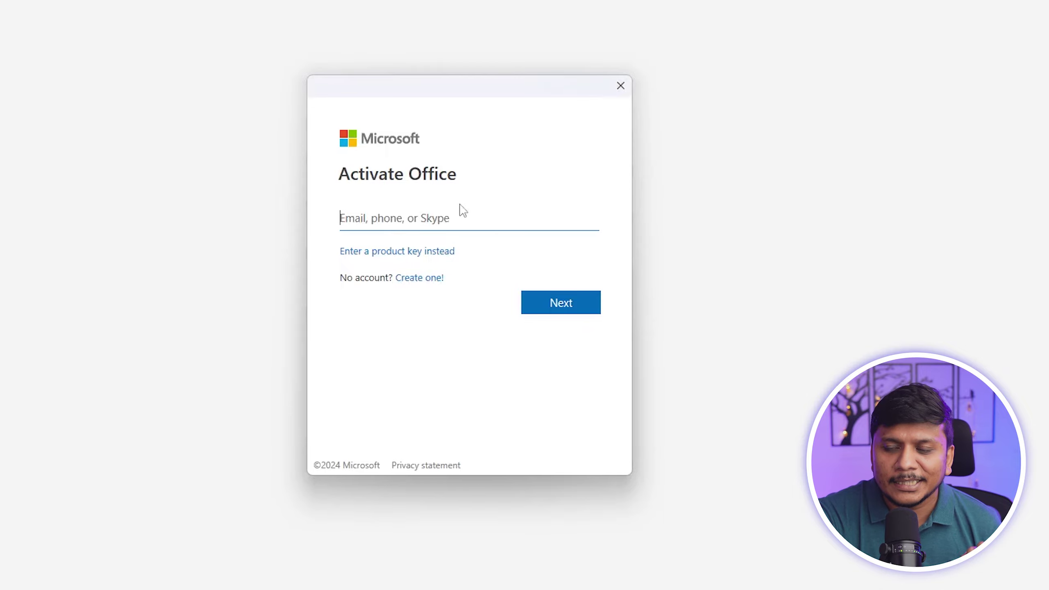
Choose product-key activation, dismiss that prompt, and return to the empty Project2 Gantt chart.
{"action": "left_click", "coordinate": [432, 253]}
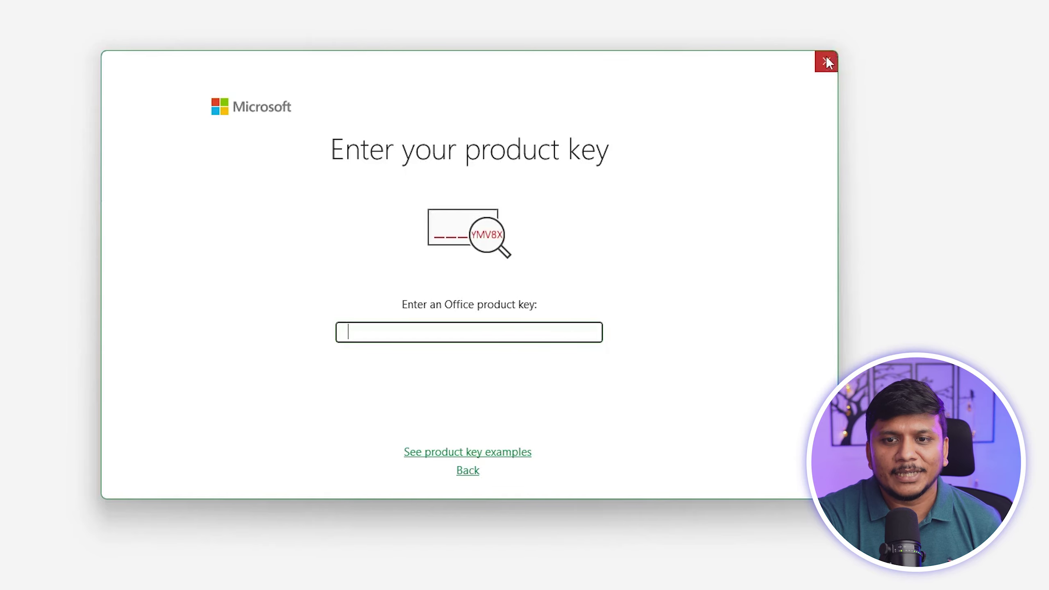
{"action": "left_click", "coordinate": [827, 61]}
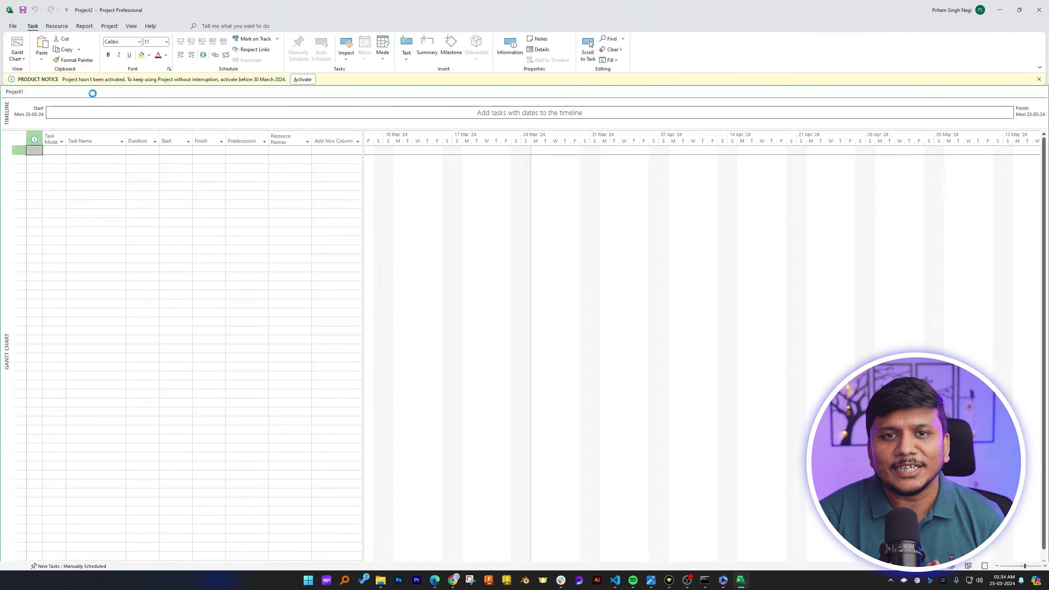
{"action": "left_click", "coordinate": [245, 200]}
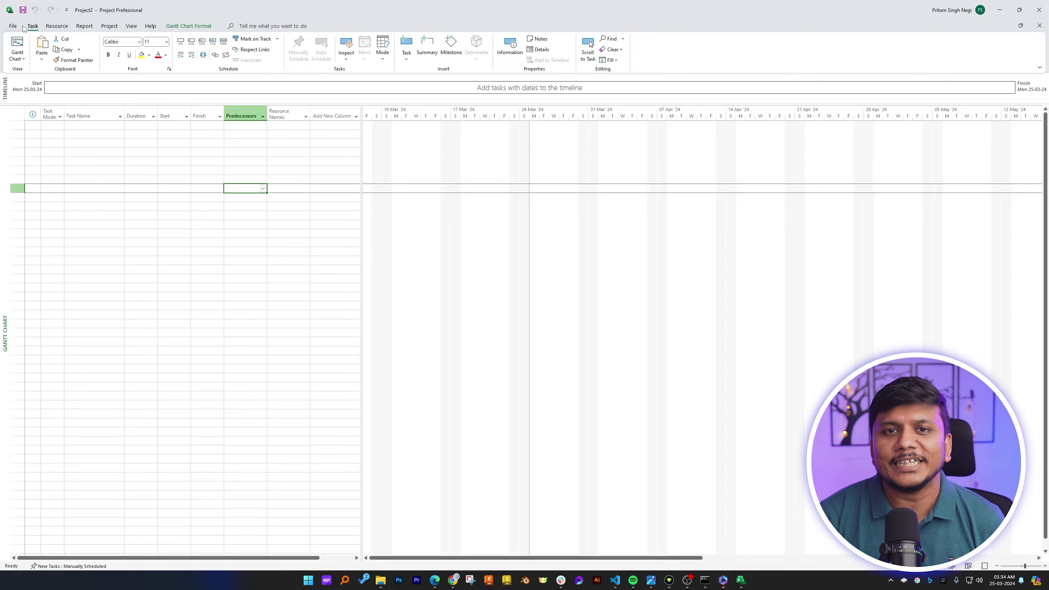